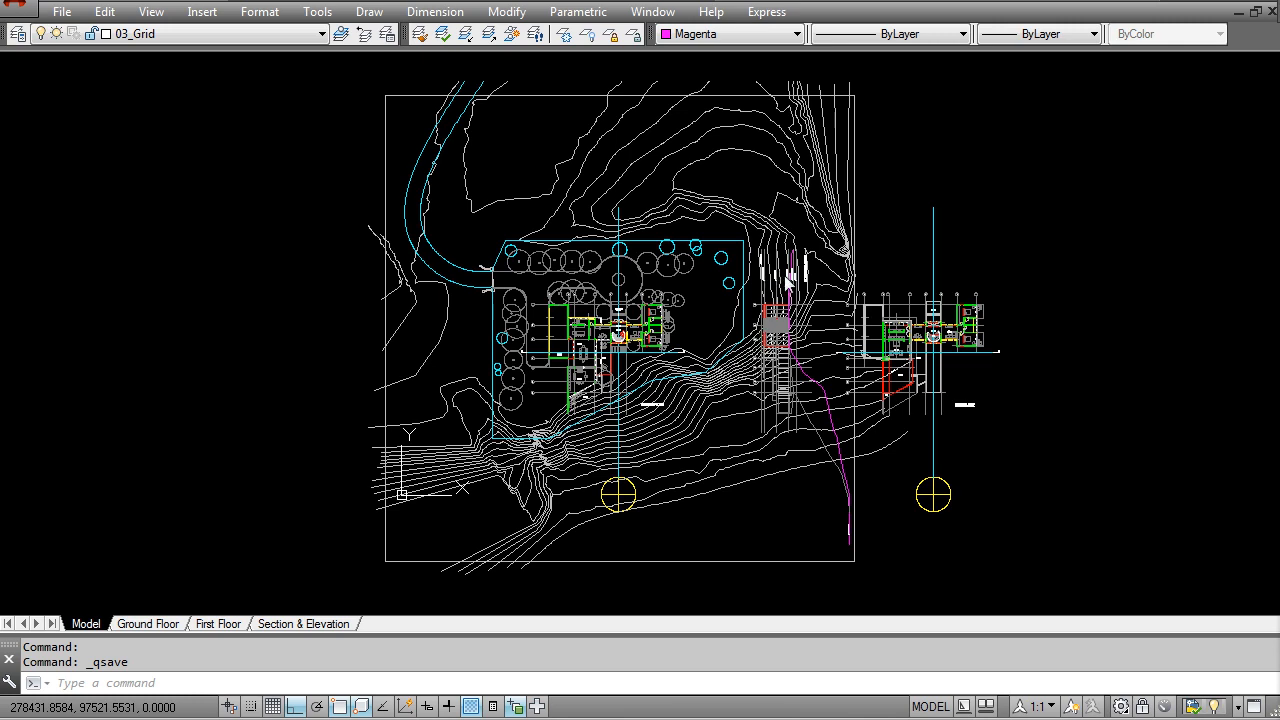
# Step: Create a new layer named 00_Ground_Contours and copy its name for reuse
pyautogui.moveTo(667, 420); pyautogui.dragTo(660, 215, button='middle')
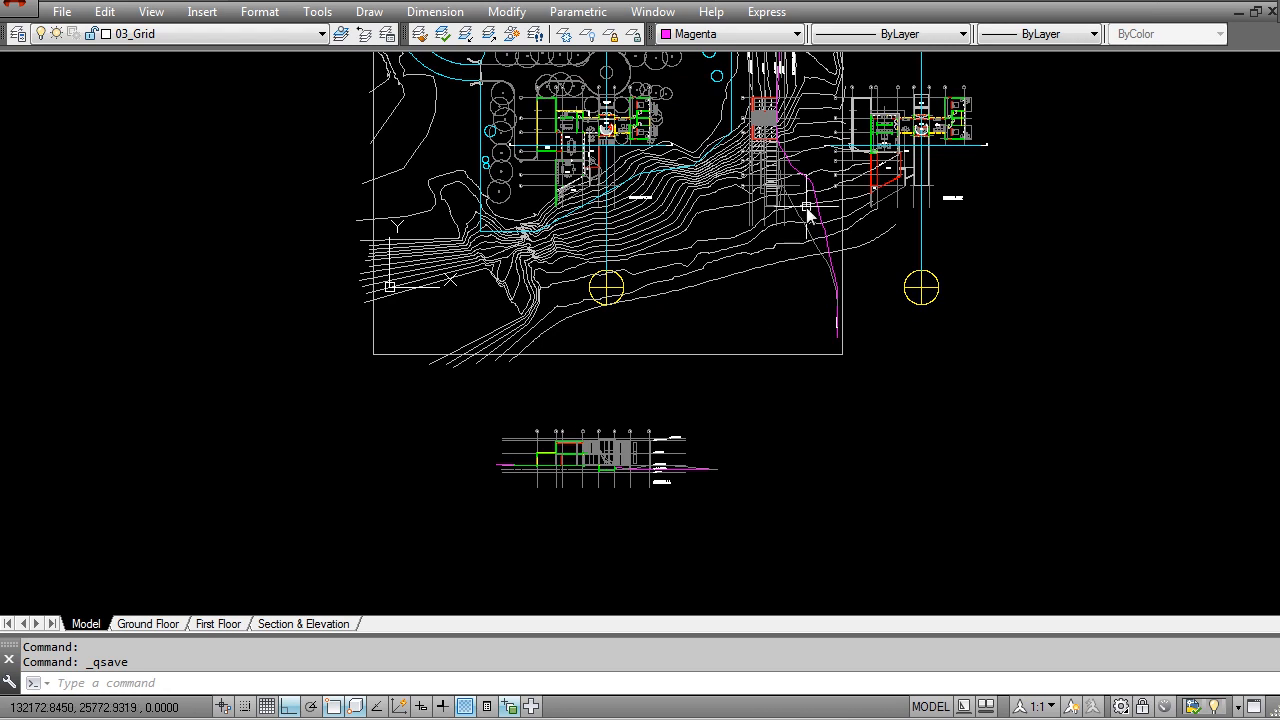
pyautogui.moveTo(809, 206); pyautogui.dragTo(784, 435, button='middle')
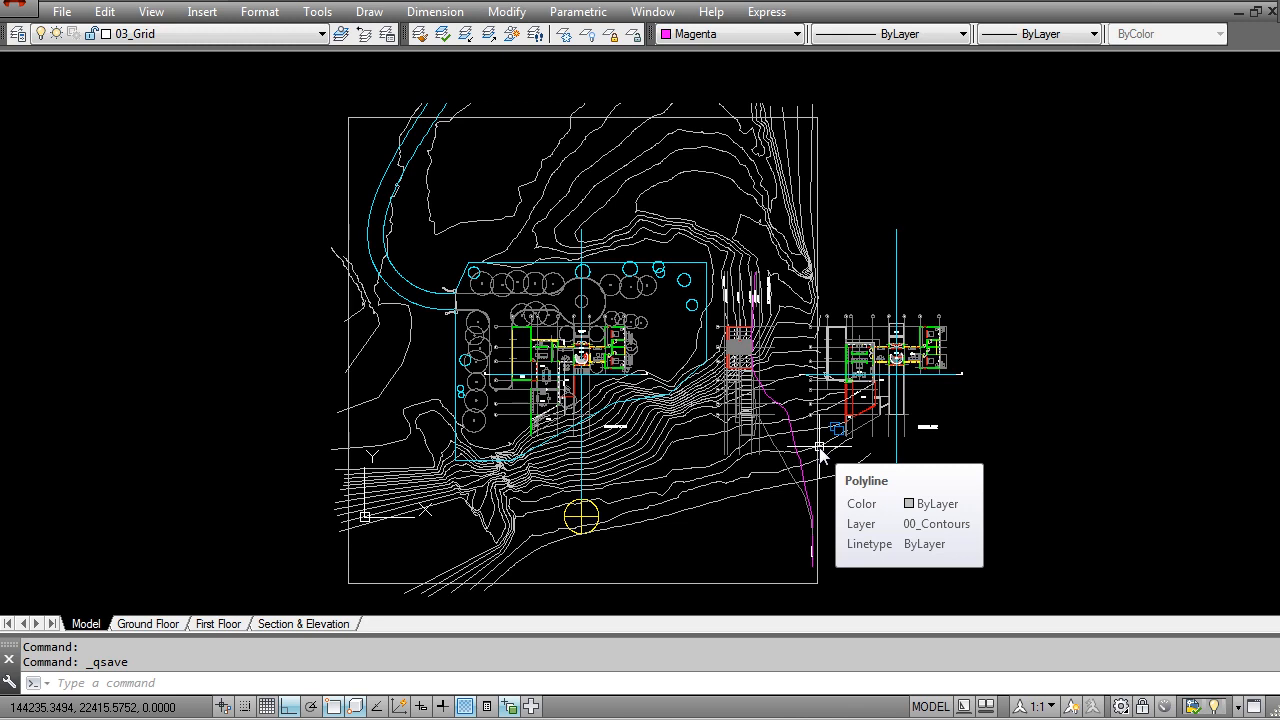
pyautogui.click(20, 34)
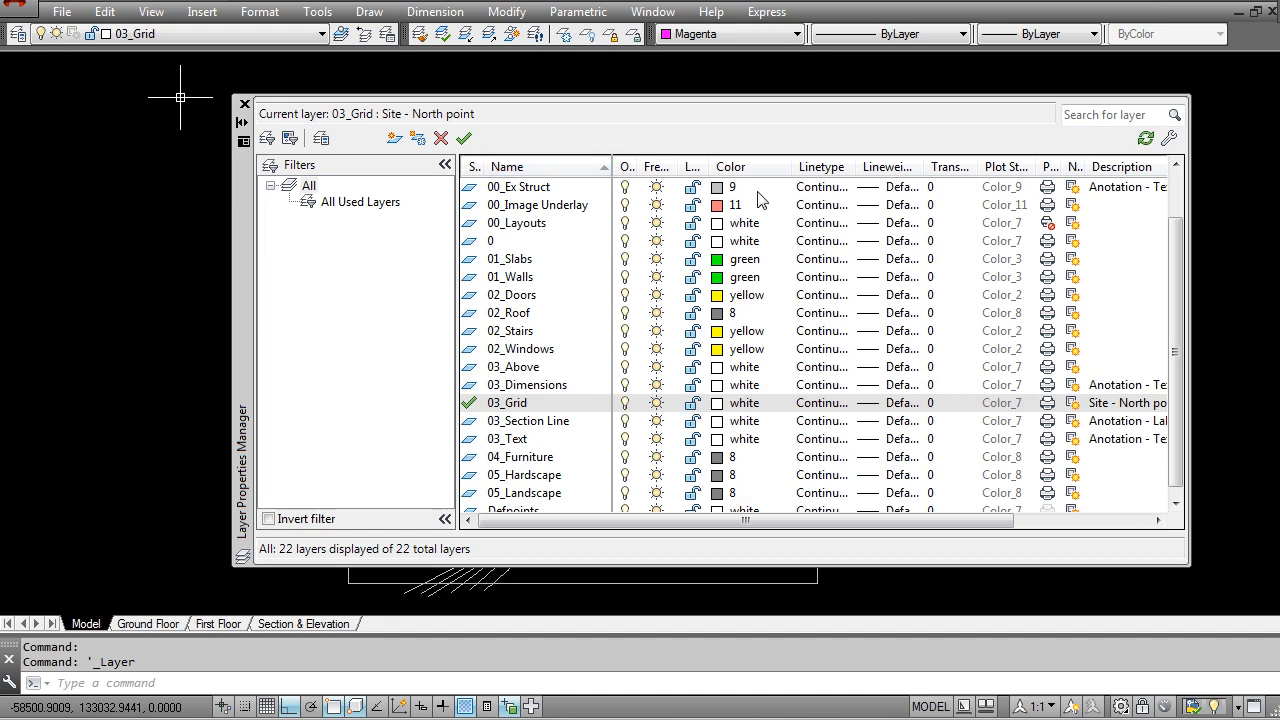
pyautogui.moveTo(455, 420); pyautogui.dragTo(384, 403)
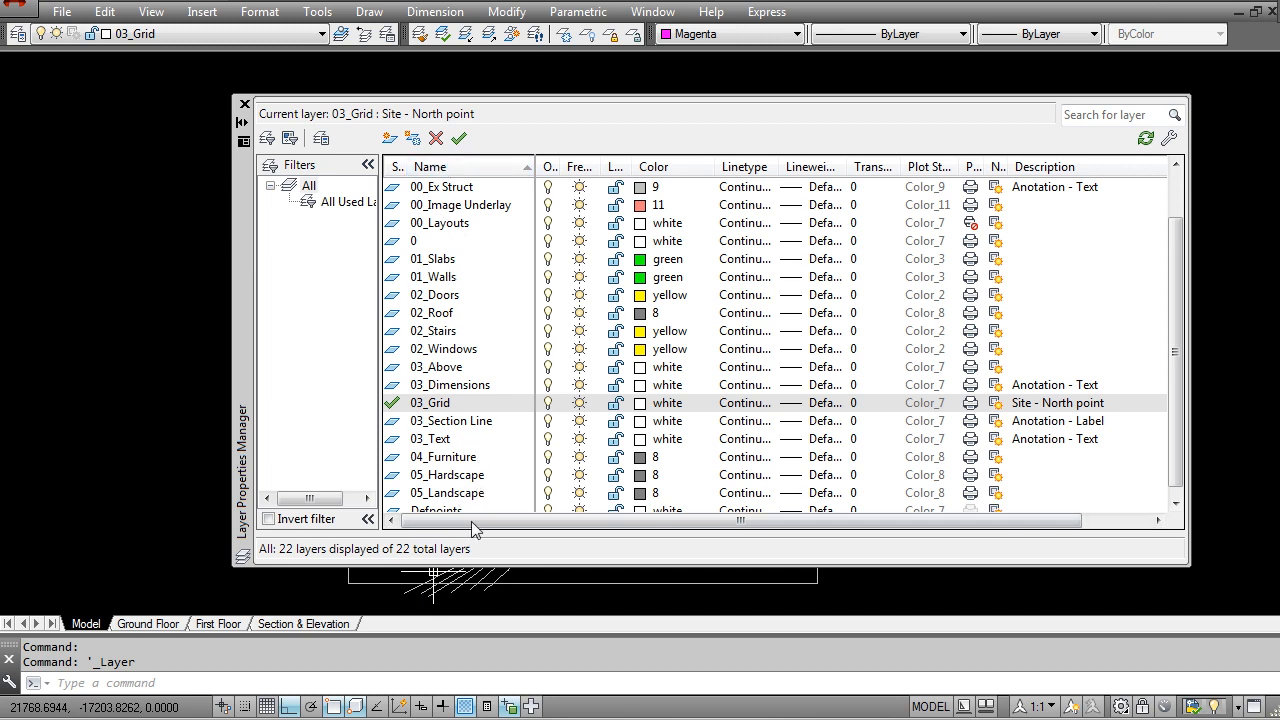
pyautogui.click(390, 139)
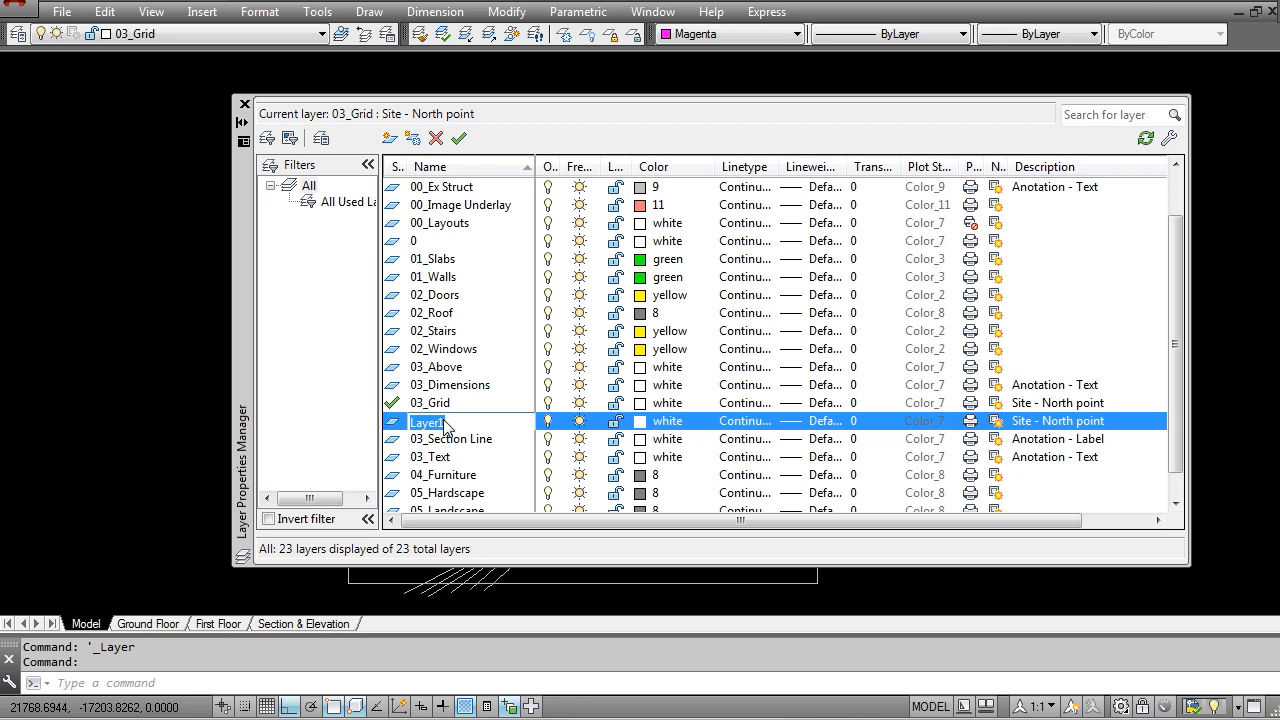
pyautogui.write('00_Ground_Contours')
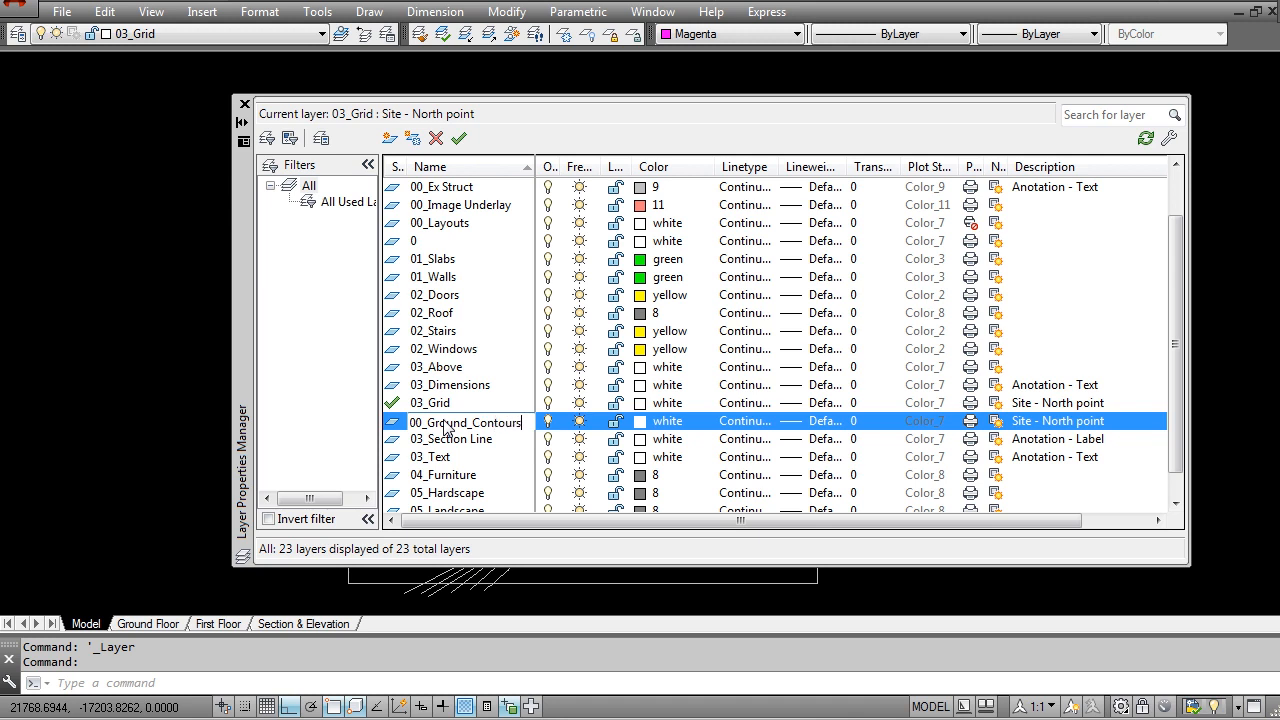
pyautogui.moveTo(474, 424); pyautogui.dragTo(407, 424)
pyautogui.hotkey('ctrl', 'c')
pyautogui.click(454, 424)
# Step: Add two more layers named 00_Ground_Plan and 00_Ground_Gr & Txt
pyautogui.click(389, 140)
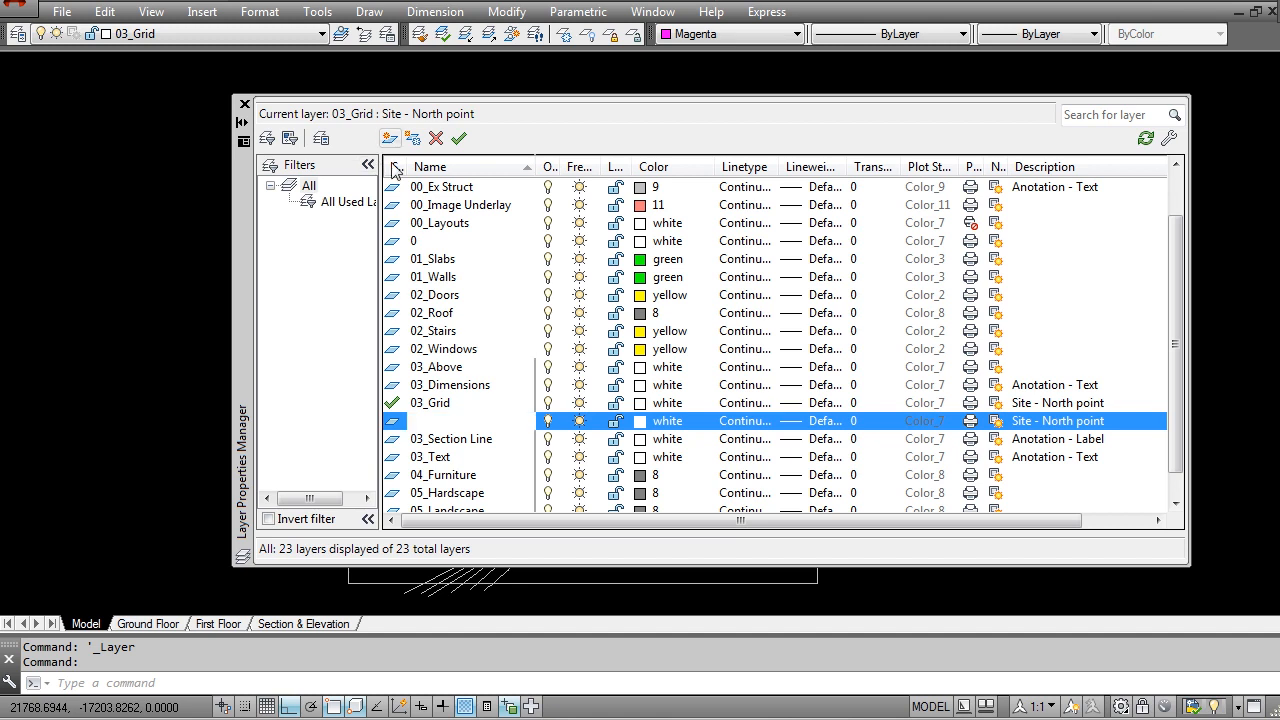
pyautogui.hotkey('ctrl', 'v')
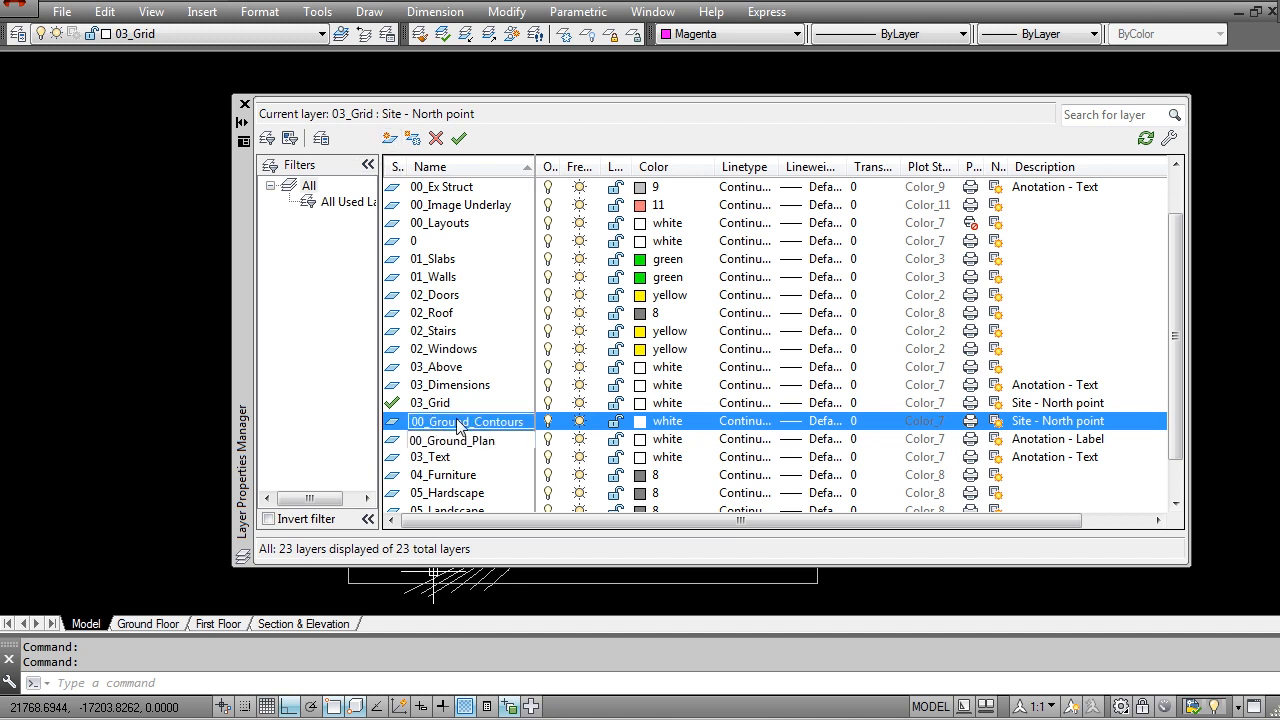
pyautogui.click(389, 140)
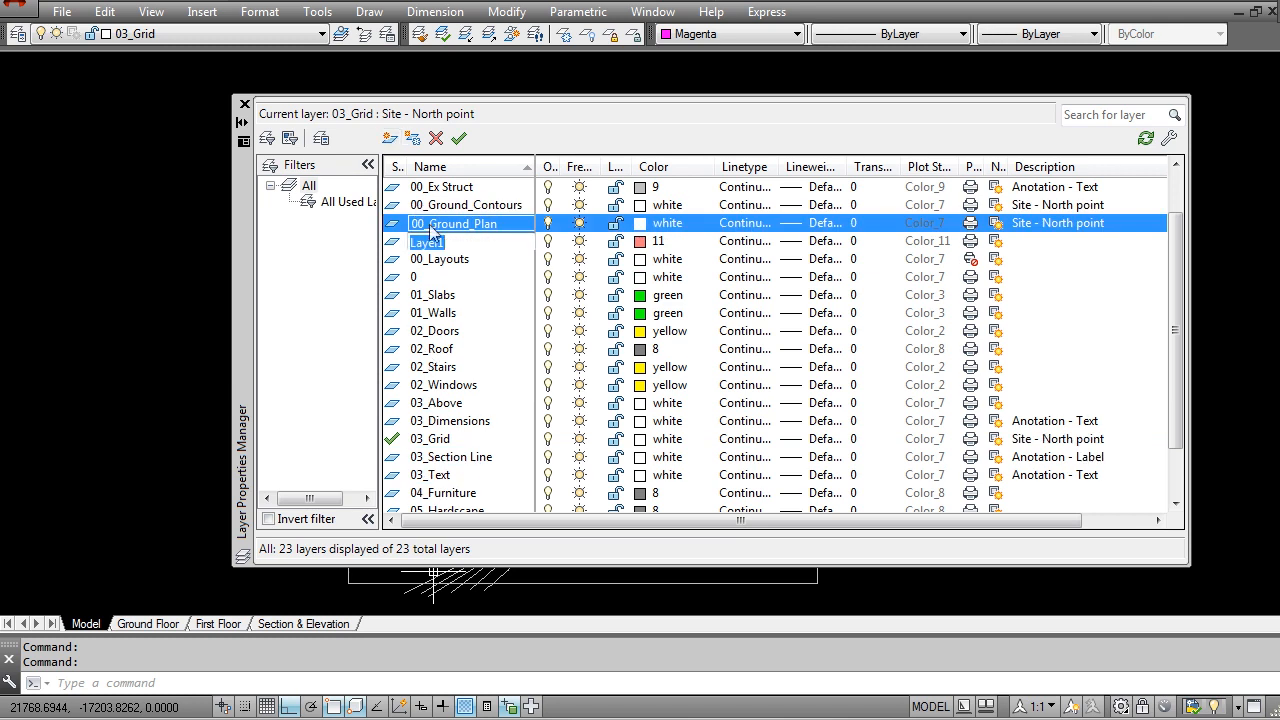
pyautogui.hotkey('ctrl', 'v')
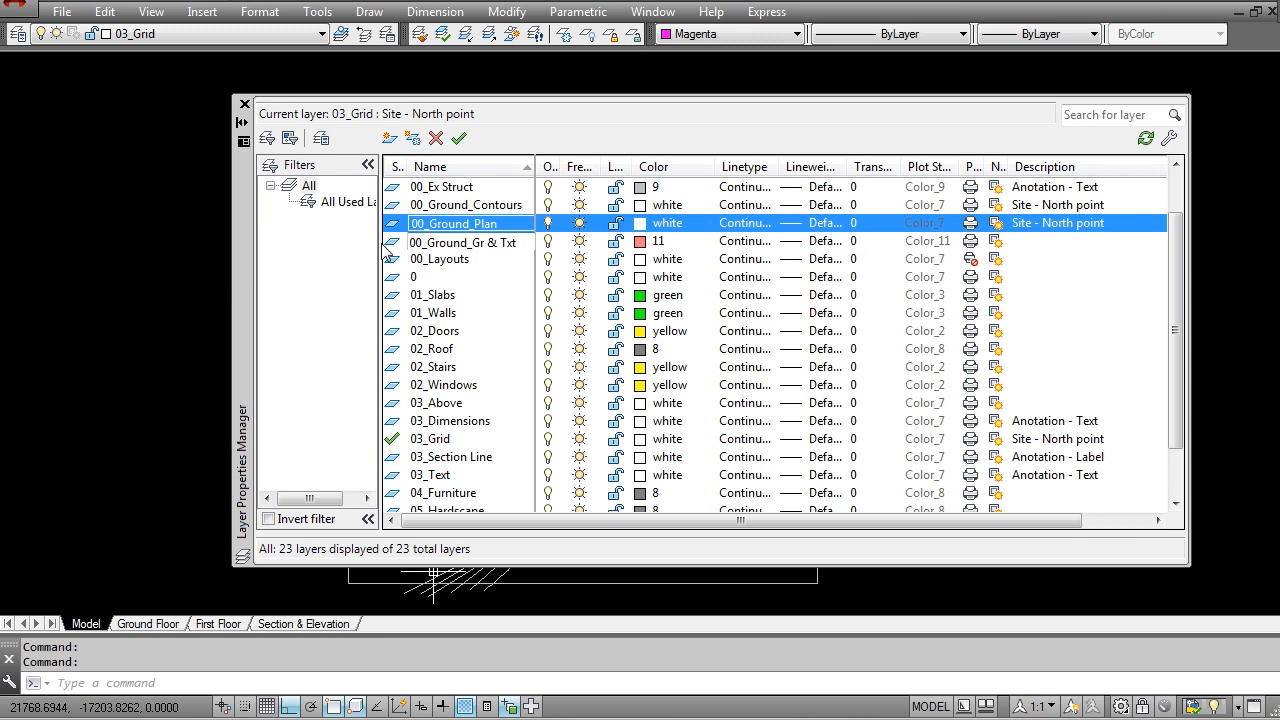
pyautogui.press('Return')
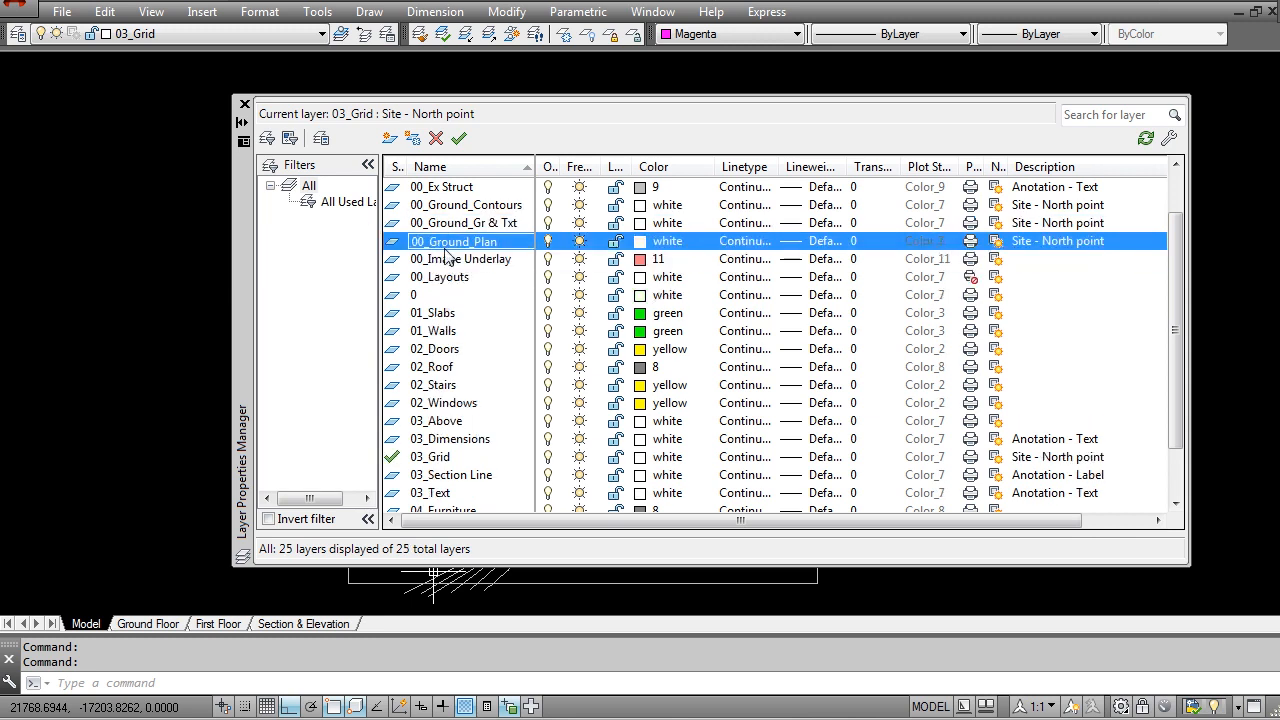
# Step: Set the color of the 00_Ground_Plan, 00_Ground_Gr & Txt and 00_Ground_Contours layers to index color 167
pyautogui.click(455, 205)
pyautogui.keyDown('shift'); pyautogui.click(457, 243); pyautogui.keyUp('shift')
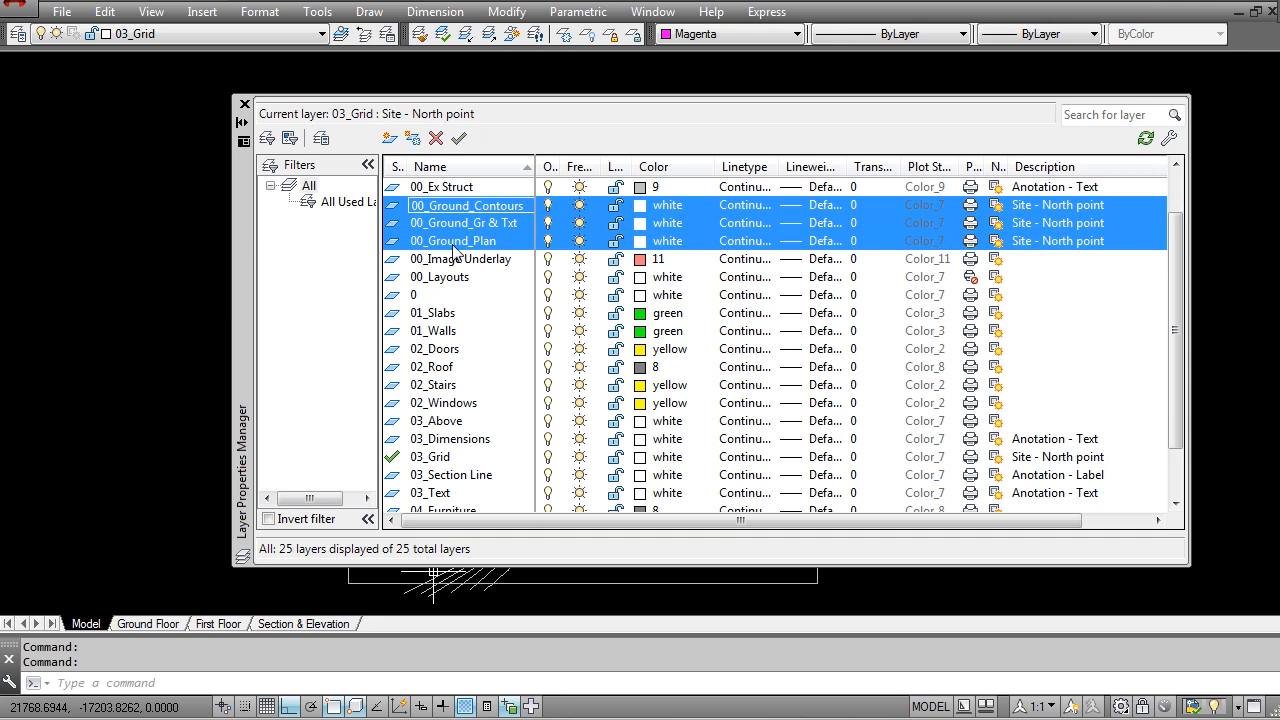
pyautogui.click(441, 167)
pyautogui.scroll(-3, 451, 447)
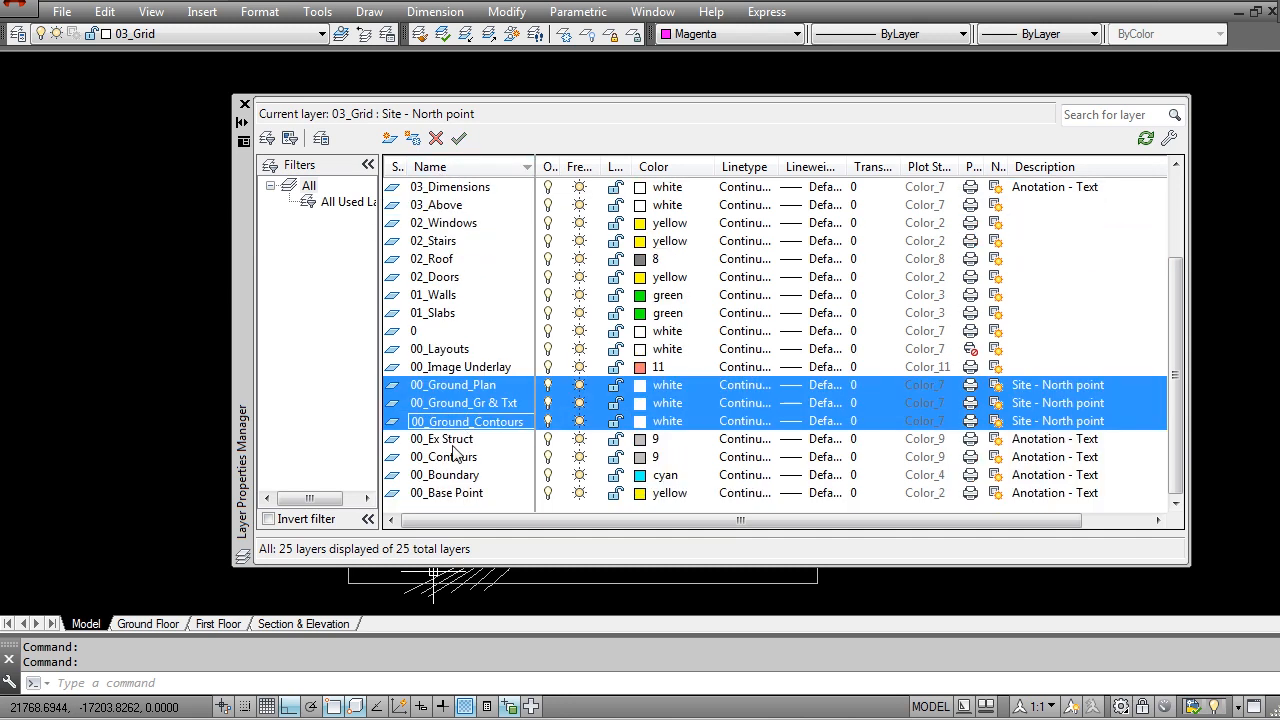
pyautogui.click(456, 439)
pyautogui.click(455, 385)
pyautogui.keyDown('shift'); pyautogui.click(464, 421); pyautogui.keyUp('shift')
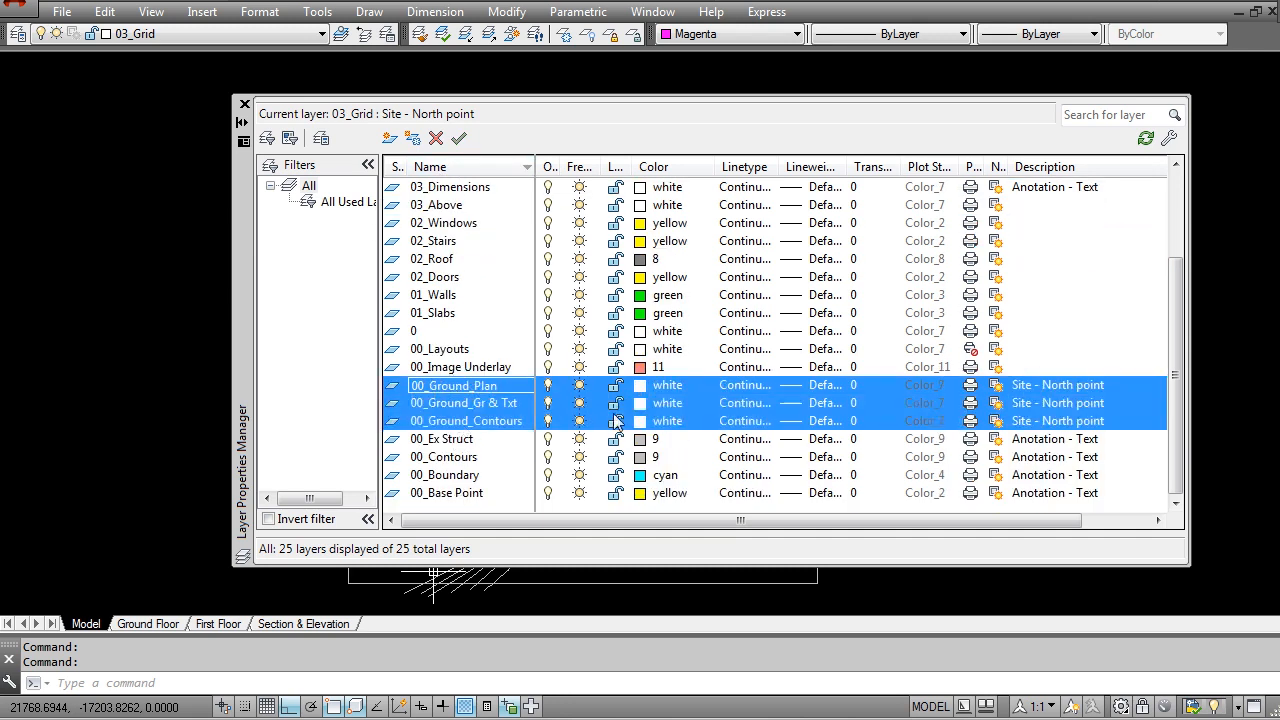
pyautogui.click(641, 422)
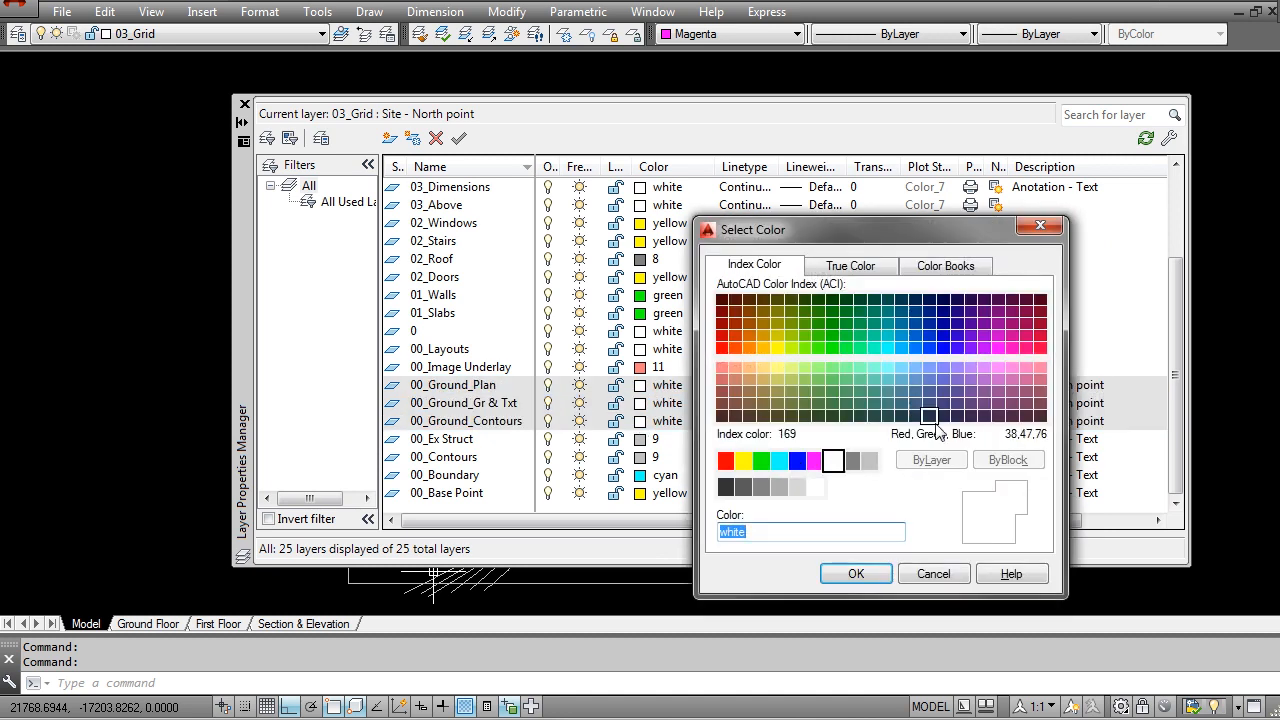
pyautogui.click(928, 405)
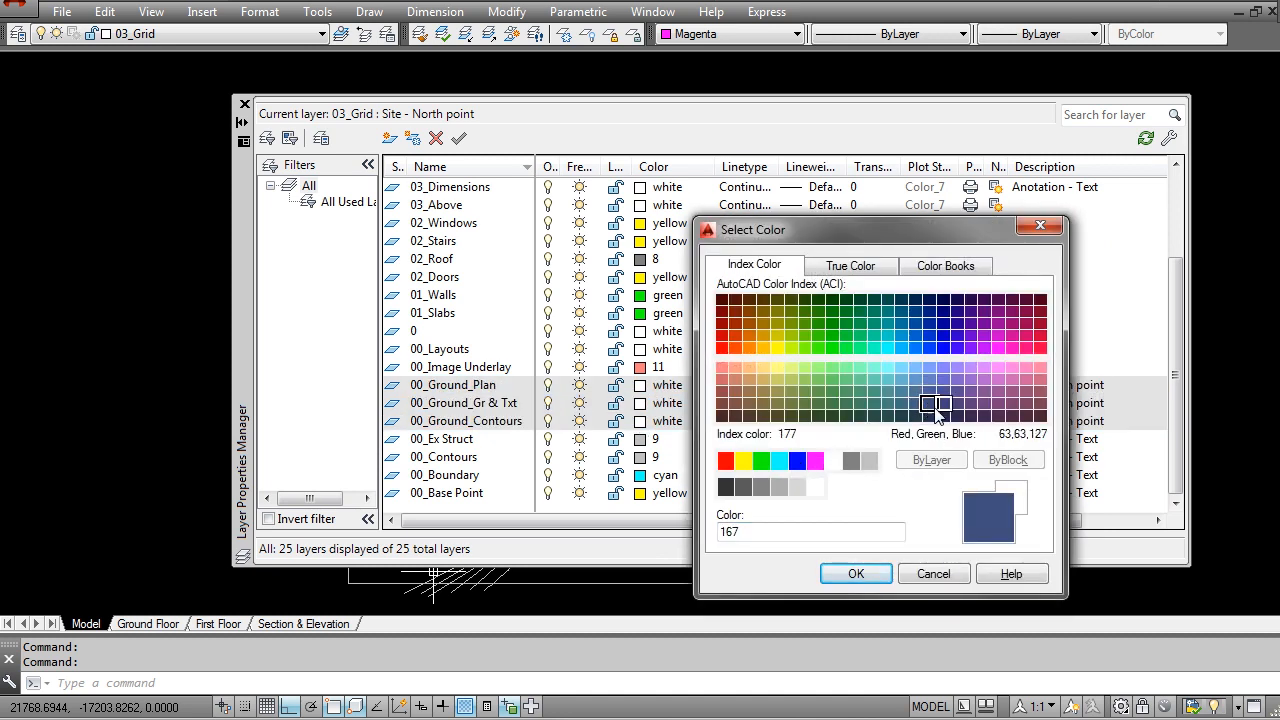
pyautogui.click(858, 571)
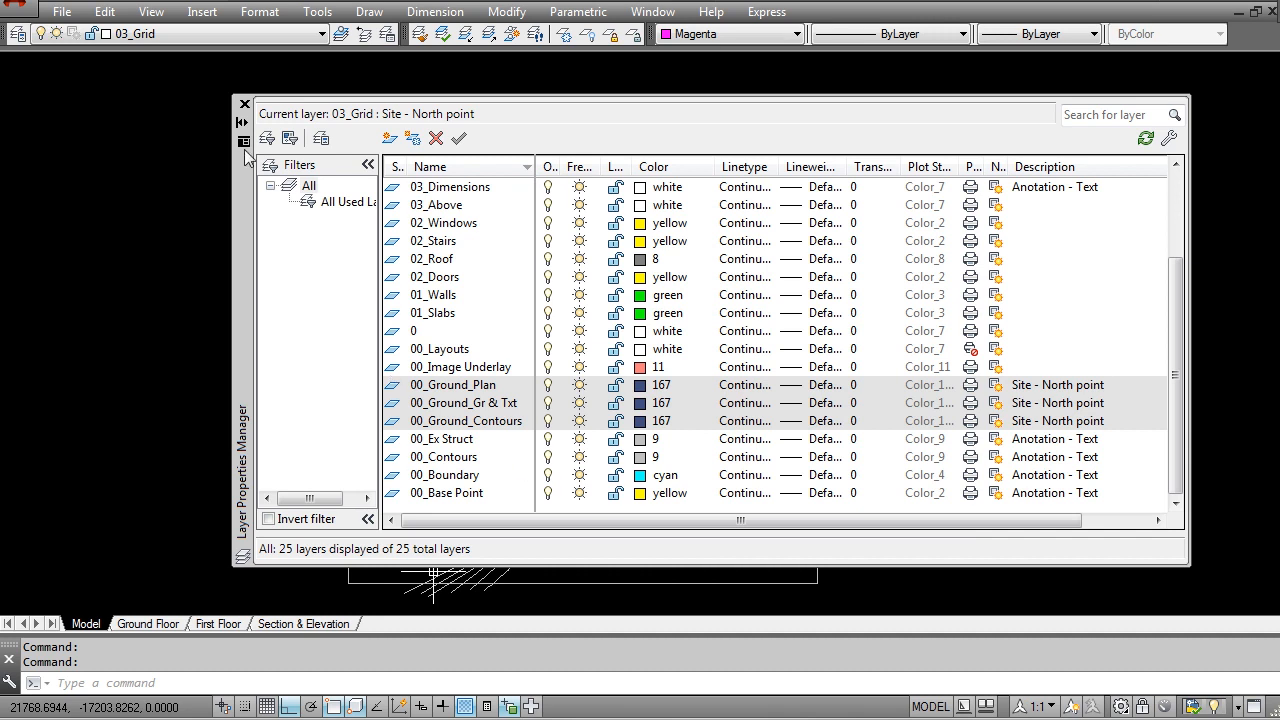
pyautogui.click(243, 105)
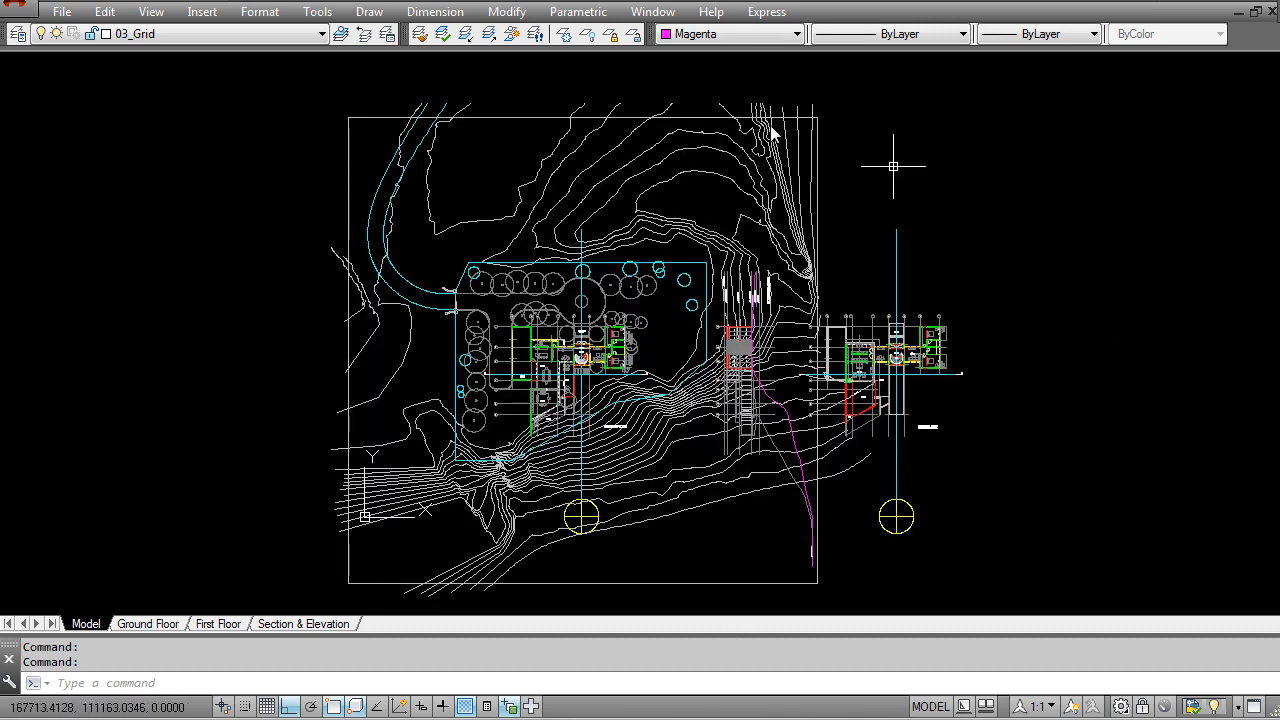
# Step: Isolate the 00_Contours layer using one of the site contour lines
pyautogui.moveTo(645, 425); pyautogui.dragTo(618, 362, button='middle')
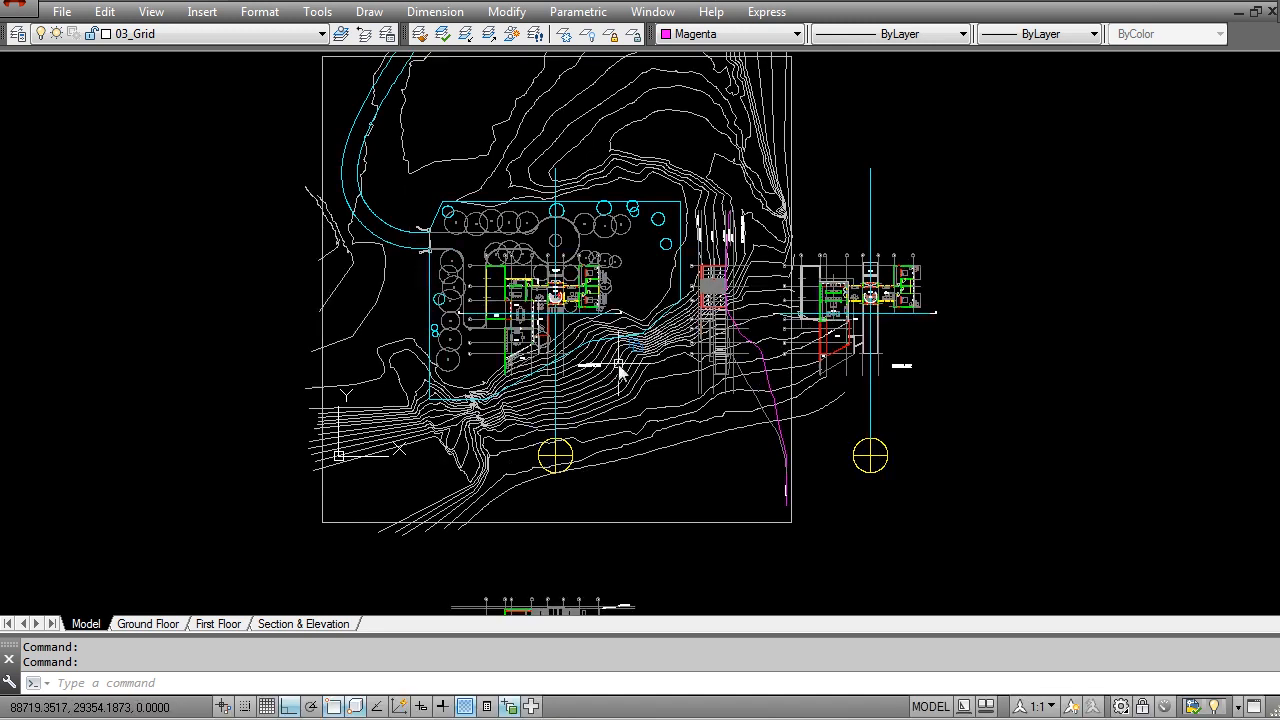
pyautogui.moveTo(623, 308); pyautogui.dragTo(527, 325, button='middle')
pyautogui.moveTo(333, 199); pyautogui.dragTo(419, 213, button='middle')
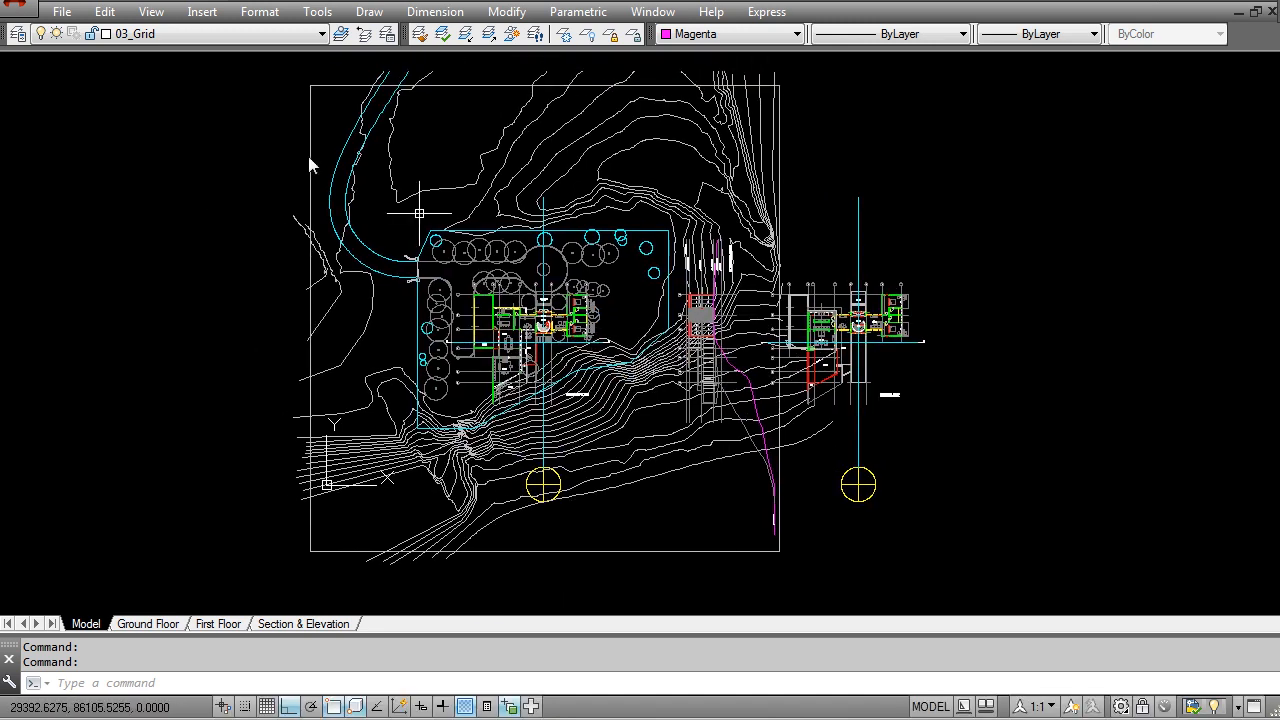
pyautogui.click(466, 34)
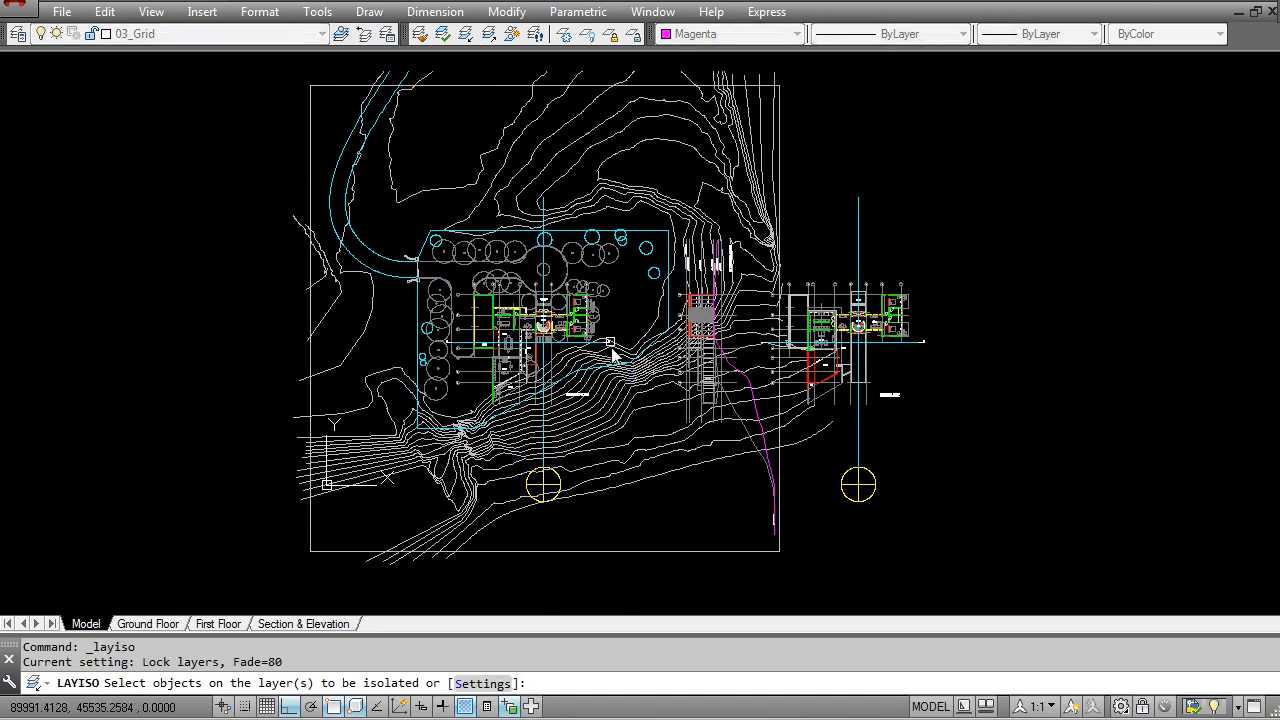
pyautogui.click(626, 392)
pyautogui.press('Return')
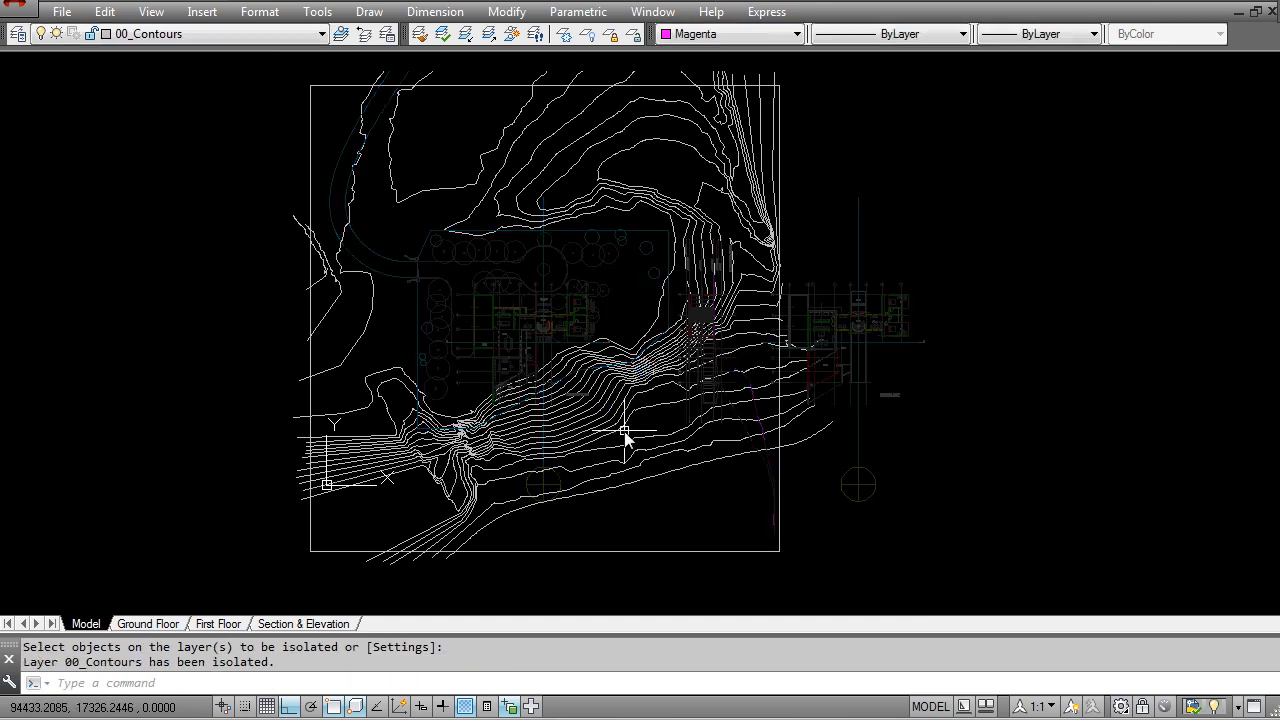
# Step: Move all site contour lines to the 00_Ground_Contours layer, then restore the isolated layers
pyautogui.moveTo(449, 186); pyautogui.dragTo(455, 212, button='middle')
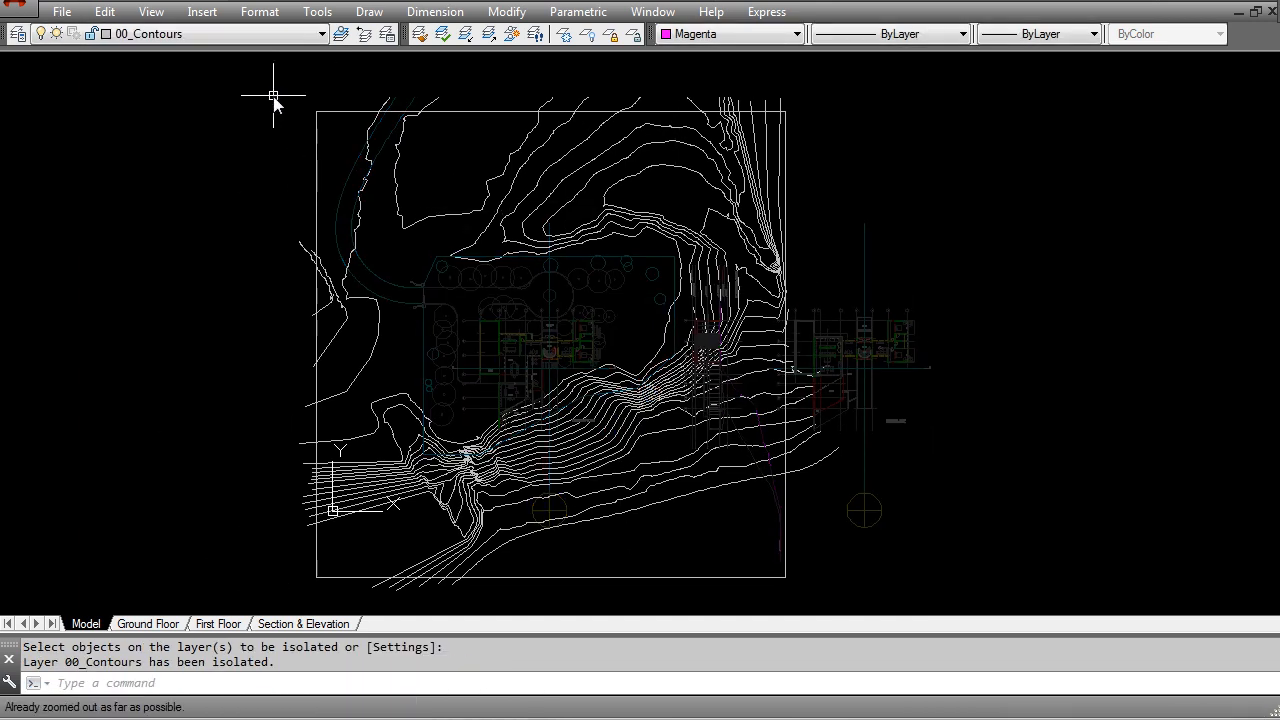
pyautogui.click(248, 74)
pyautogui.click(841, 611)
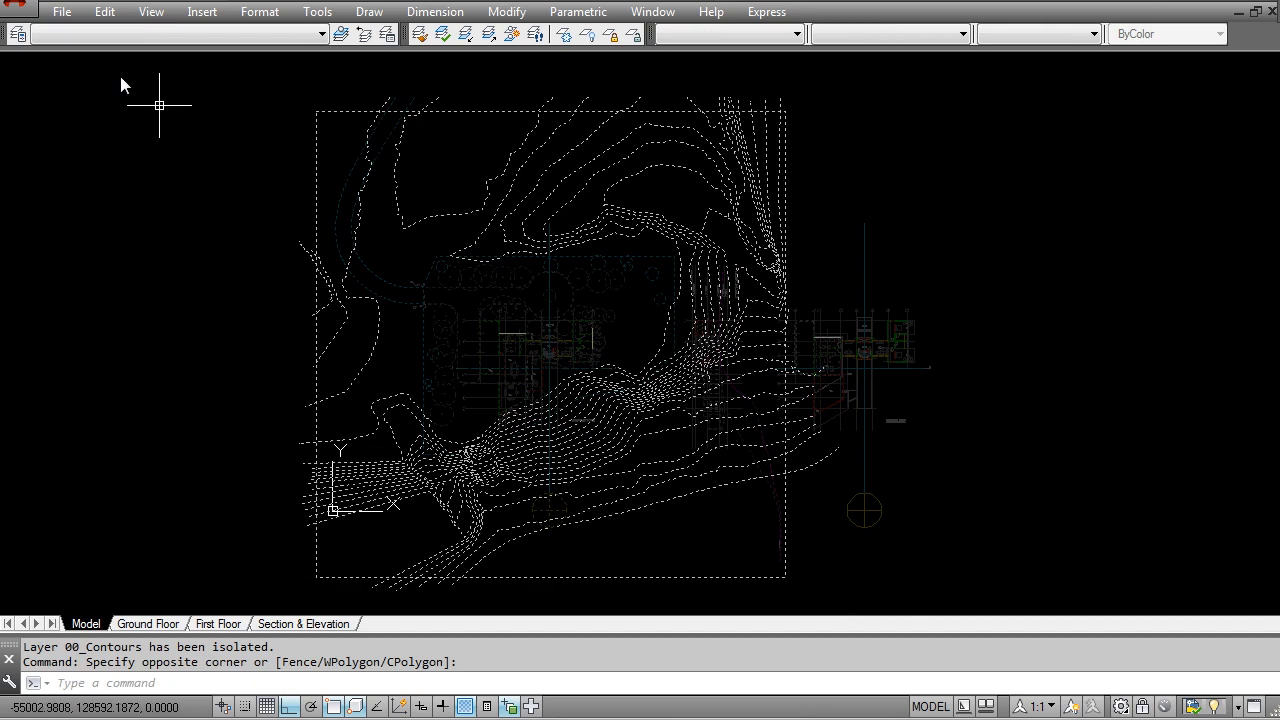
pyautogui.click(254, 36)
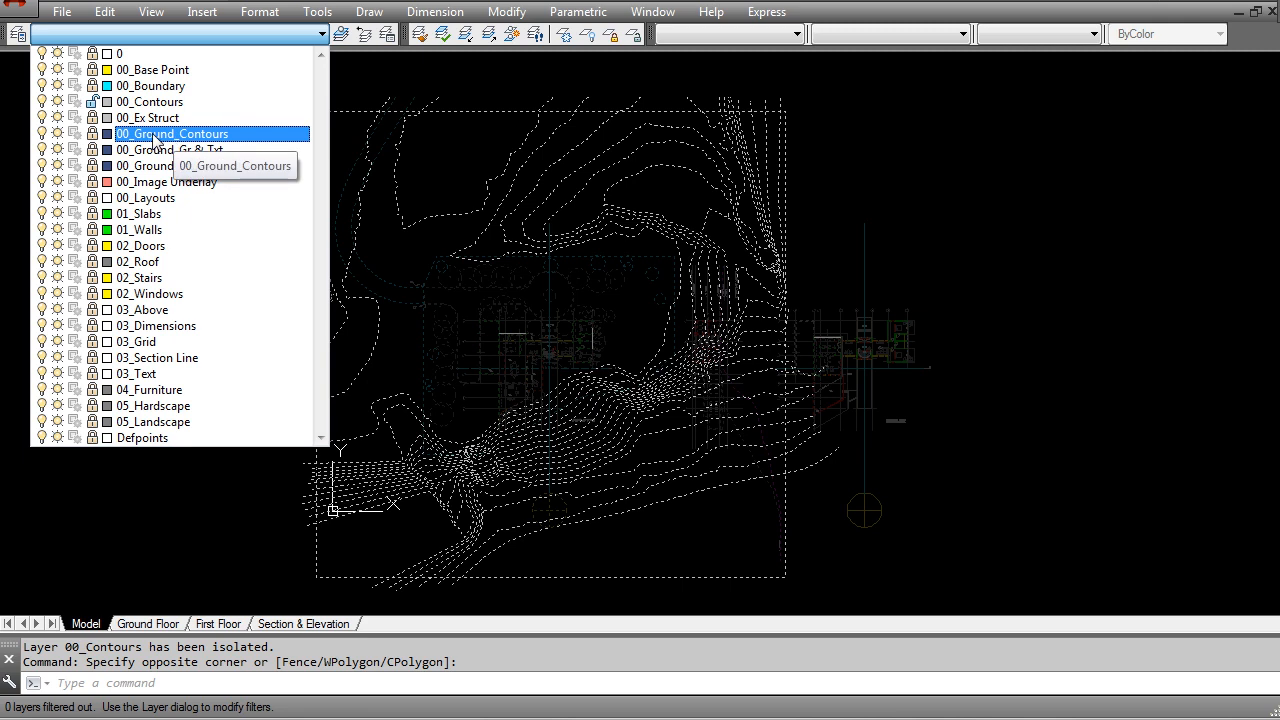
pyautogui.click(155, 138)
pyautogui.click(736, 399)
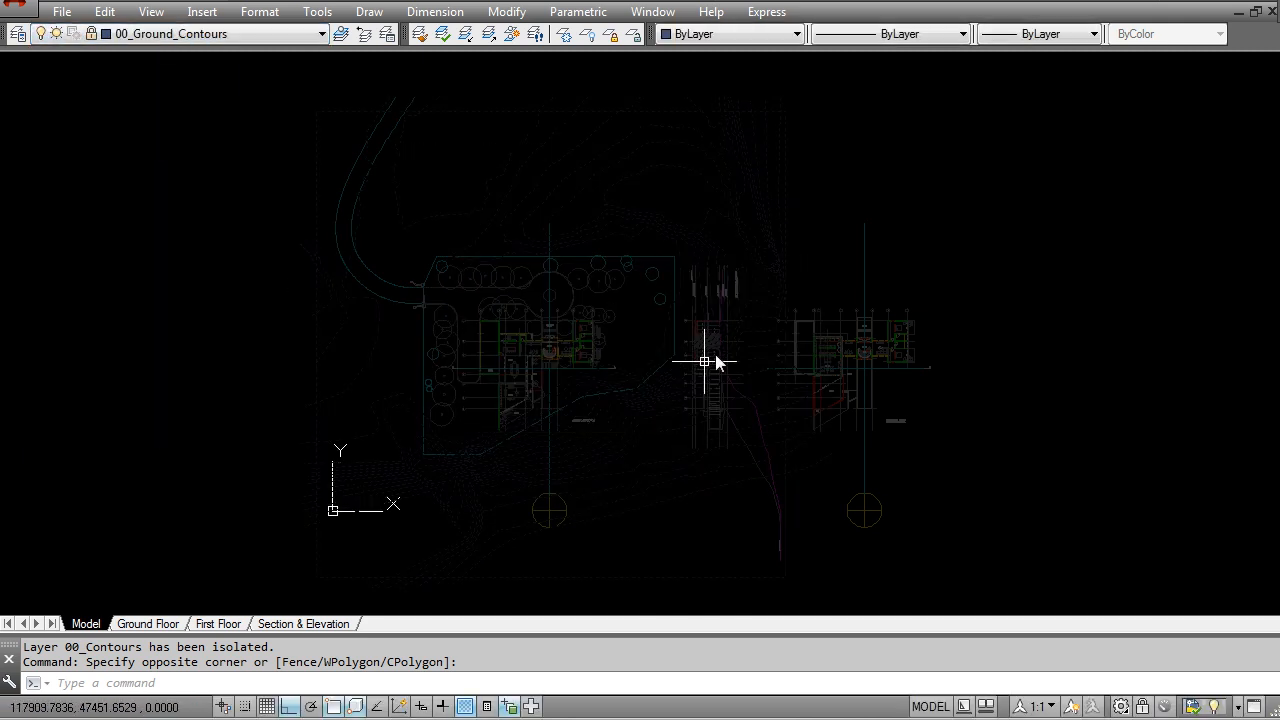
pyautogui.click(210, 33)
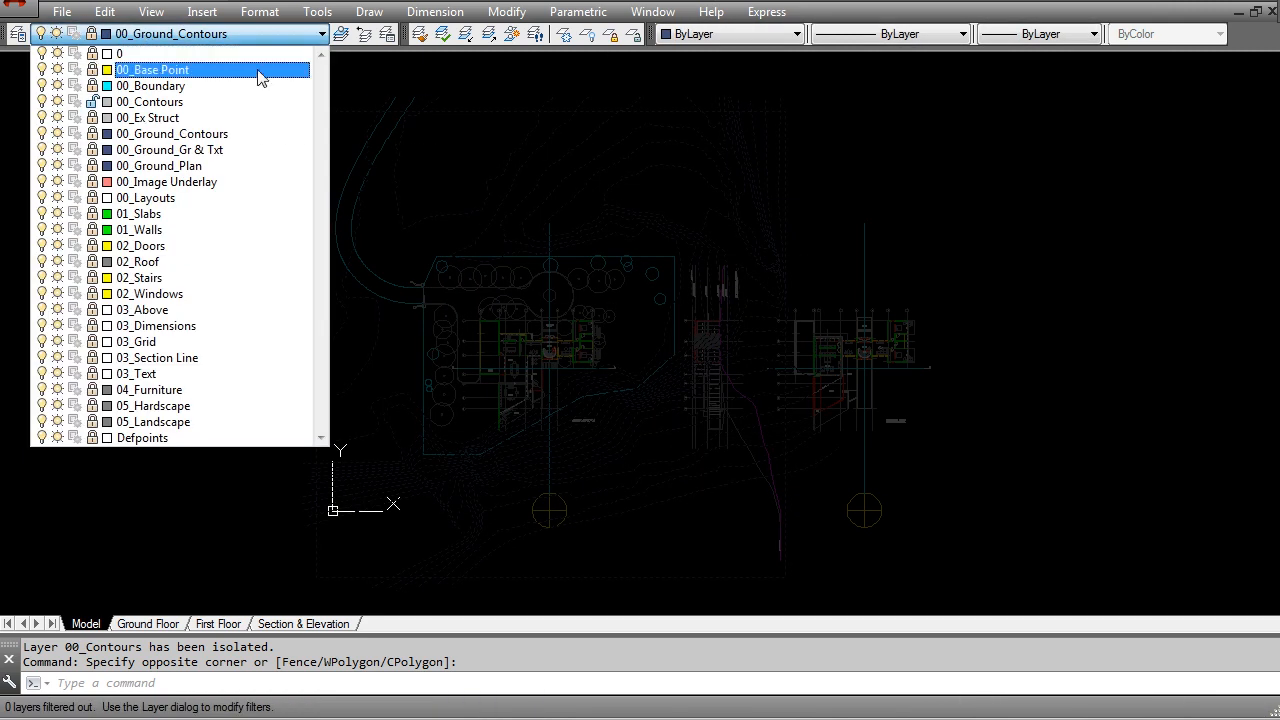
pyautogui.click(488, 33)
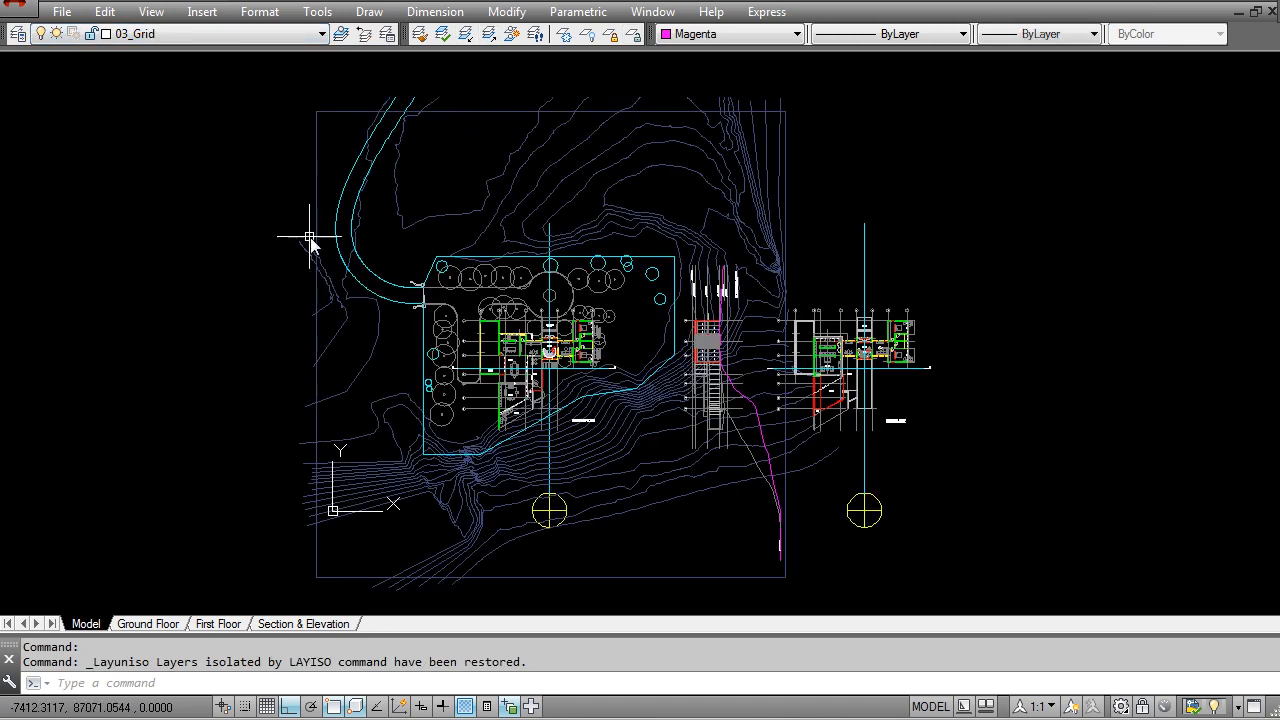
# Step: Turn off the 00_Ground_Plan, 00_Ground_Gr & Txt and 00_Ground_Contours layers
pyautogui.click(18, 33)
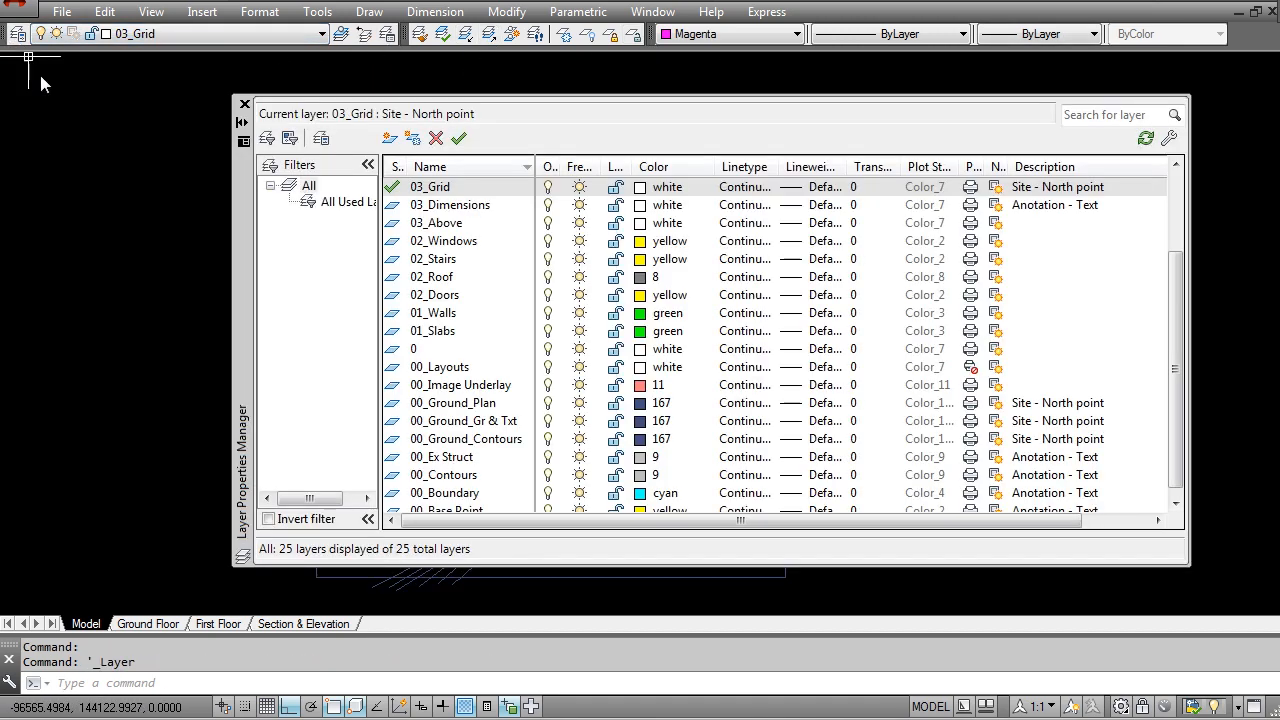
pyautogui.click(466, 387)
pyautogui.scroll(-1, 464, 385)
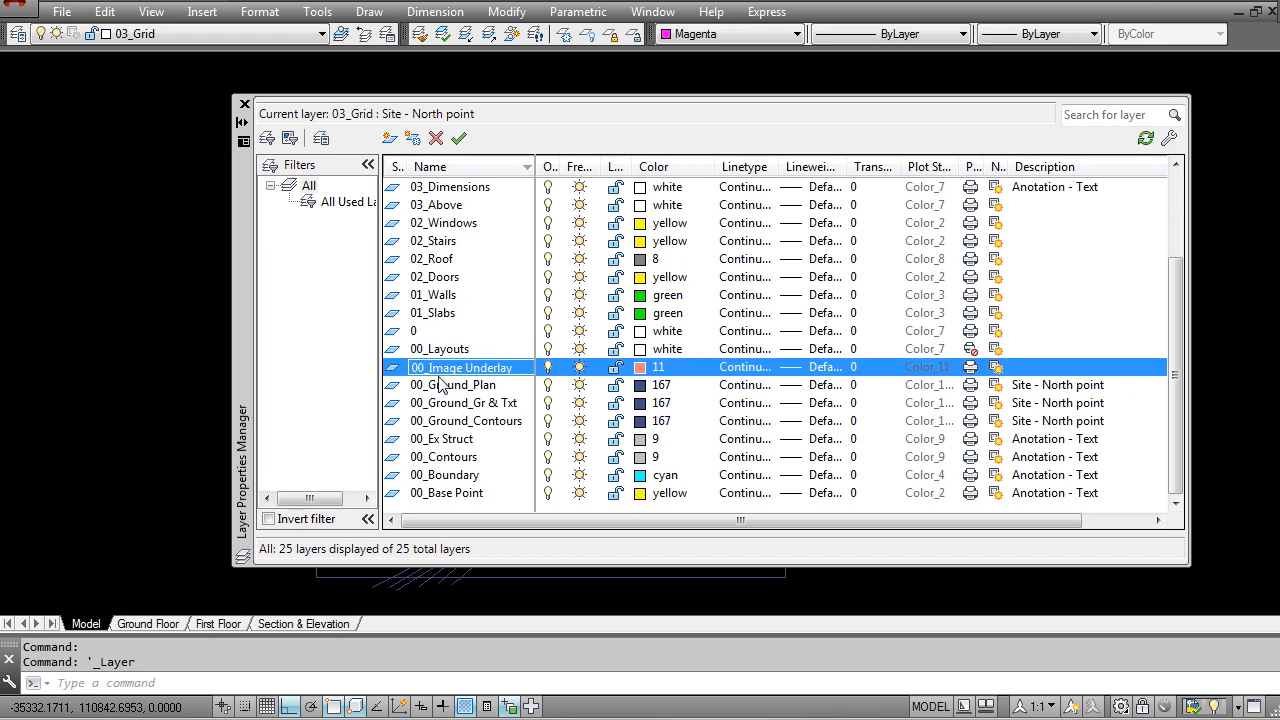
pyautogui.click(461, 386)
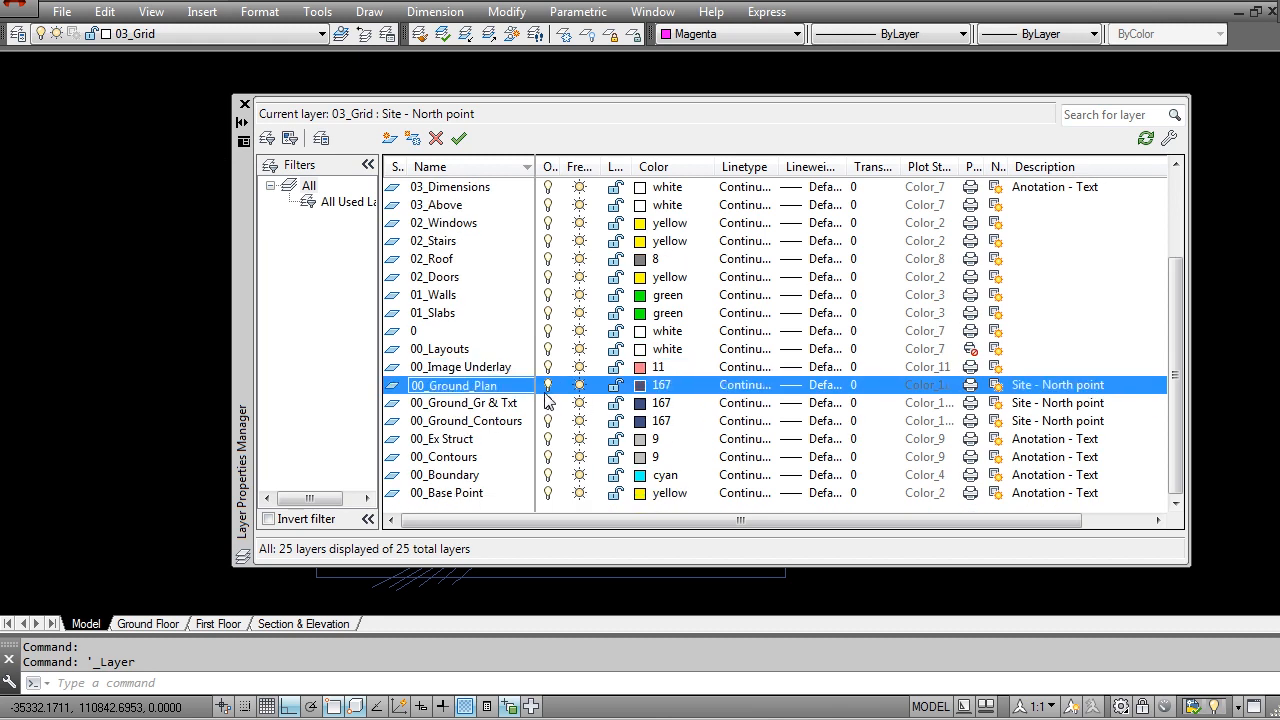
pyautogui.click(547, 403)
pyautogui.click(547, 421)
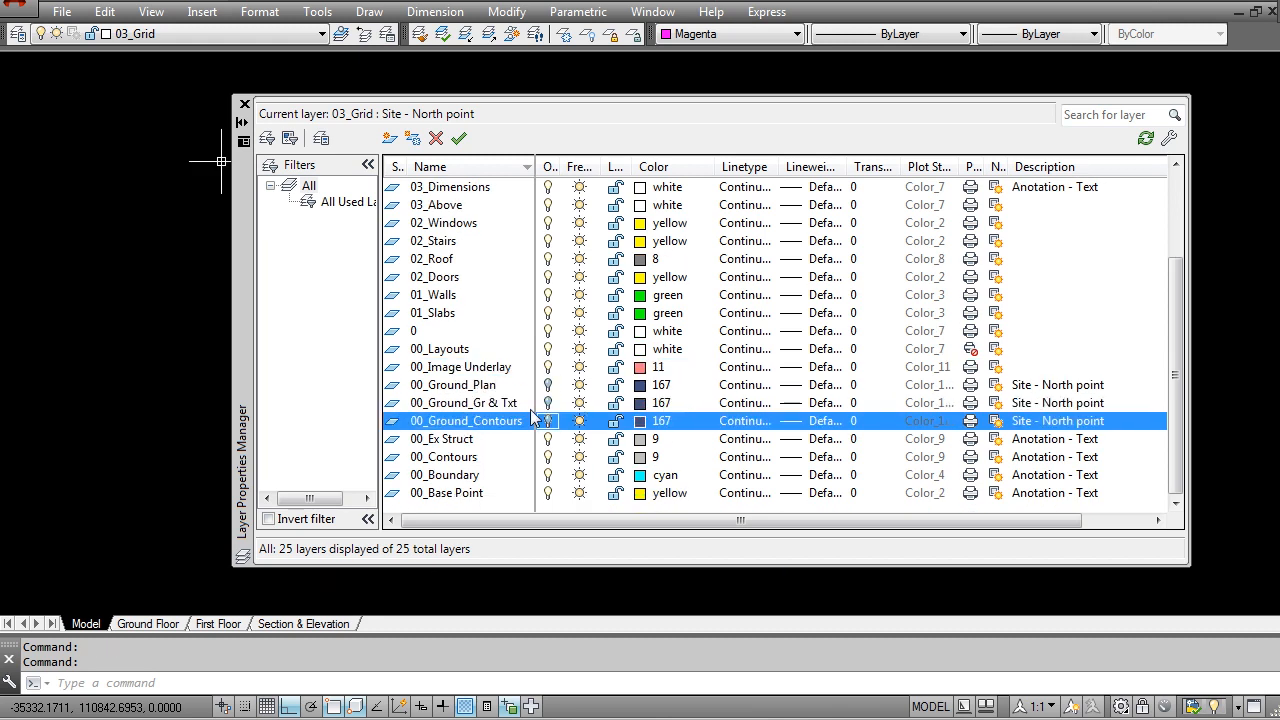
pyautogui.click(243, 104)
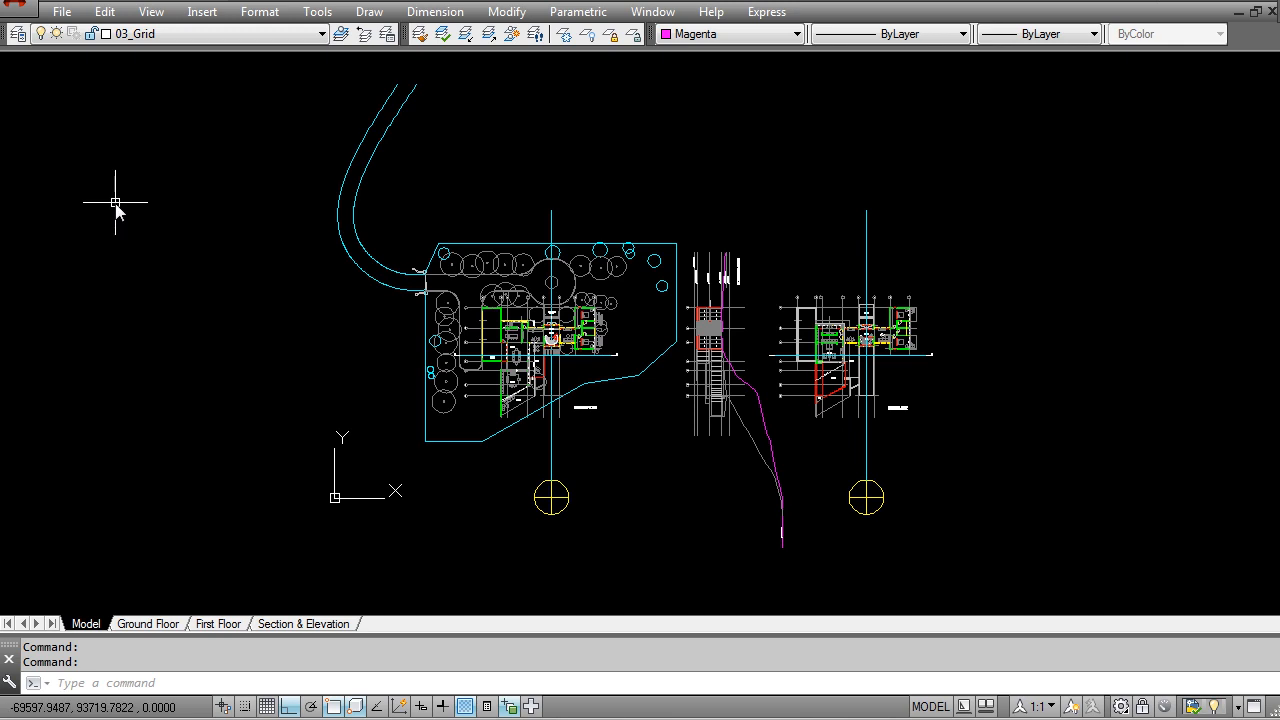
# Step: Isolate the 03_Grid and 03_Text layers using a ground floor grid line and the level label frame near the spiral stair
pyautogui.scroll(7, 590, 365)
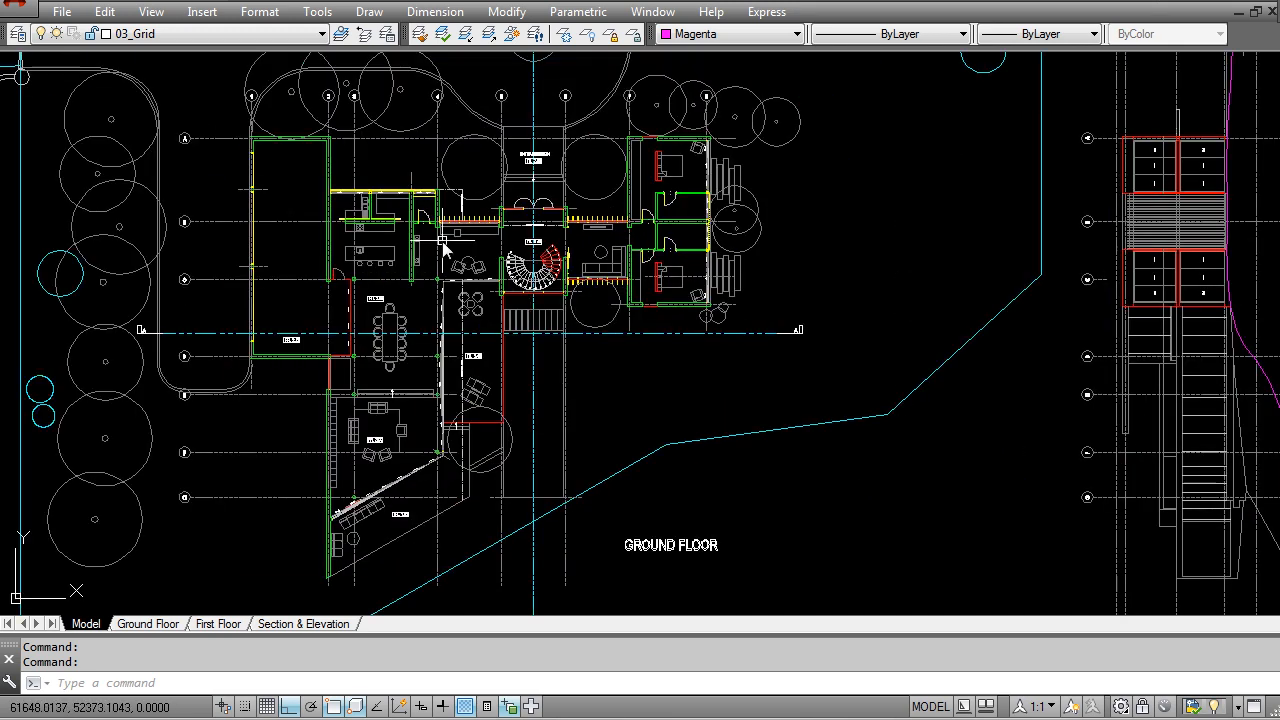
pyautogui.moveTo(318, 326); pyautogui.dragTo(494, 397, button='middle')
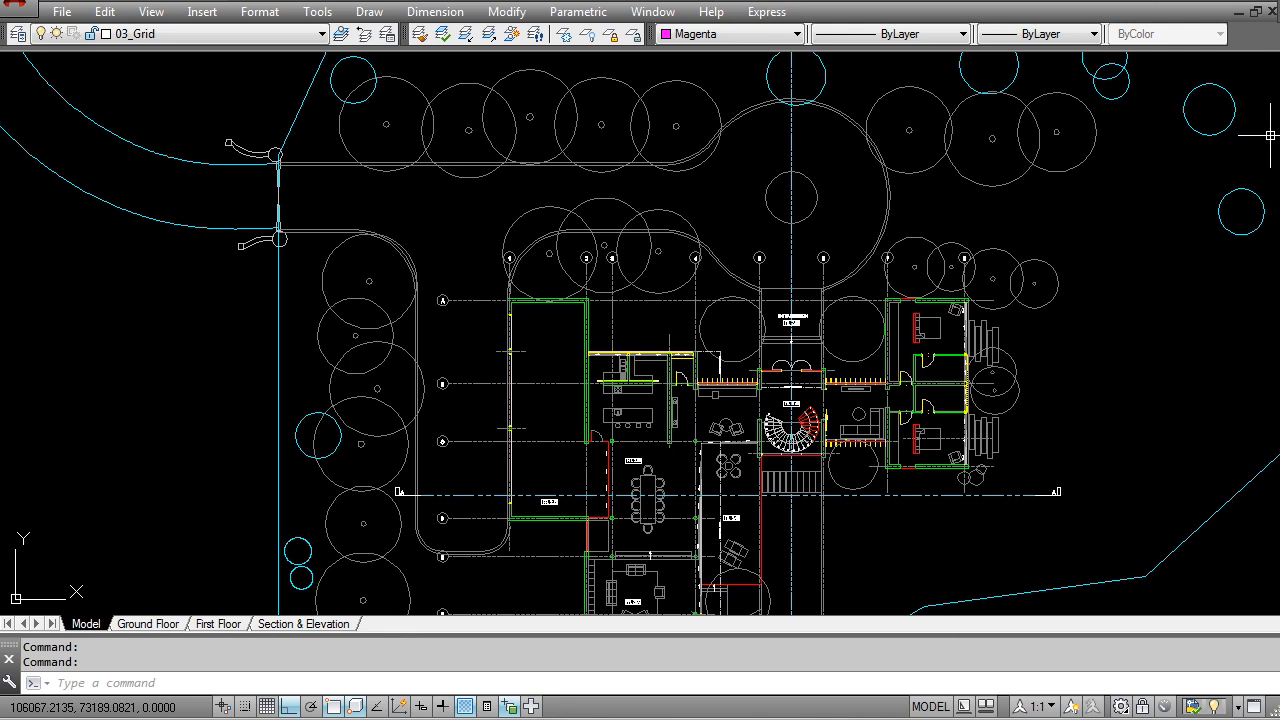
pyautogui.click(487, 34)
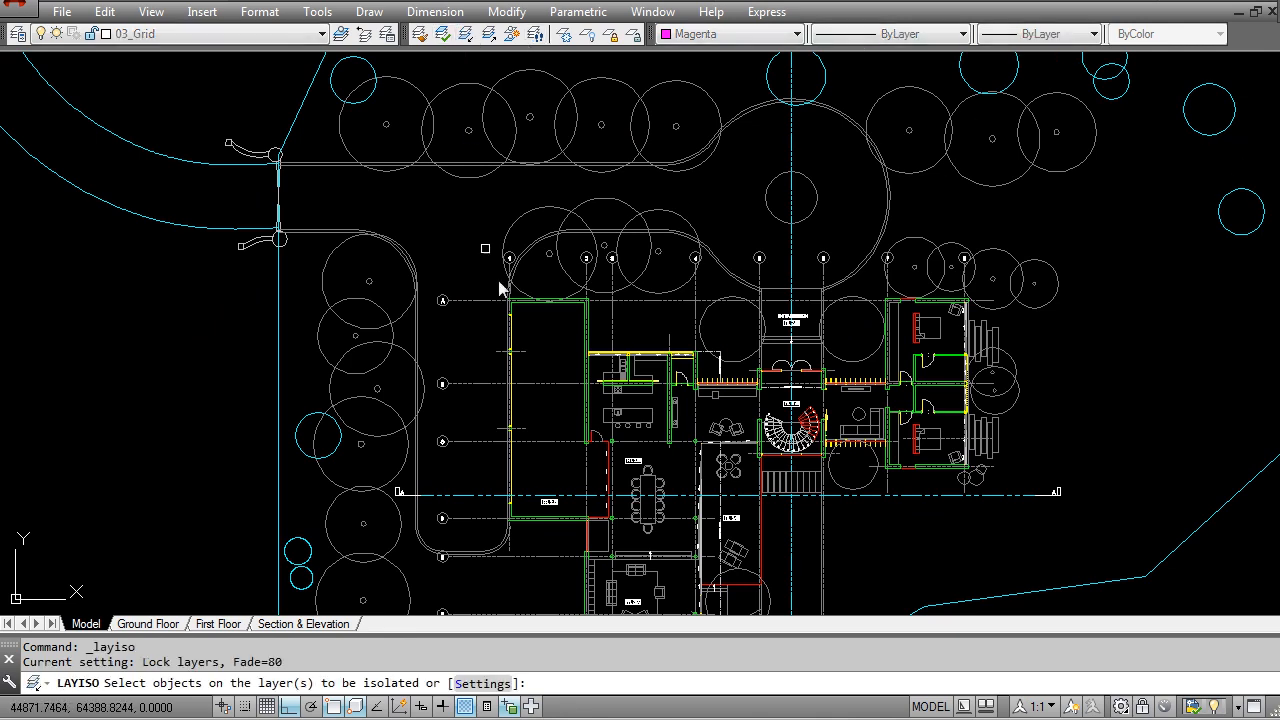
pyautogui.click(541, 418)
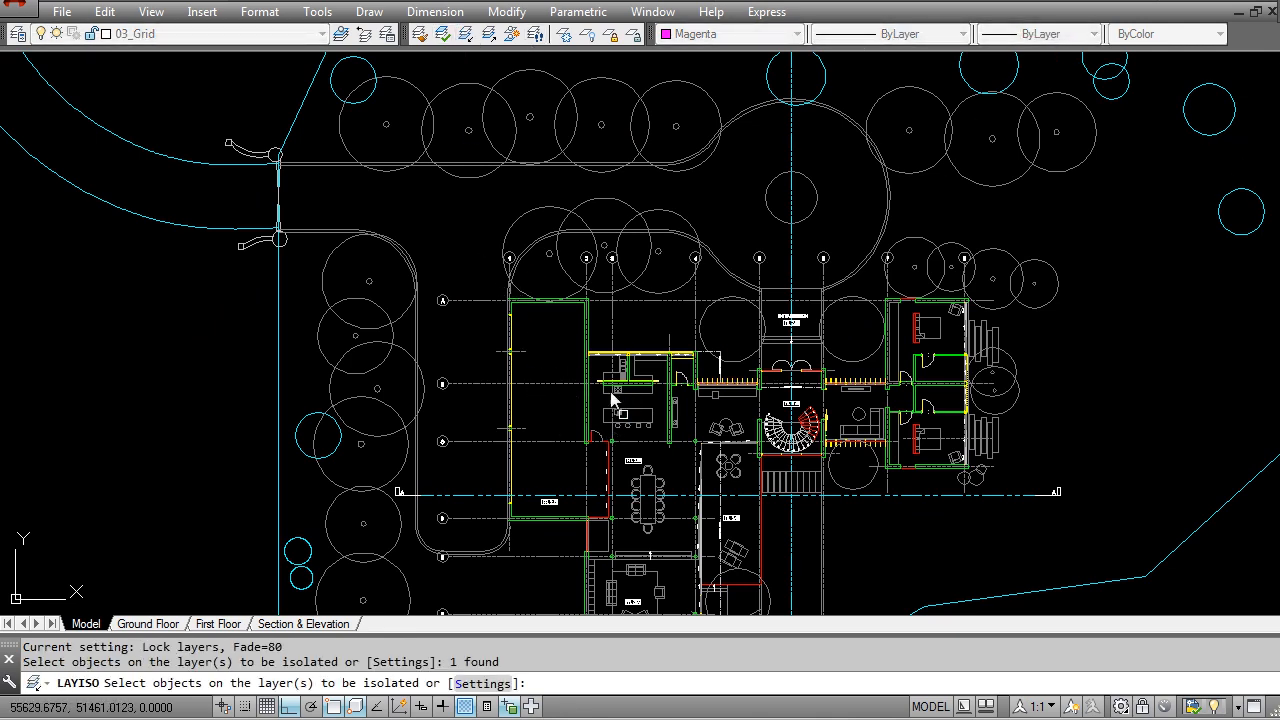
pyautogui.scroll(8, 652, 443)
pyautogui.click(779, 362)
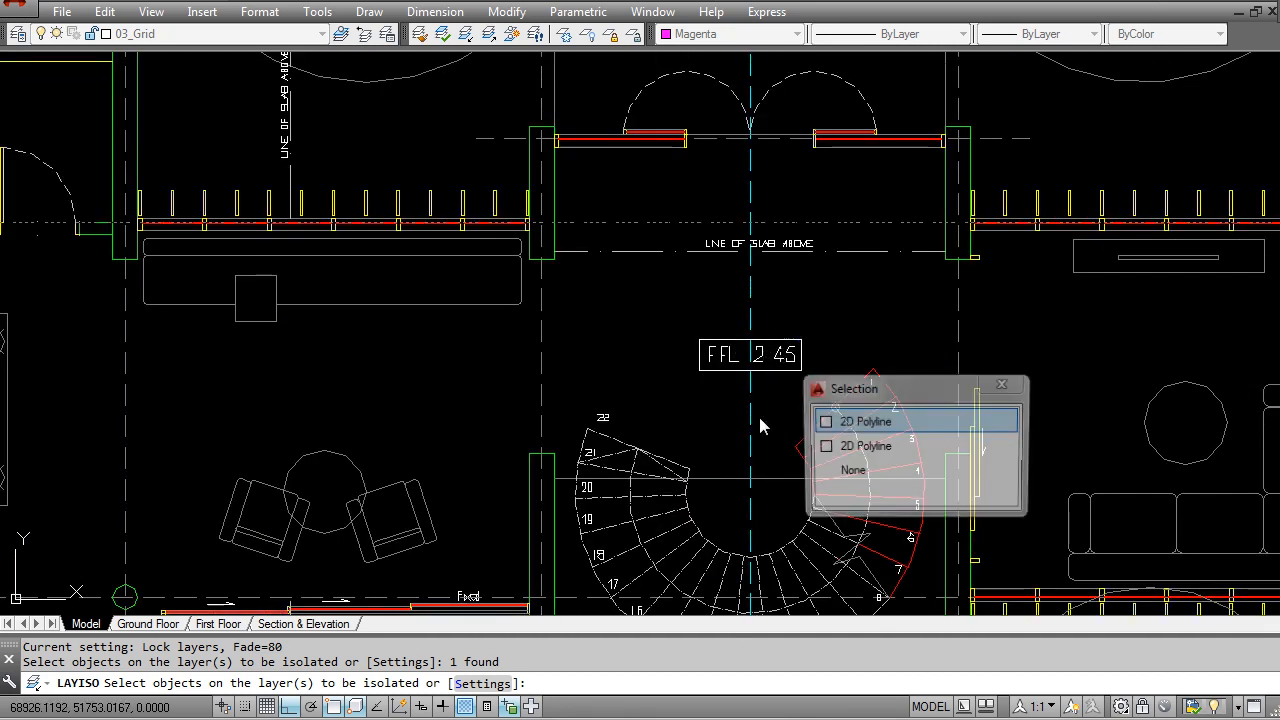
pyautogui.click(860, 447)
pyautogui.press('Return')
pyautogui.scroll(-8, 685, 347)
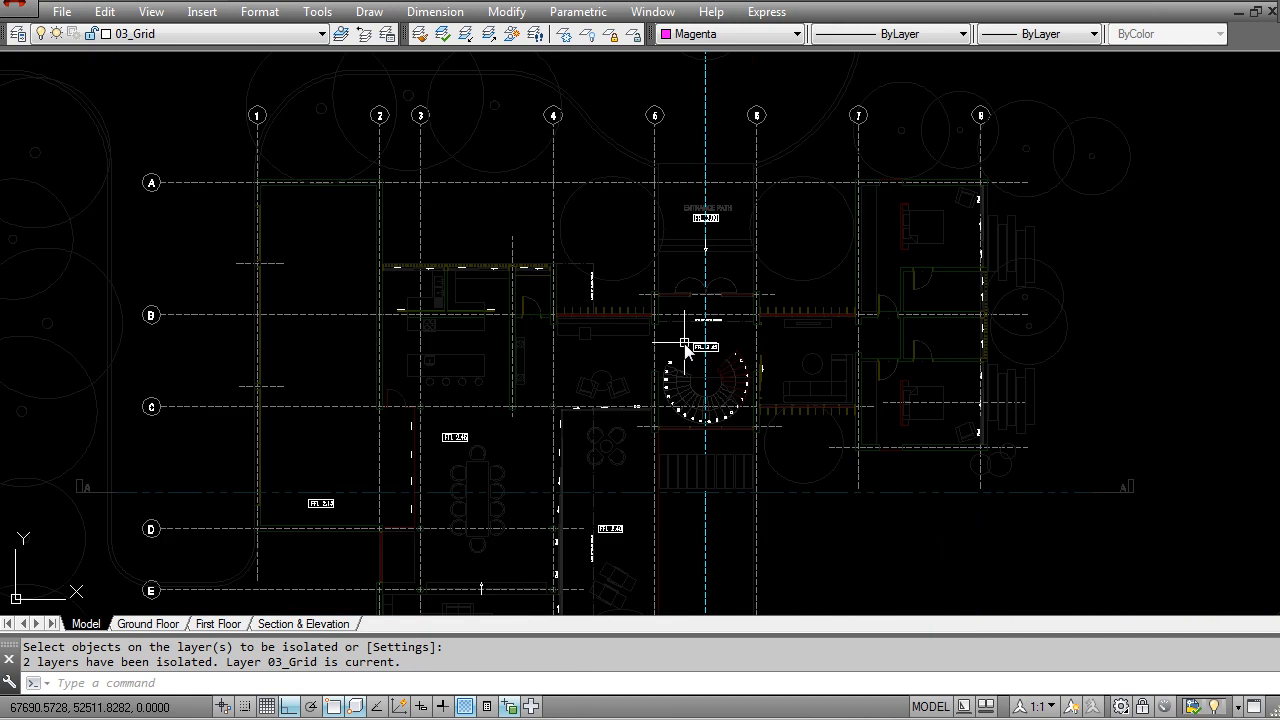
# Step: Move the ground floor plan's grid lines and text to the 00_Ground_Gr & Txt layer, then restore the isolated layers
pyautogui.scroll(-6, 595, 302)
pyautogui.moveTo(527, 268)
pyautogui.mouseDown(button='middle')
pyautogui.moveTo(517, 219)
pyautogui.moveTo(531, 235)
pyautogui.mouseUp(button='middle')
pyautogui.click(799, 571)
pyautogui.click(411, 117)
pyautogui.click(151, 34)
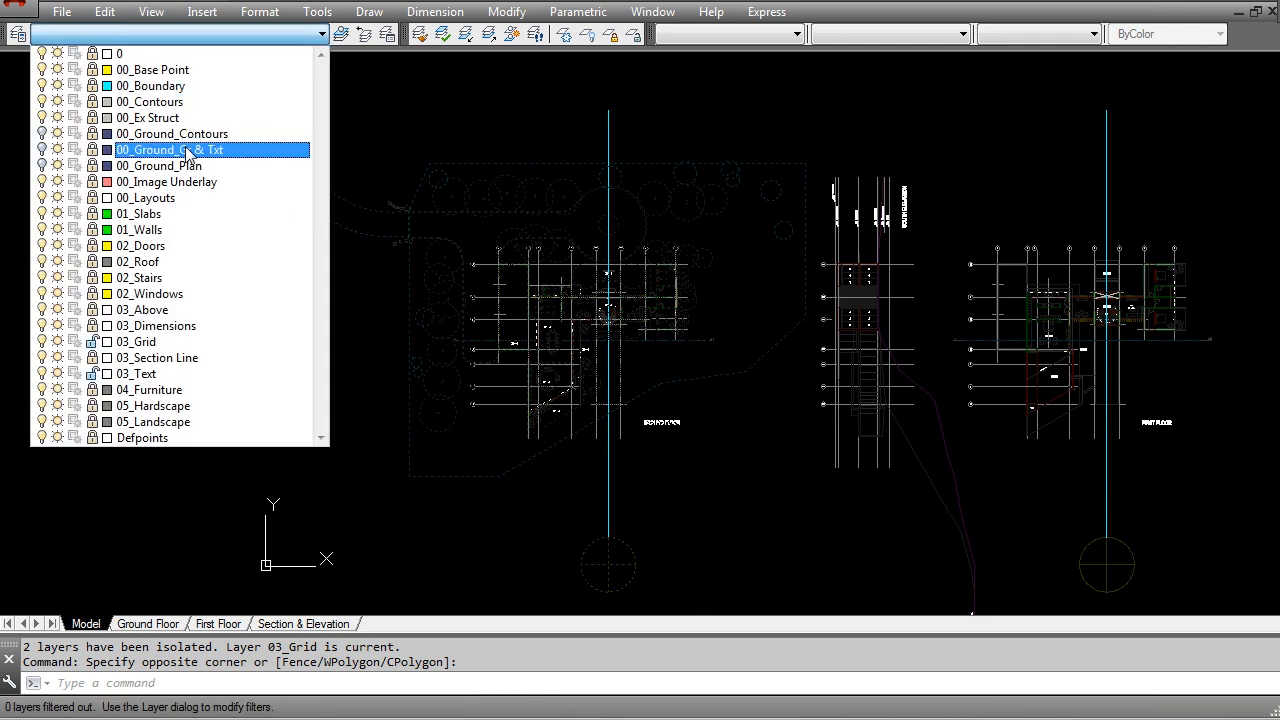
pyautogui.click(190, 155)
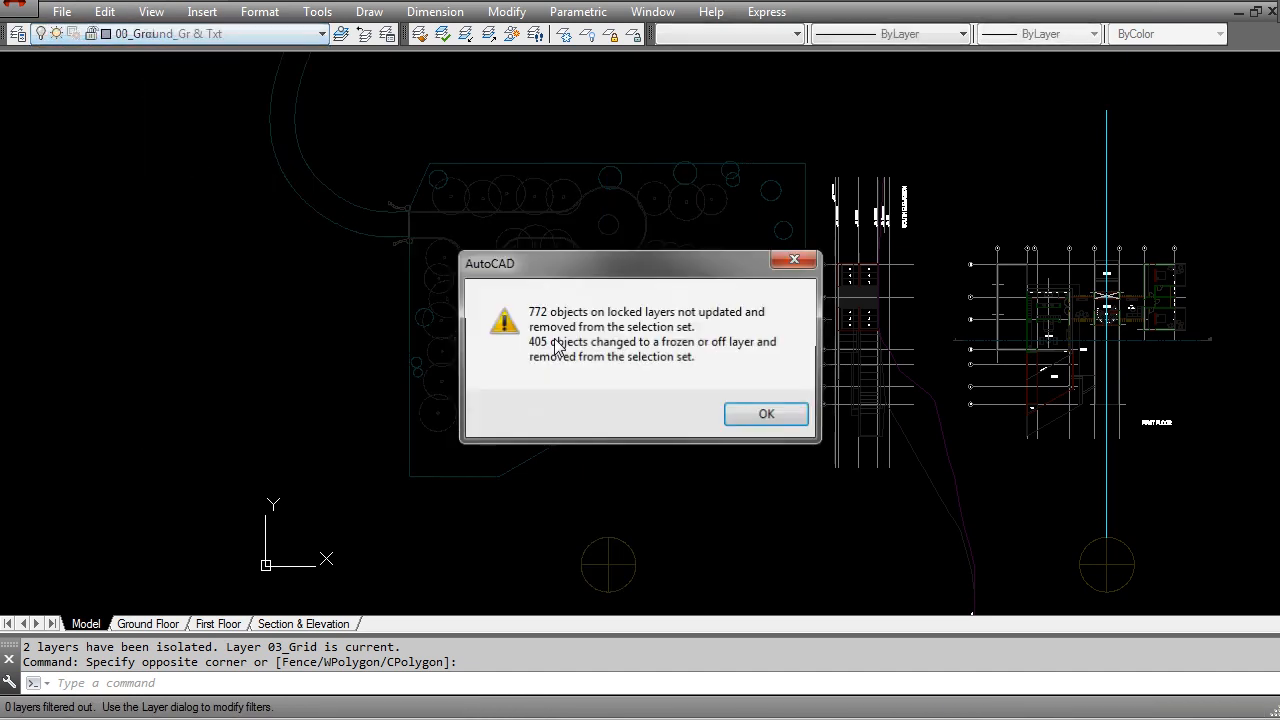
pyautogui.click(744, 418)
pyautogui.scroll(3, 571, 154)
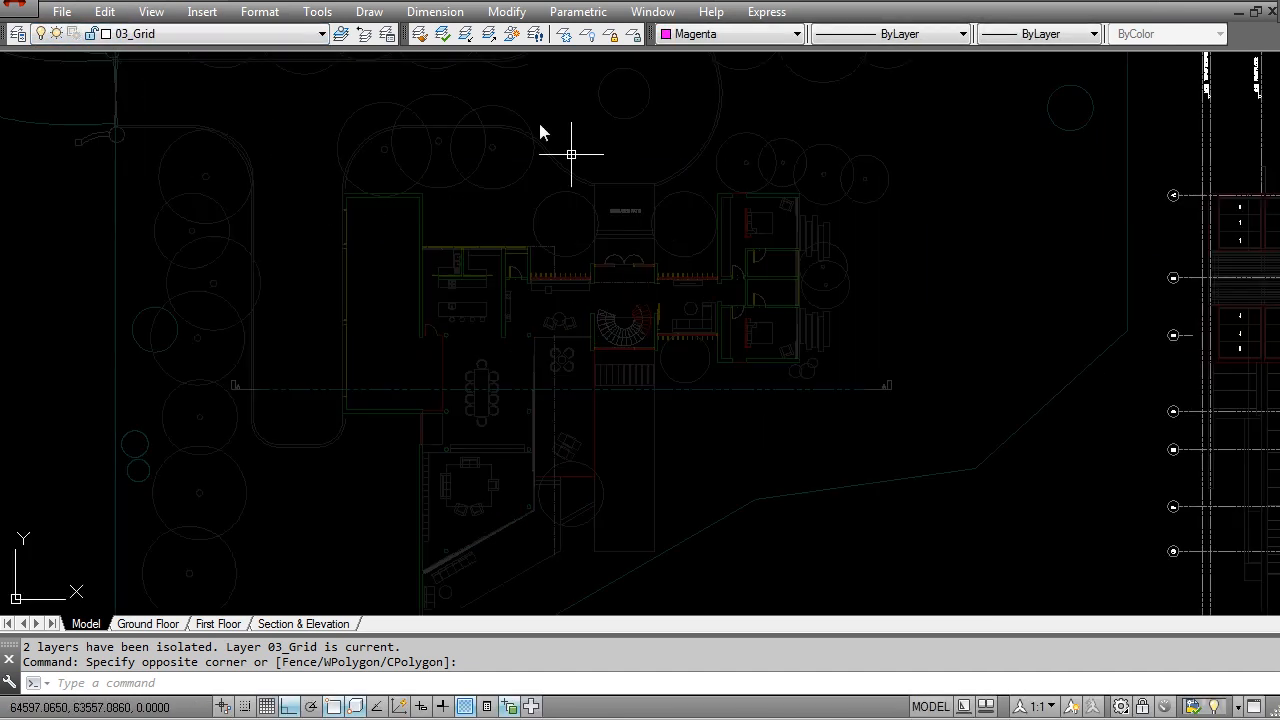
pyautogui.click(488, 36)
pyautogui.moveTo(309, 397); pyautogui.dragTo(454, 378, button='middle')
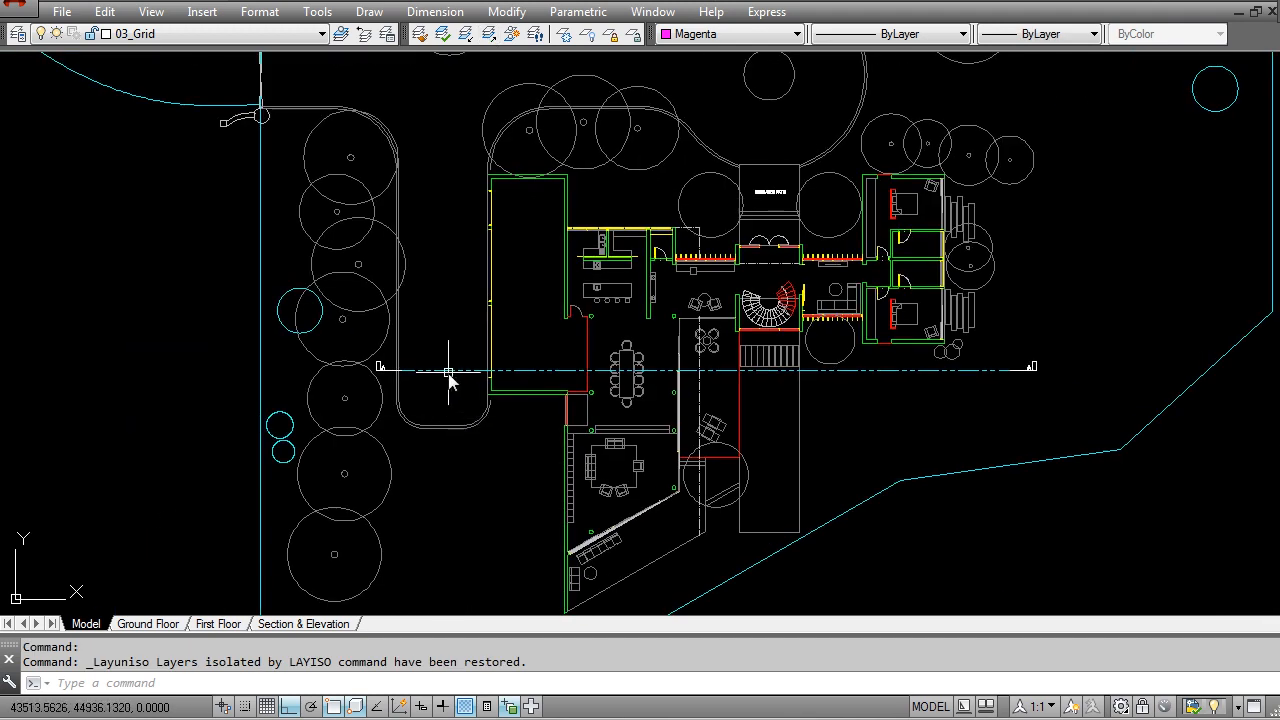
pyautogui.scroll(2, 454, 380)
pyautogui.write('e')
pyautogui.press('Return')
pyautogui.scroll(4, 337, 363)
pyautogui.click(377, 412)
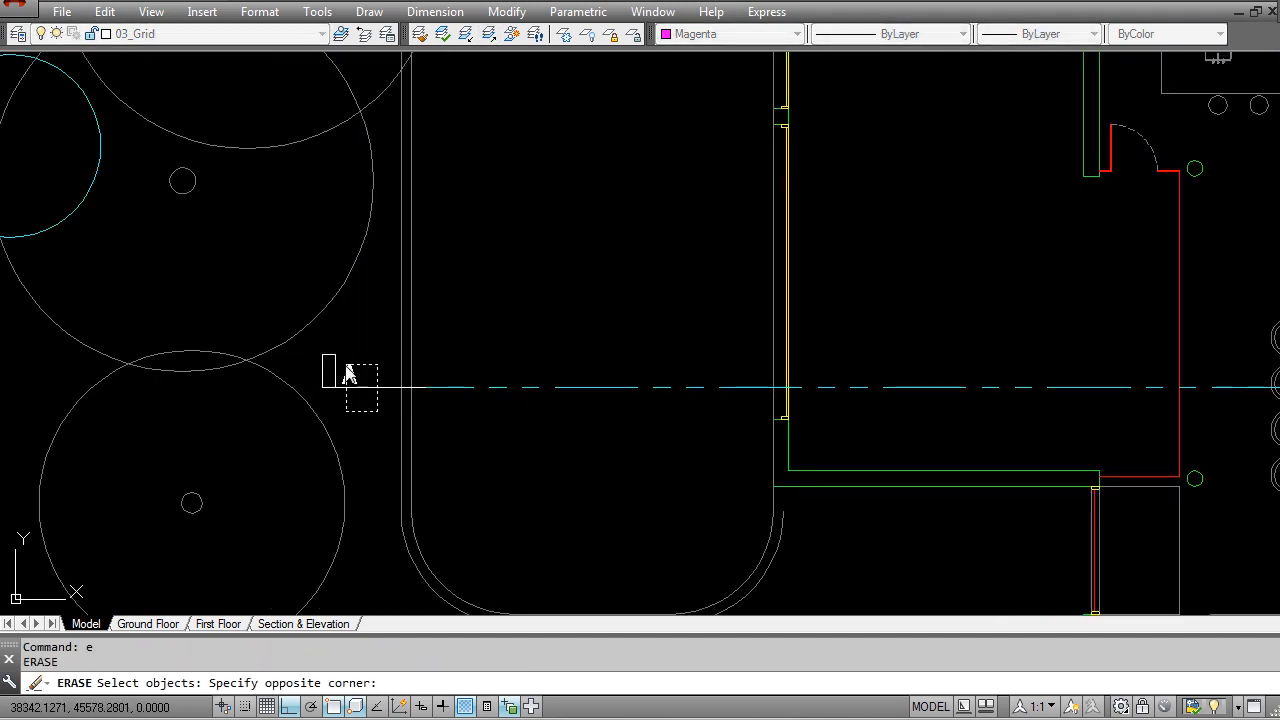
pyautogui.click(348, 374)
pyautogui.scroll(-8, 470, 384)
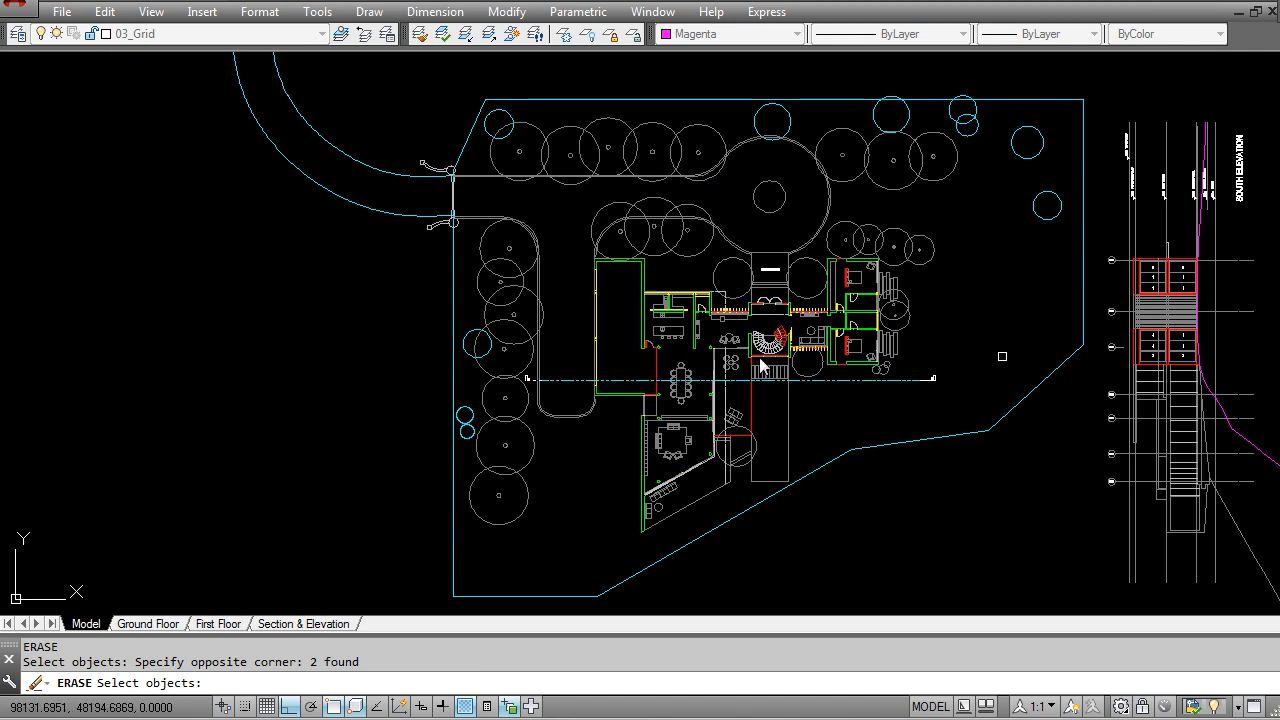
pyautogui.scroll(5, 943, 386)
pyautogui.click(909, 394)
pyautogui.click(857, 363)
pyautogui.scroll(-5, 614, 422)
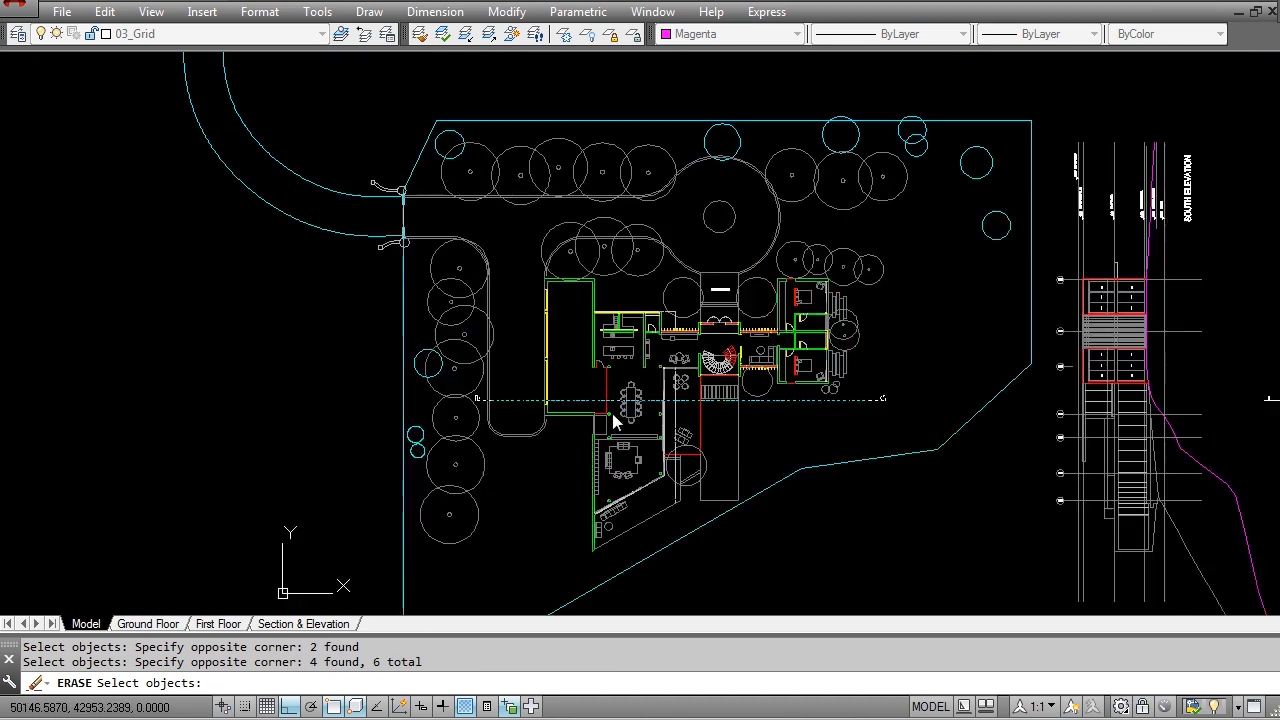
pyautogui.scroll(4, 614, 422)
pyautogui.scroll(6, 522, 370)
pyautogui.click(457, 271)
pyautogui.click(549, 391)
pyautogui.scroll(-6, 549, 391)
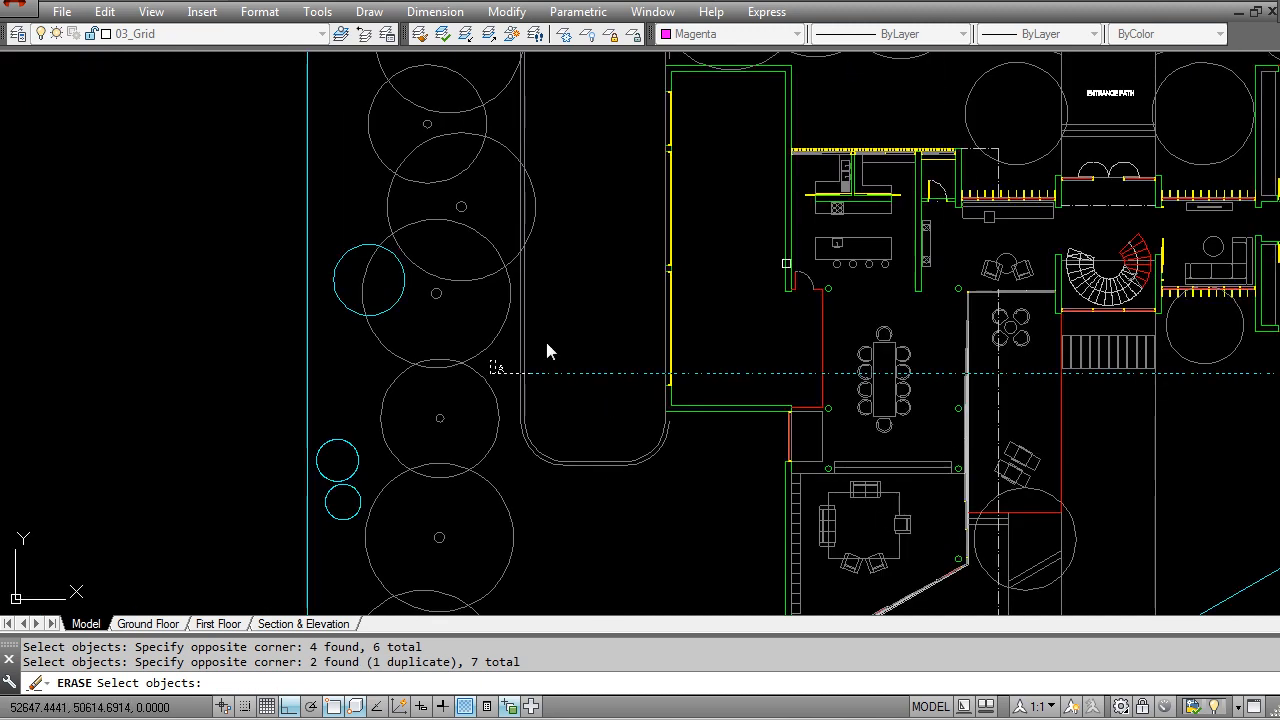
pyautogui.press('Escape')
# Step: Erase the section marker at the west end of the ground floor plan's section line
pyautogui.scroll(-3, 640, 365)
pyautogui.scroll(8, 500, 380)
pyautogui.write('e')
pyautogui.press('Return')
pyautogui.click(371, 394)
pyautogui.click(474, 462)
pyautogui.press('Return')
pyautogui.press('Return')
pyautogui.click(418, 424)
# Step: Erase the section marker at the east end of the ground floor plan's section line
pyautogui.press('Return')
pyautogui.scroll(-8, 417, 432)
pyautogui.scroll(2, 750, 408)
pyautogui.scroll(5, 763, 407)
pyautogui.press('Return')
pyautogui.click(770, 373)
pyautogui.click(864, 451)
pyautogui.press('Return')
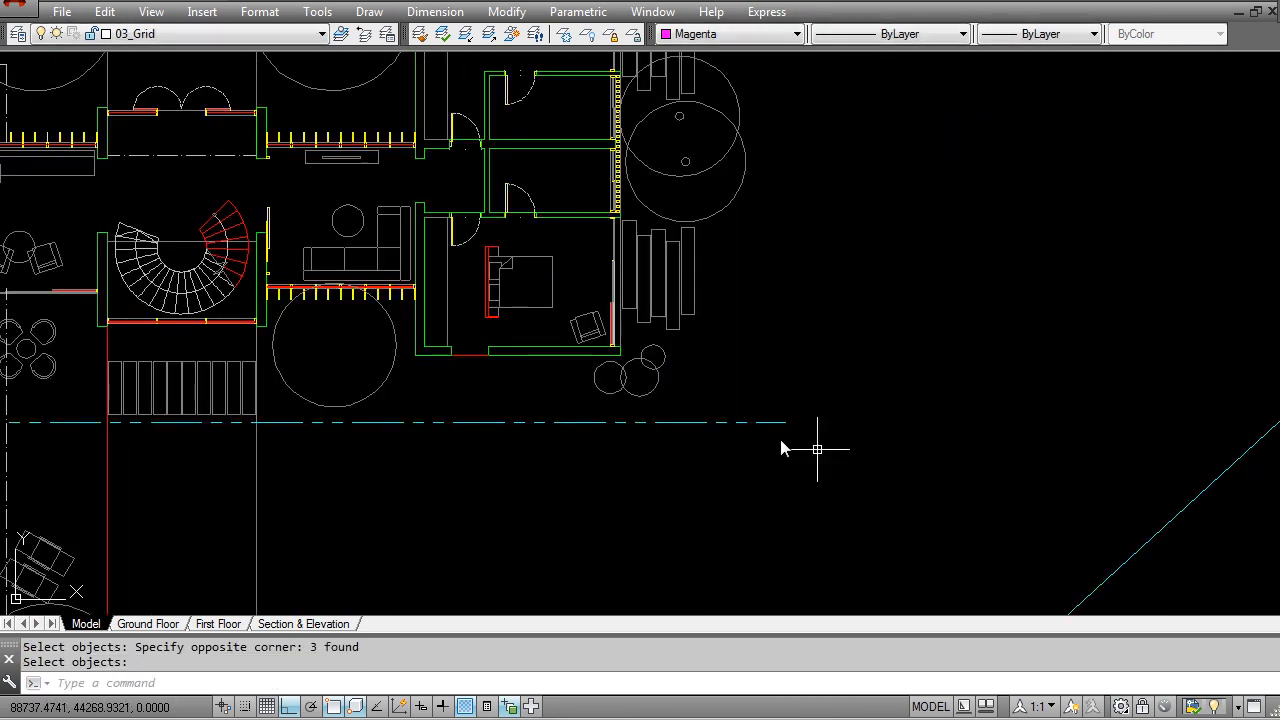
# Step: Move the ground floor plan's cyan section line to the 00_Ground_Gr & Txt layer
pyautogui.press('Escape')
pyautogui.click(760, 443)
pyautogui.click(727, 385)
pyautogui.click(166, 36)
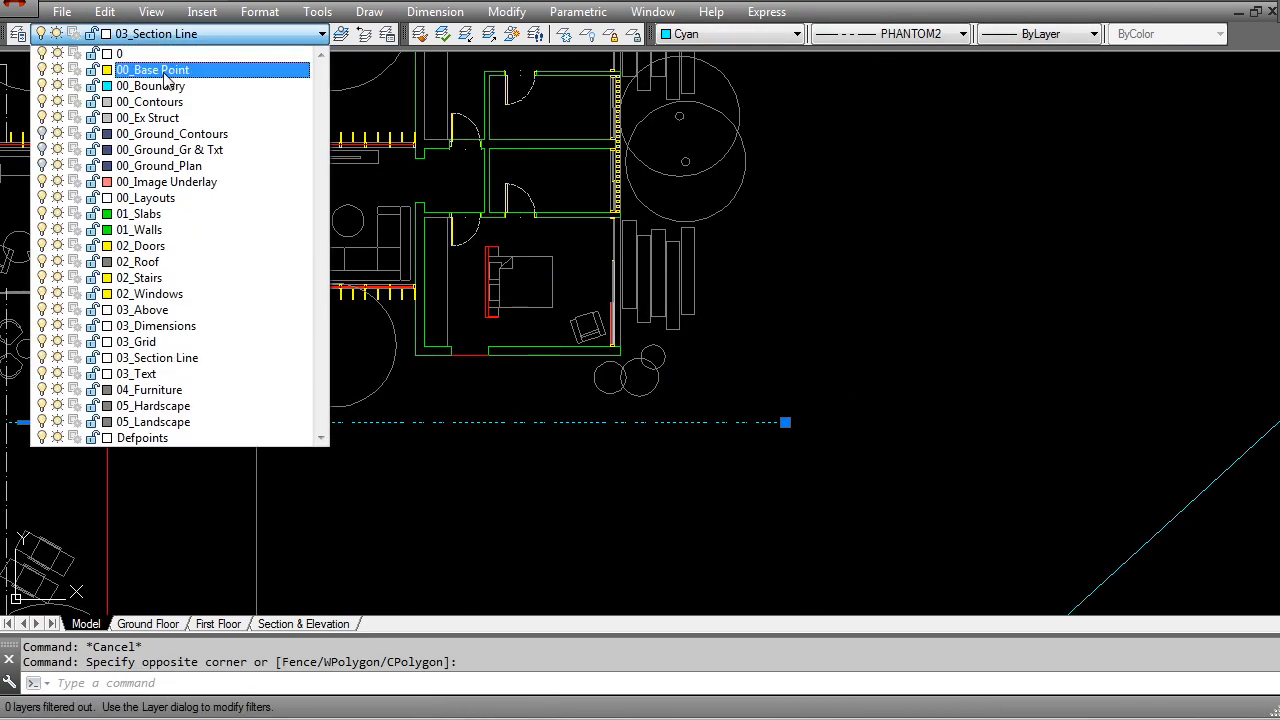
pyautogui.click(180, 145)
pyautogui.click(778, 404)
pyautogui.scroll(-5, 634, 349)
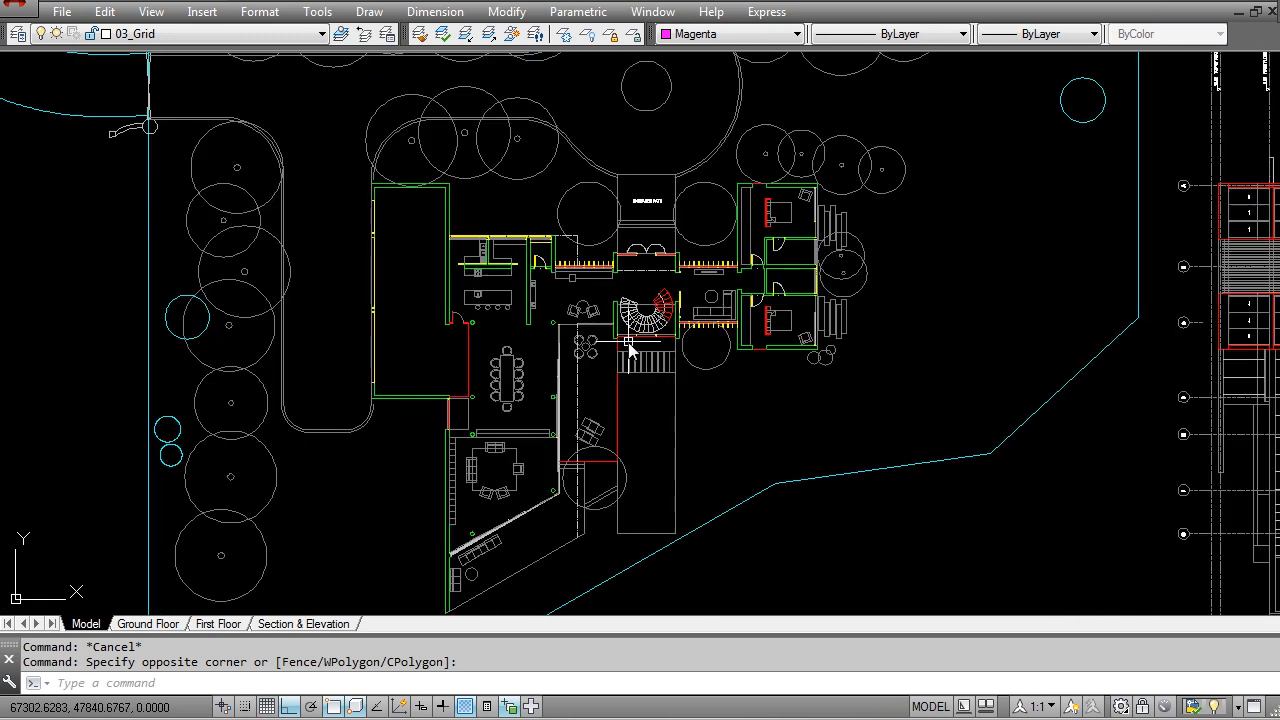
pyautogui.scroll(2, 640, 380)
pyautogui.scroll(-3, 605, 367)
pyautogui.scroll(1, 871, 571)
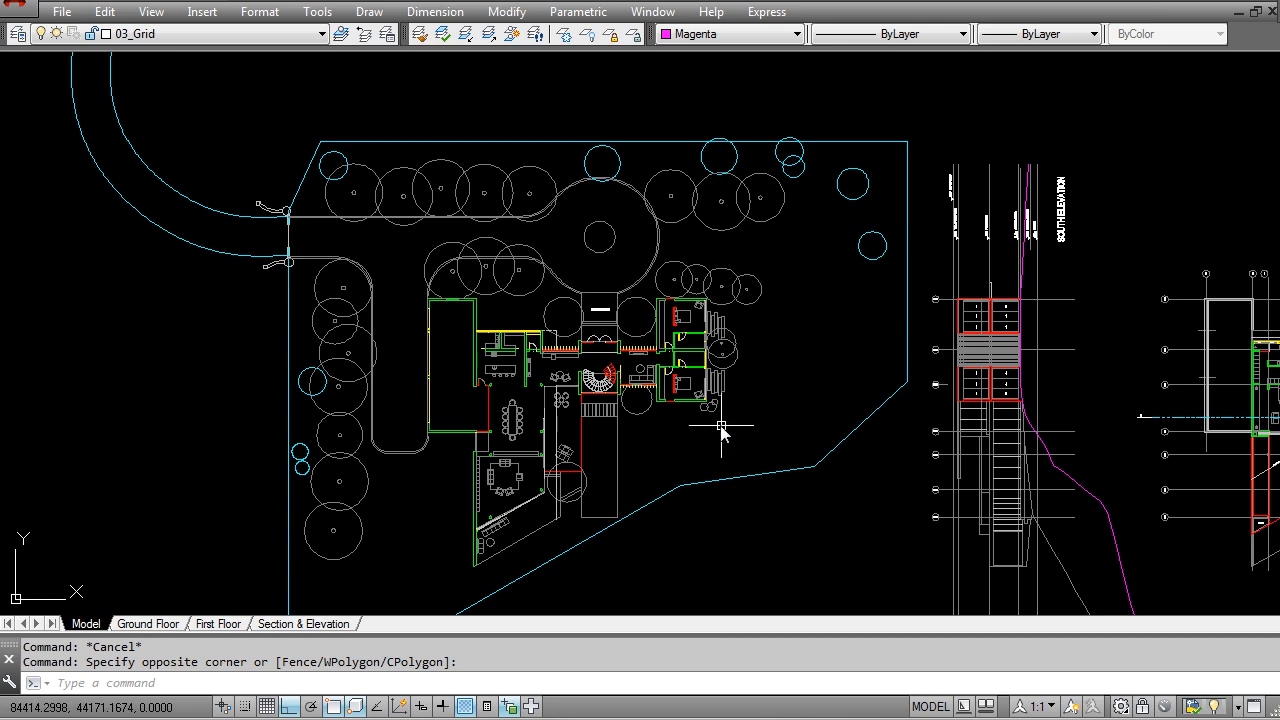
pyautogui.scroll(4, 530, 420)
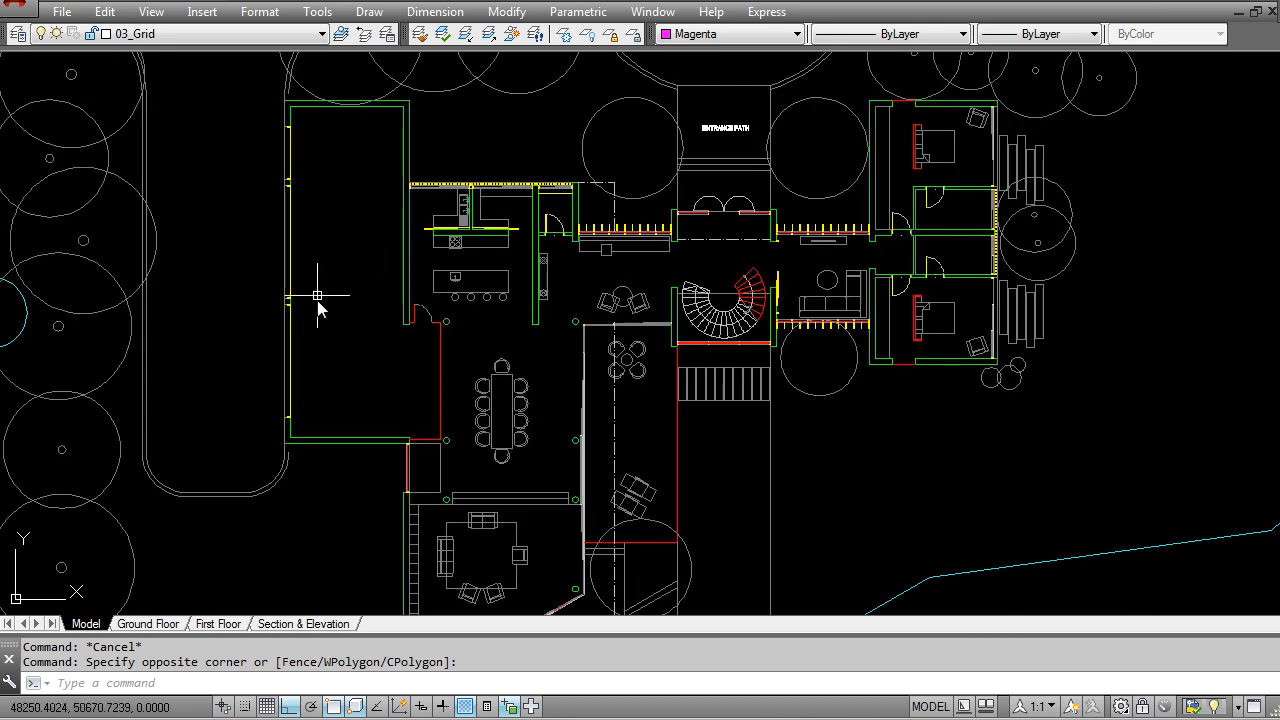
pyautogui.scroll(-4, 317, 302)
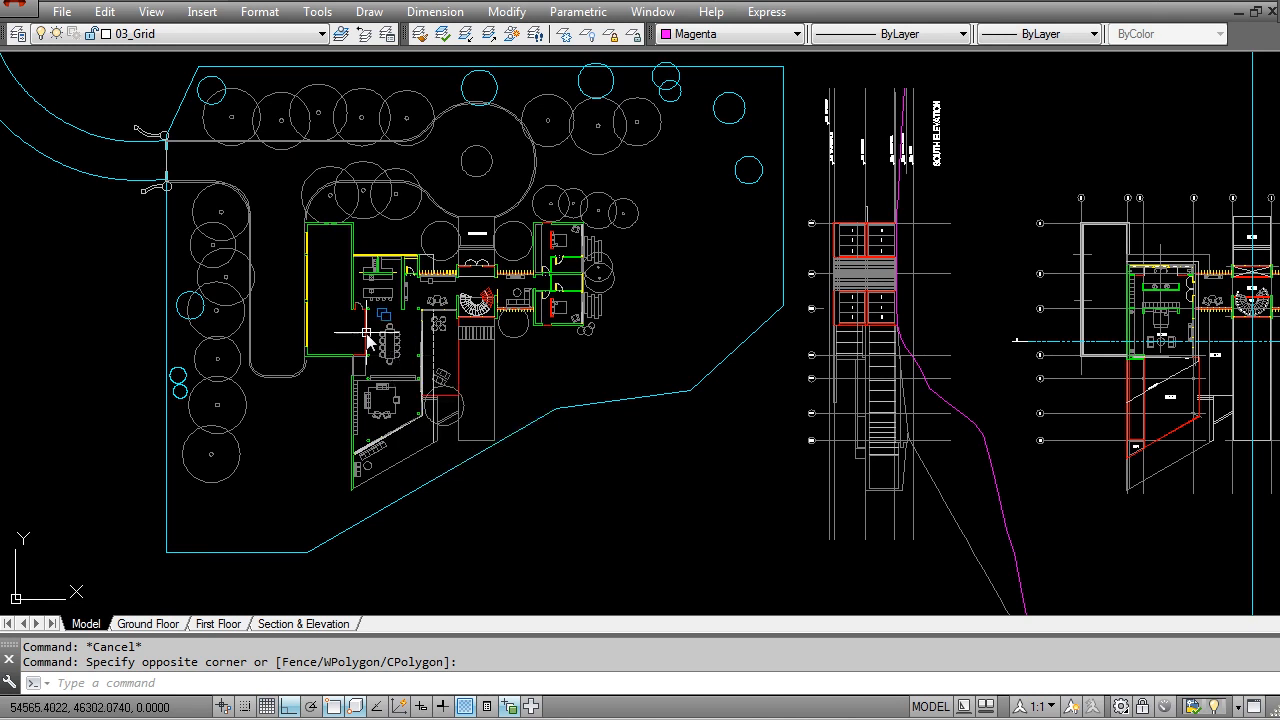
pyautogui.moveTo(385, 345)
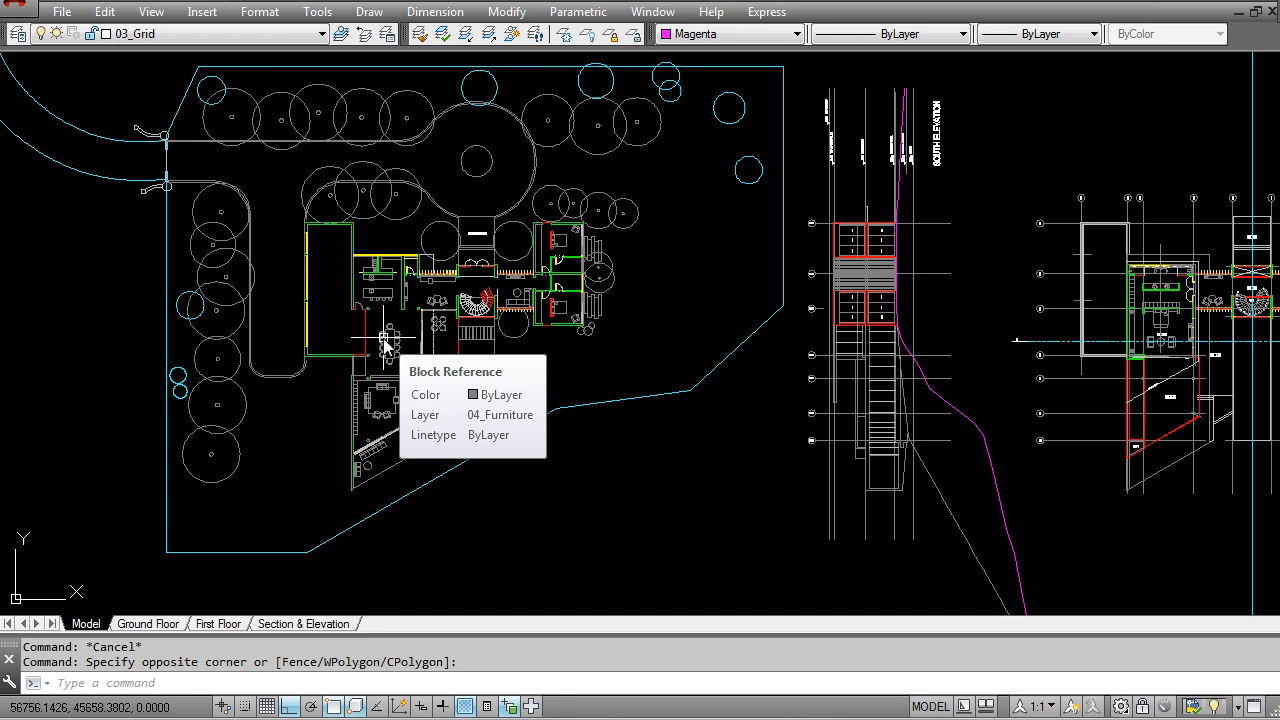
# Step: Create a layer named 00_Ground_Lands based on the 00_Ground_Plan layer
pyautogui.moveTo(343, 197); pyautogui.dragTo(431, 219, button='middle')
pyautogui.click(17, 34)
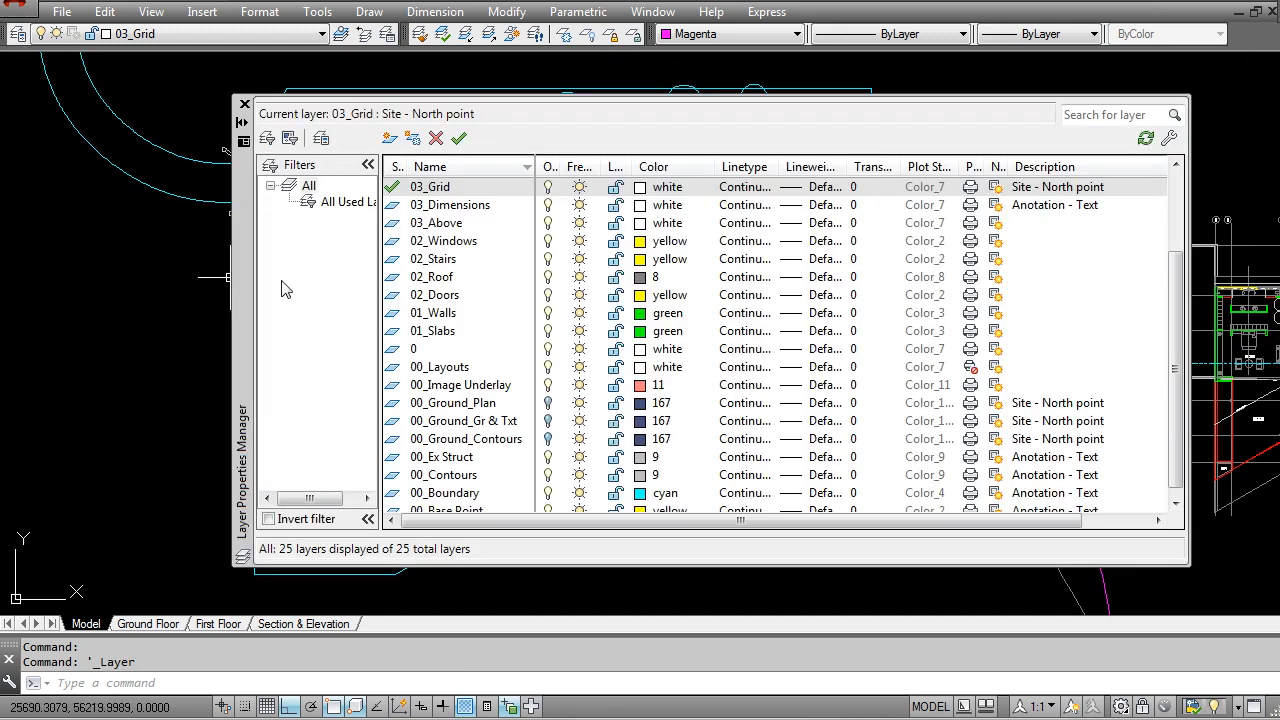
pyautogui.click(472, 408)
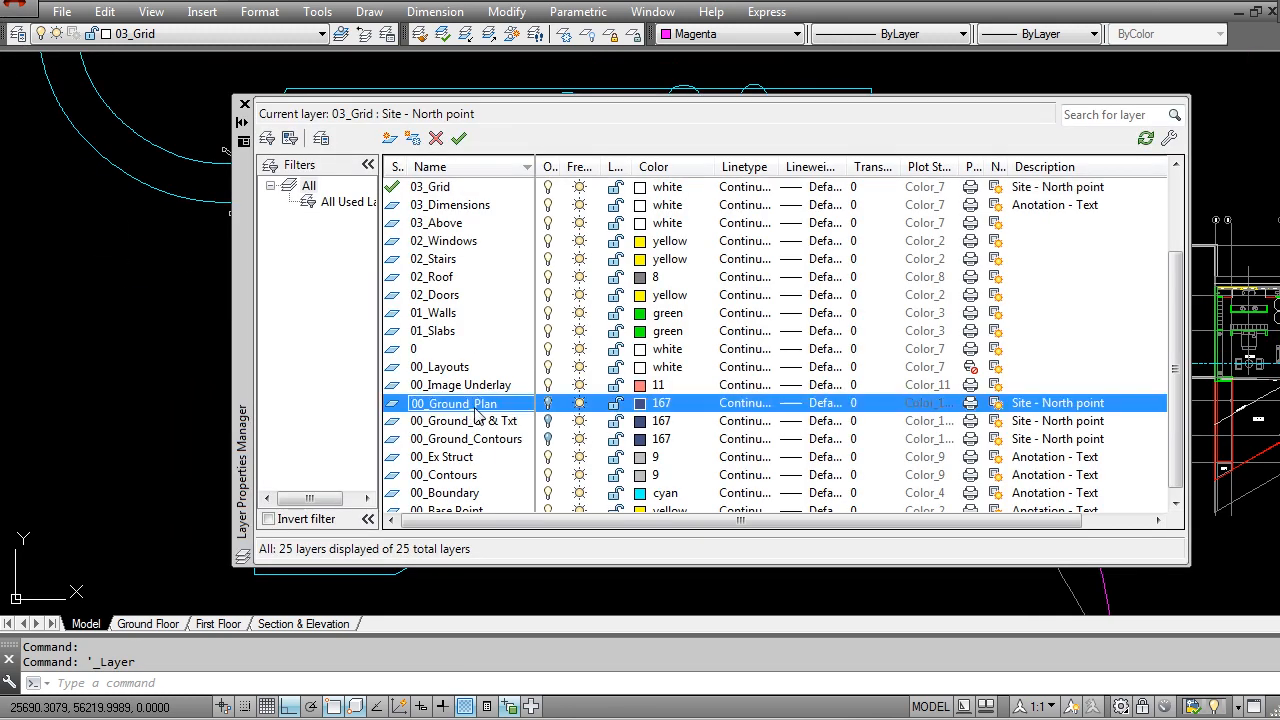
pyautogui.click(467, 411)
pyautogui.moveTo(471, 407); pyautogui.dragTo(420, 408)
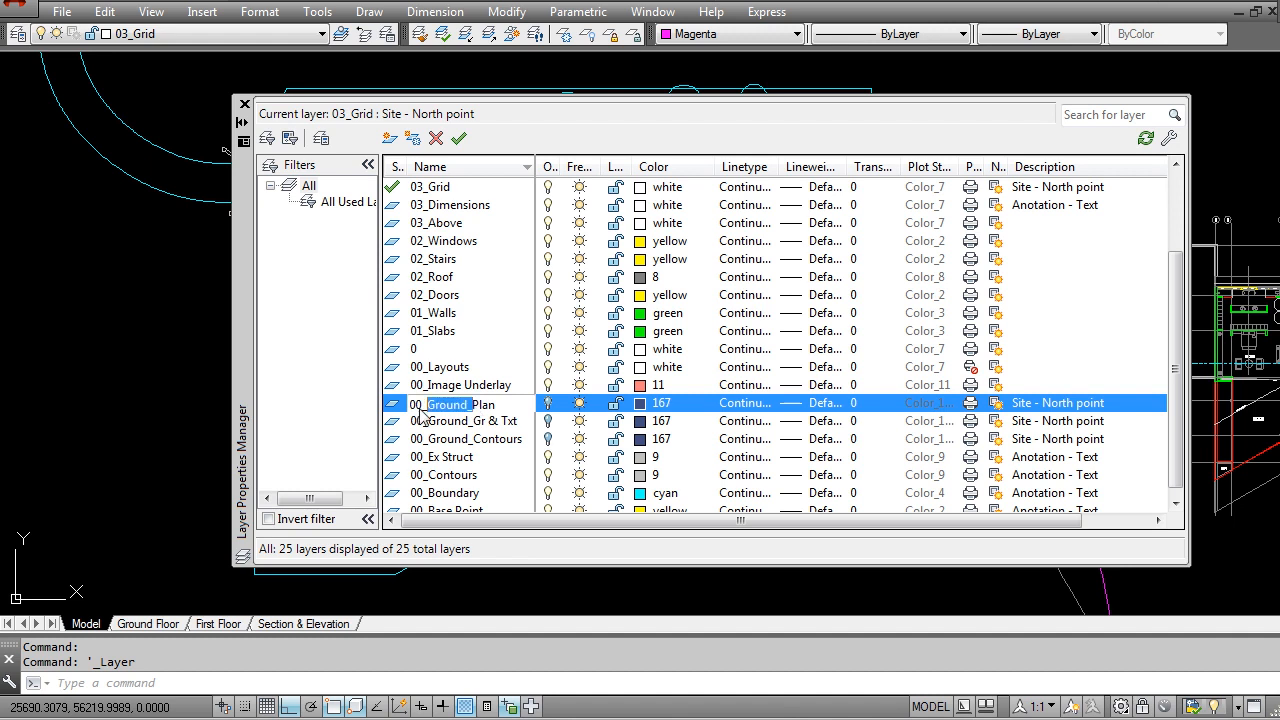
pyautogui.click(389, 138)
pyautogui.write('00_Ground_')
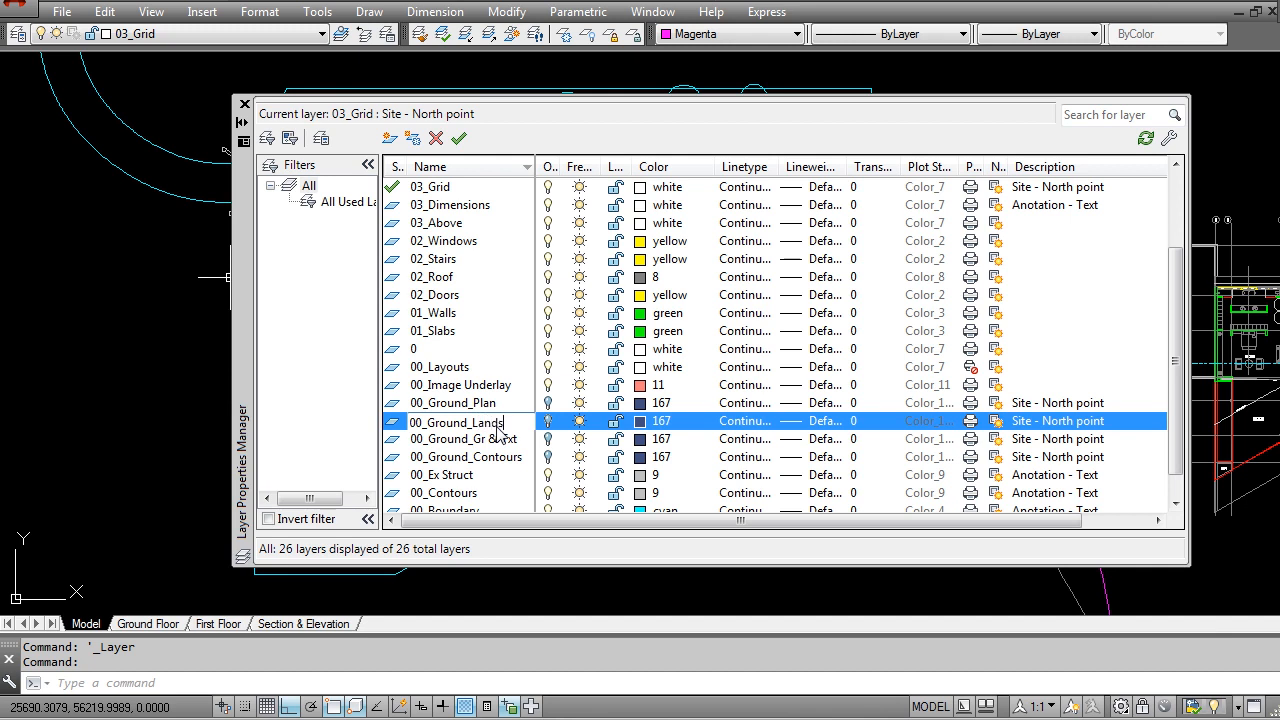
# Step: Create another ground layer named 00_Ground_Furn with the same settings, then close the layer manager
pyautogui.click(389, 138)
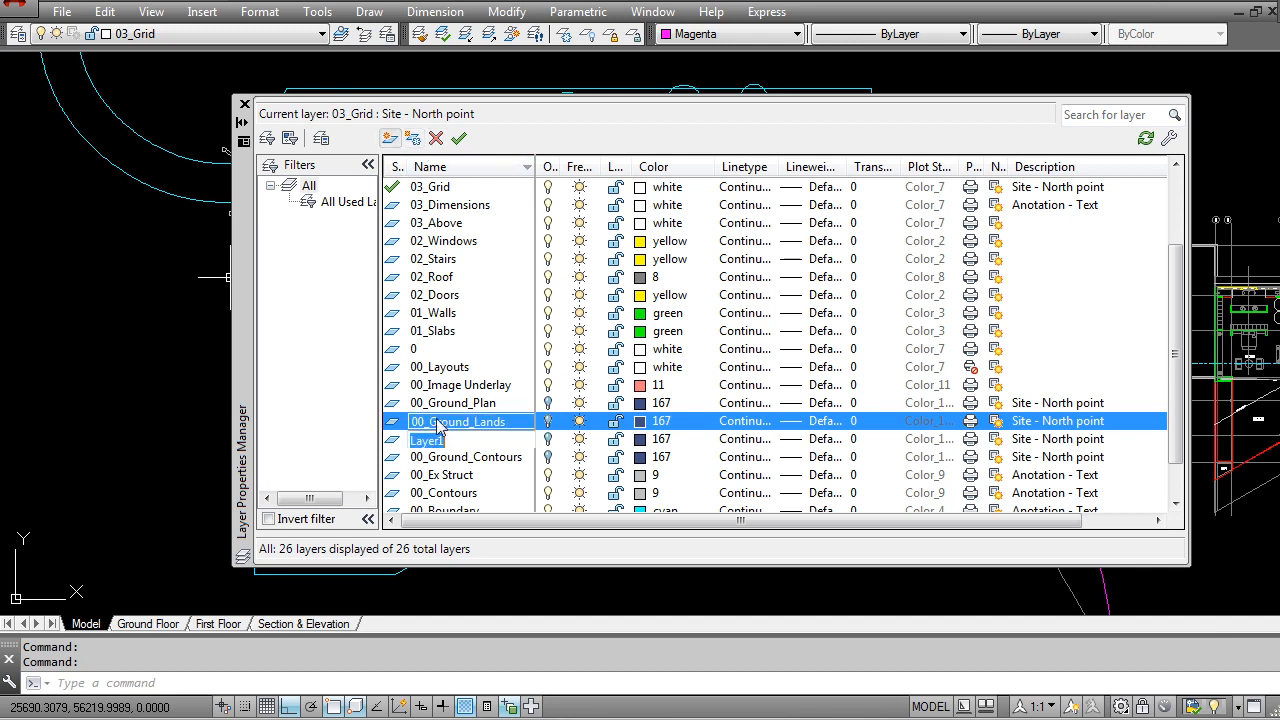
pyautogui.write('00_Ground_')
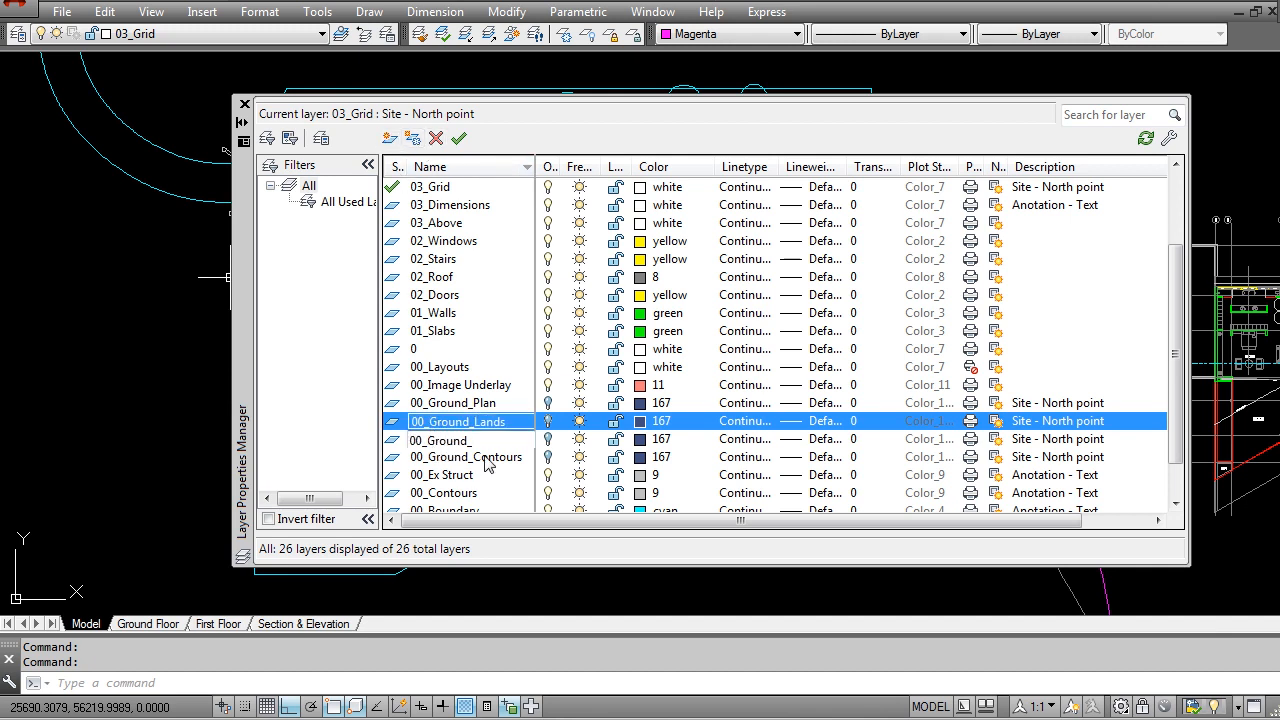
pyautogui.click(467, 440)
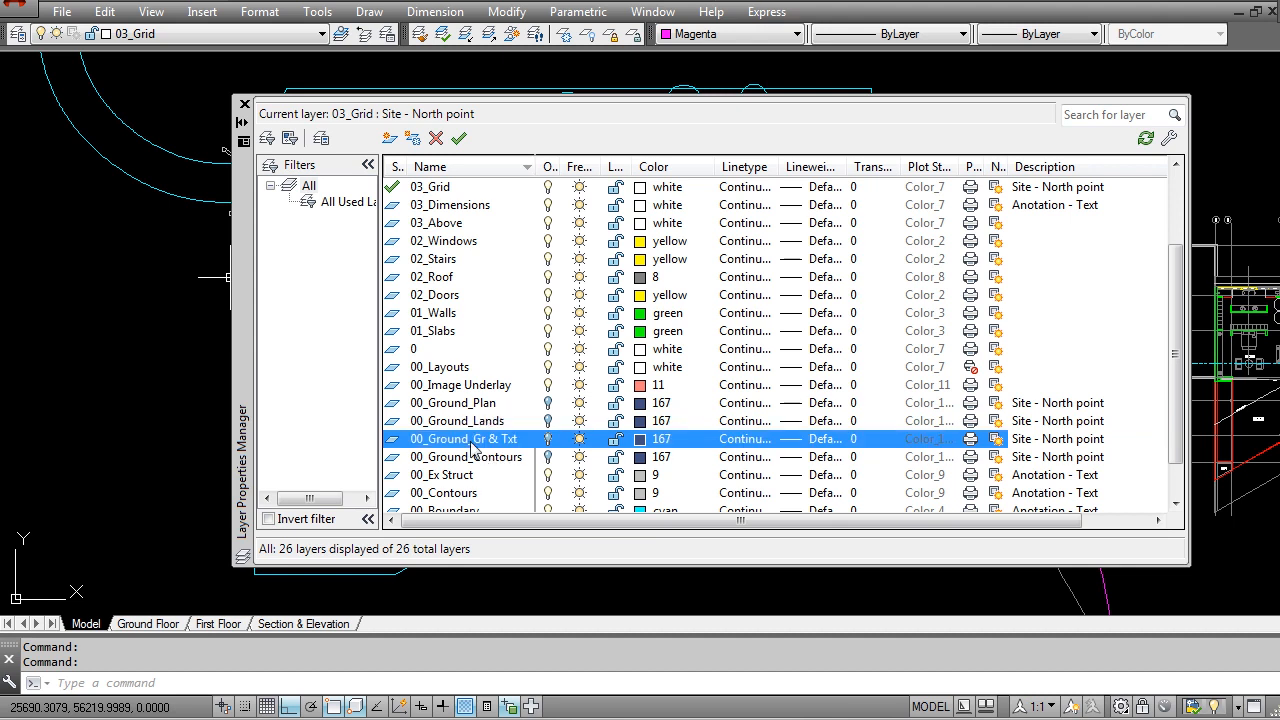
pyautogui.click(489, 456)
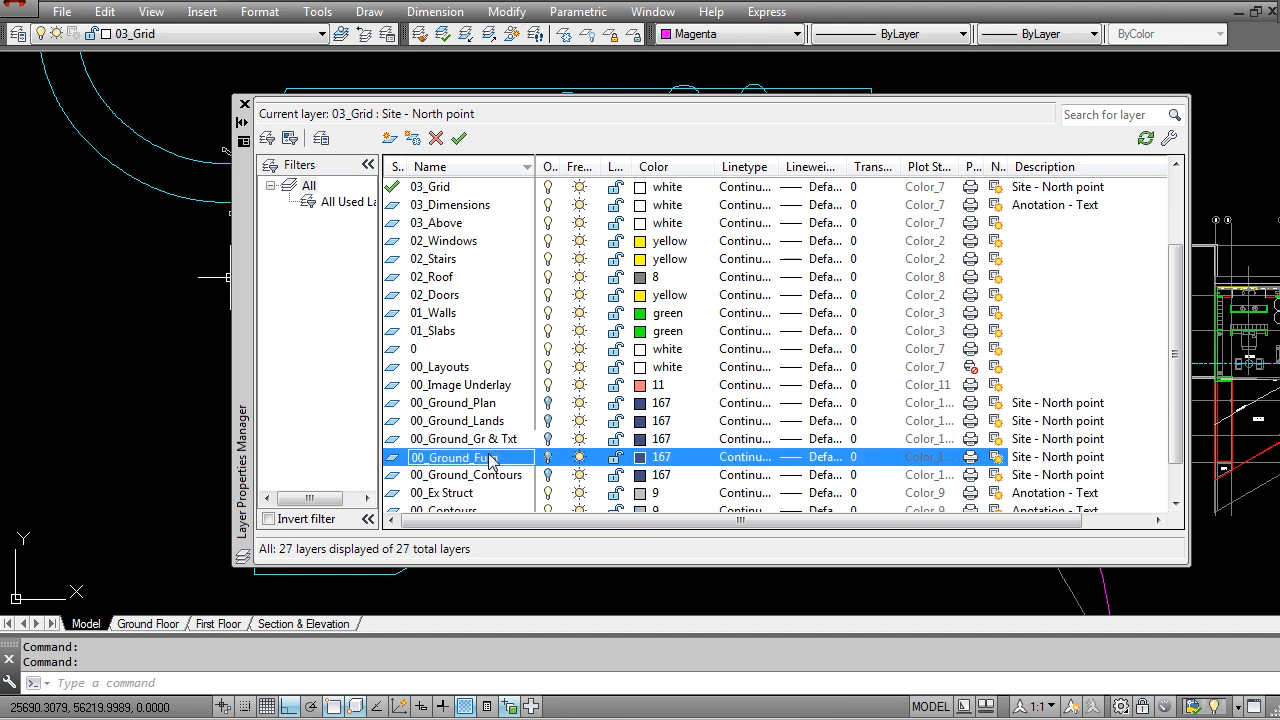
pyautogui.click(549, 457)
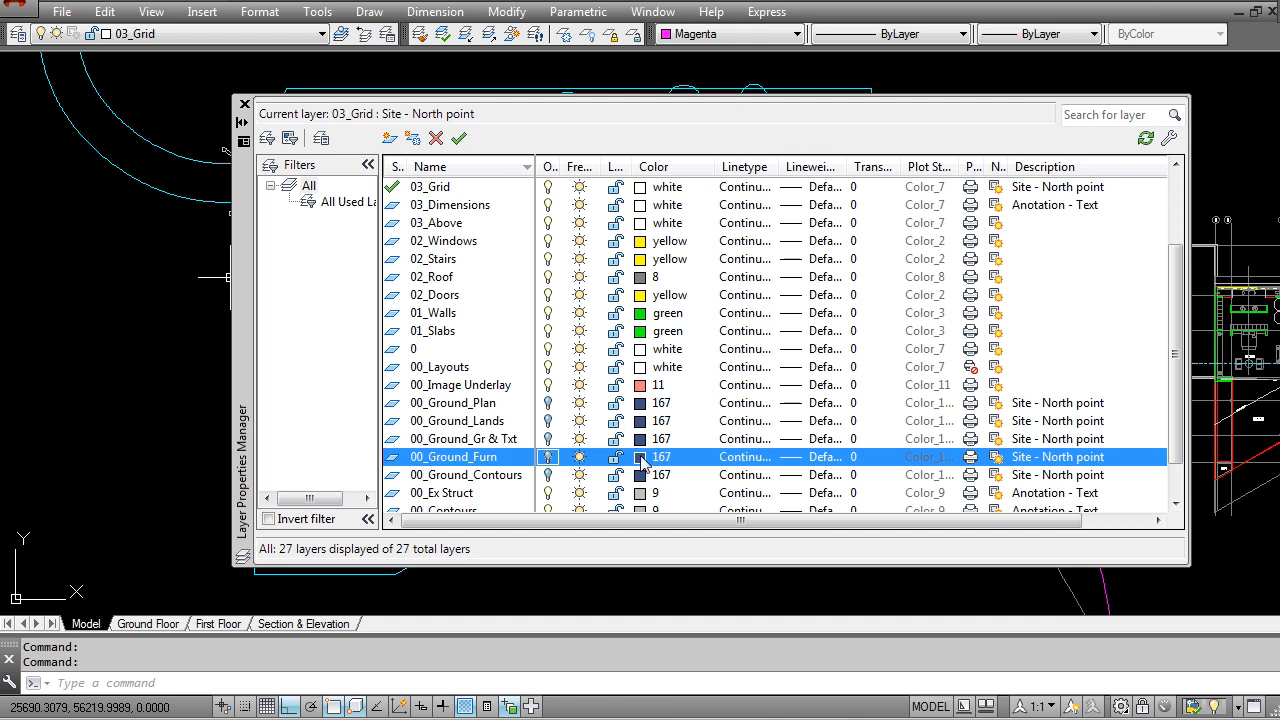
pyautogui.click(489, 436)
pyautogui.click(475, 458)
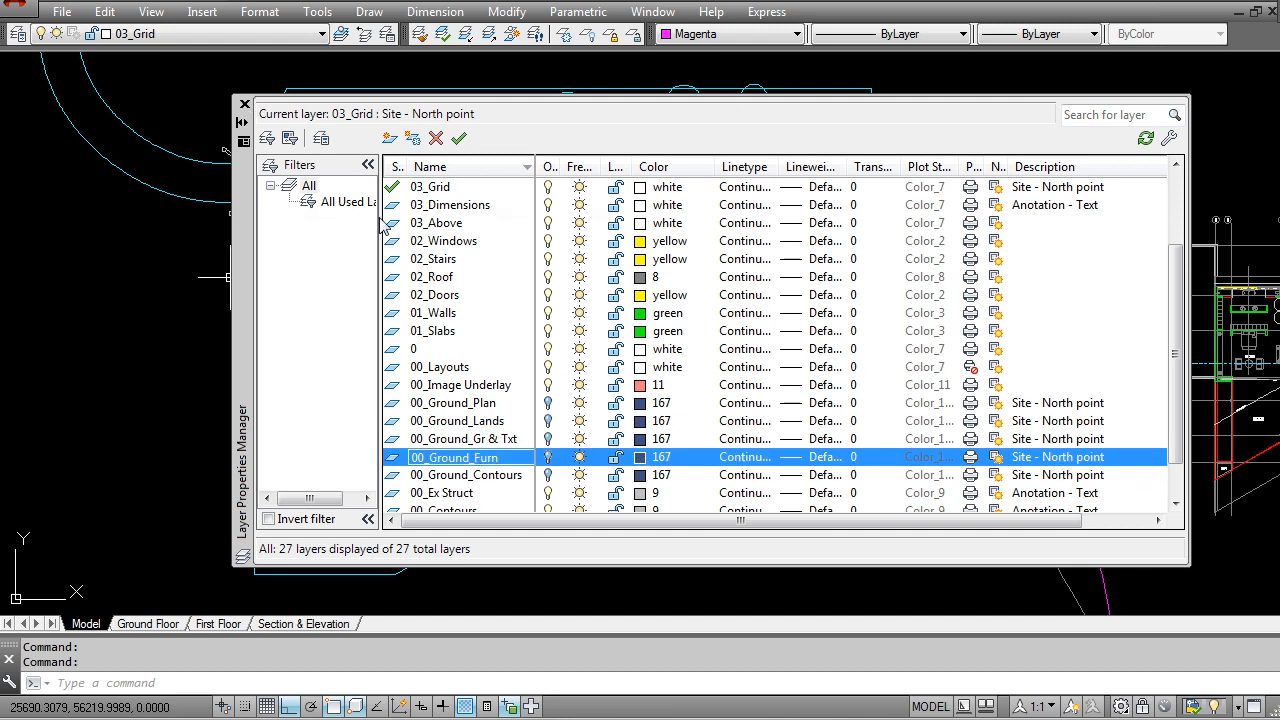
pyautogui.click(244, 104)
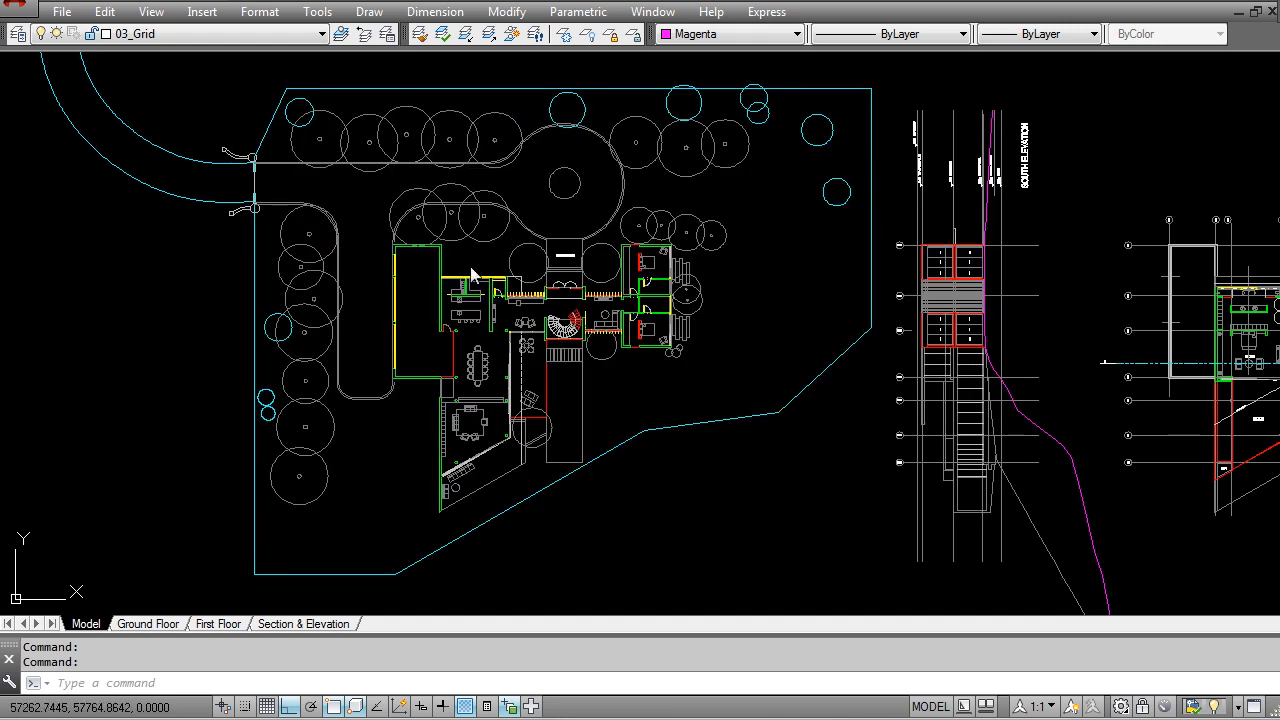
# Step: Isolate the layers of the ground floor site's trees, driveway, boundary, gate and small shrubs
pyautogui.scroll(1, 571, 291)
pyautogui.click(489, 34)
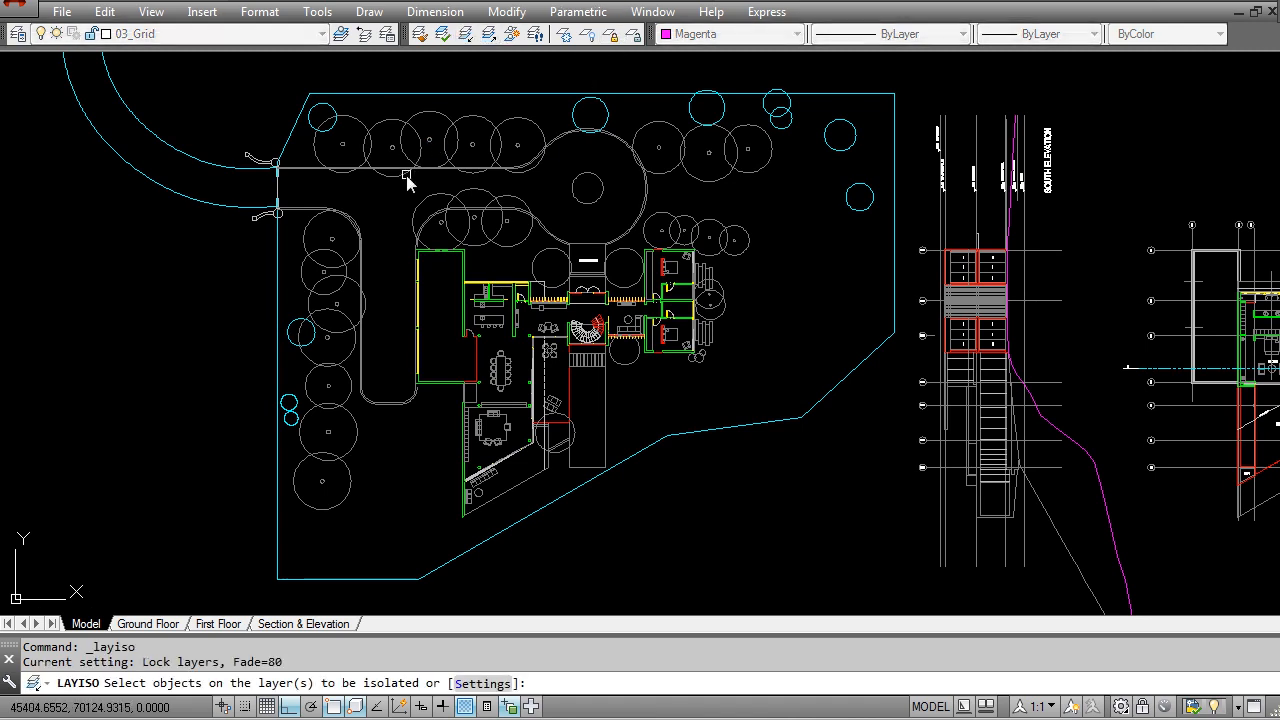
pyautogui.click(416, 169)
pyautogui.click(360, 168)
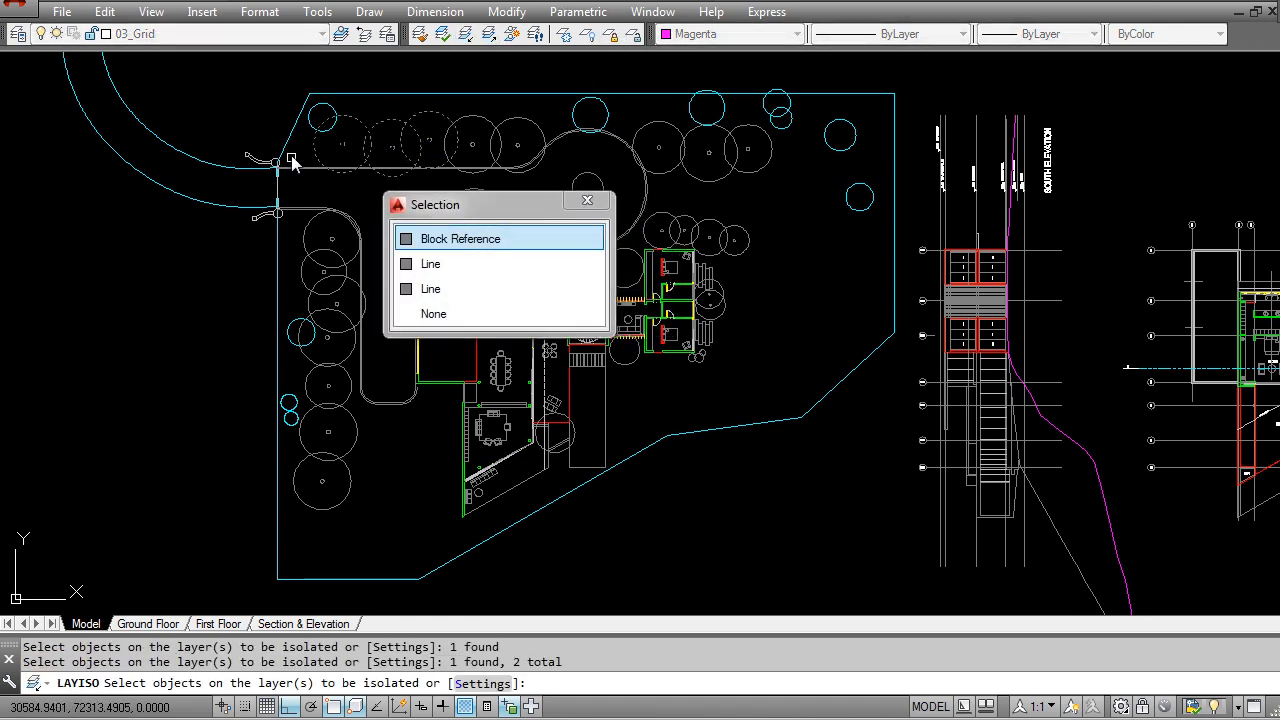
pyautogui.click(285, 147)
pyautogui.click(291, 186)
pyautogui.click(258, 202)
pyautogui.click(363, 452)
pyautogui.click(289, 362)
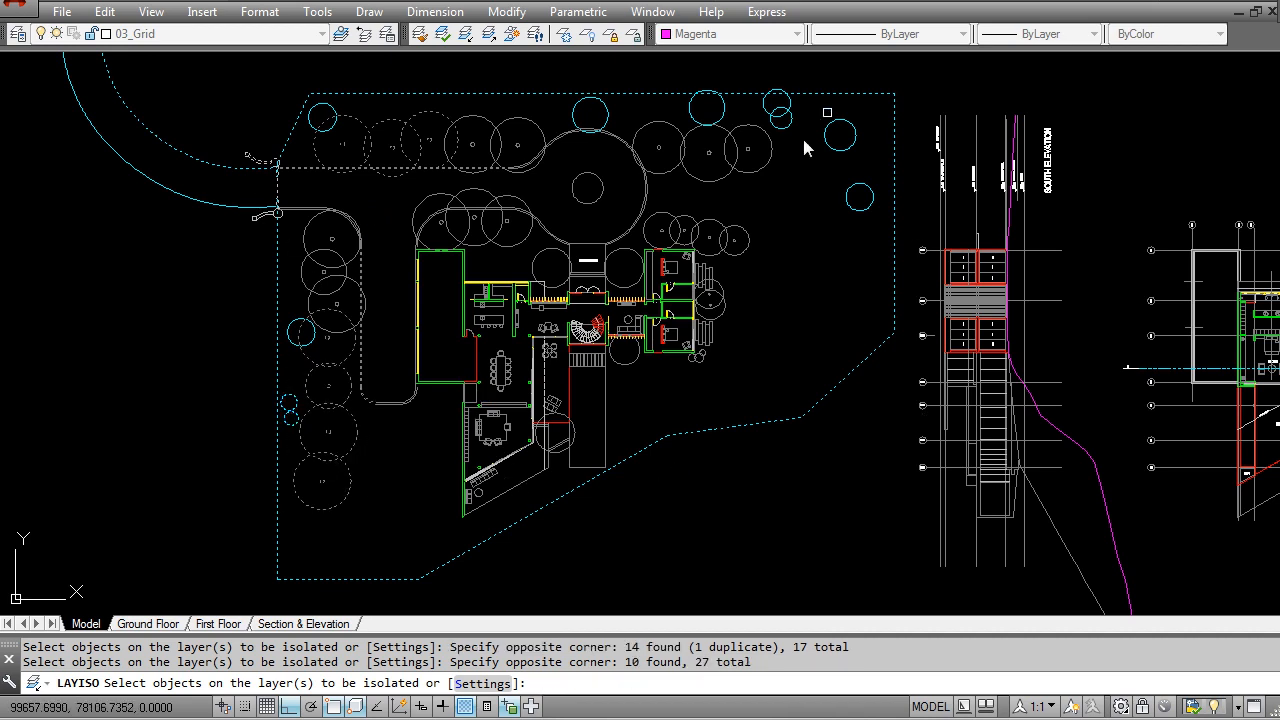
pyautogui.scroll(6, 698, 340)
pyautogui.click(635, 492)
pyautogui.click(590, 437)
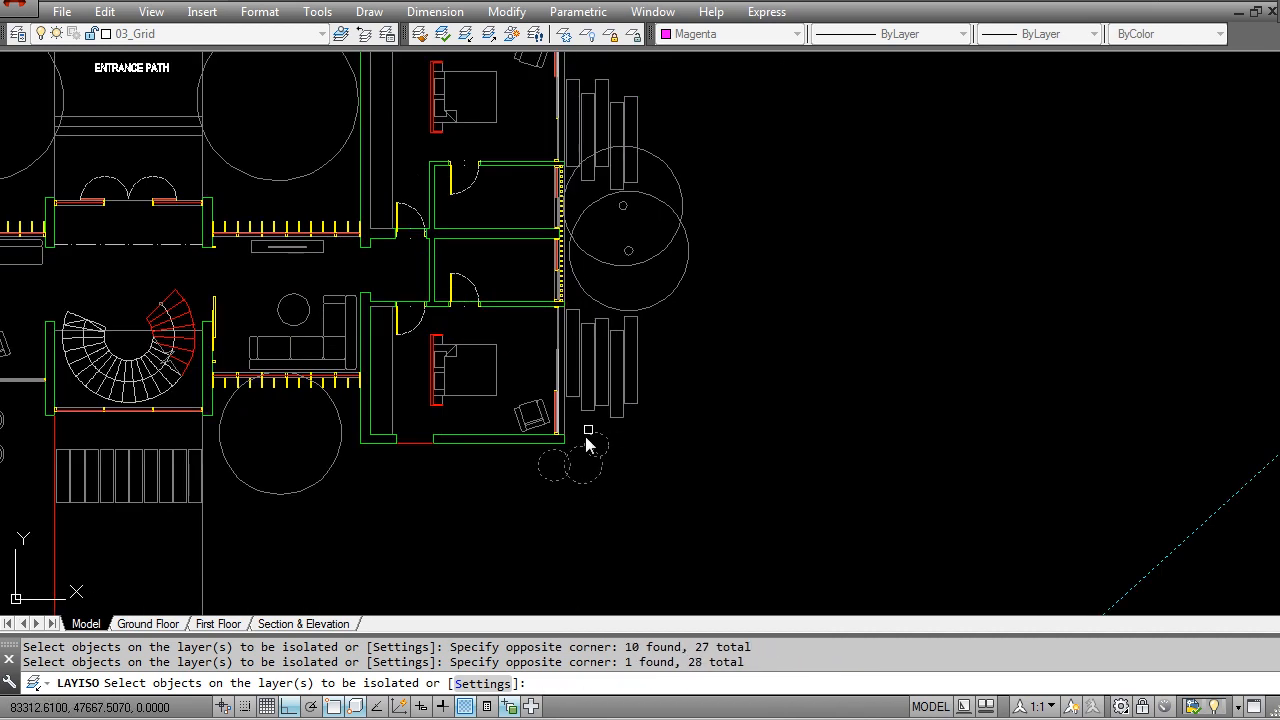
pyautogui.press('Return')
pyautogui.scroll(-6, 628, 445)
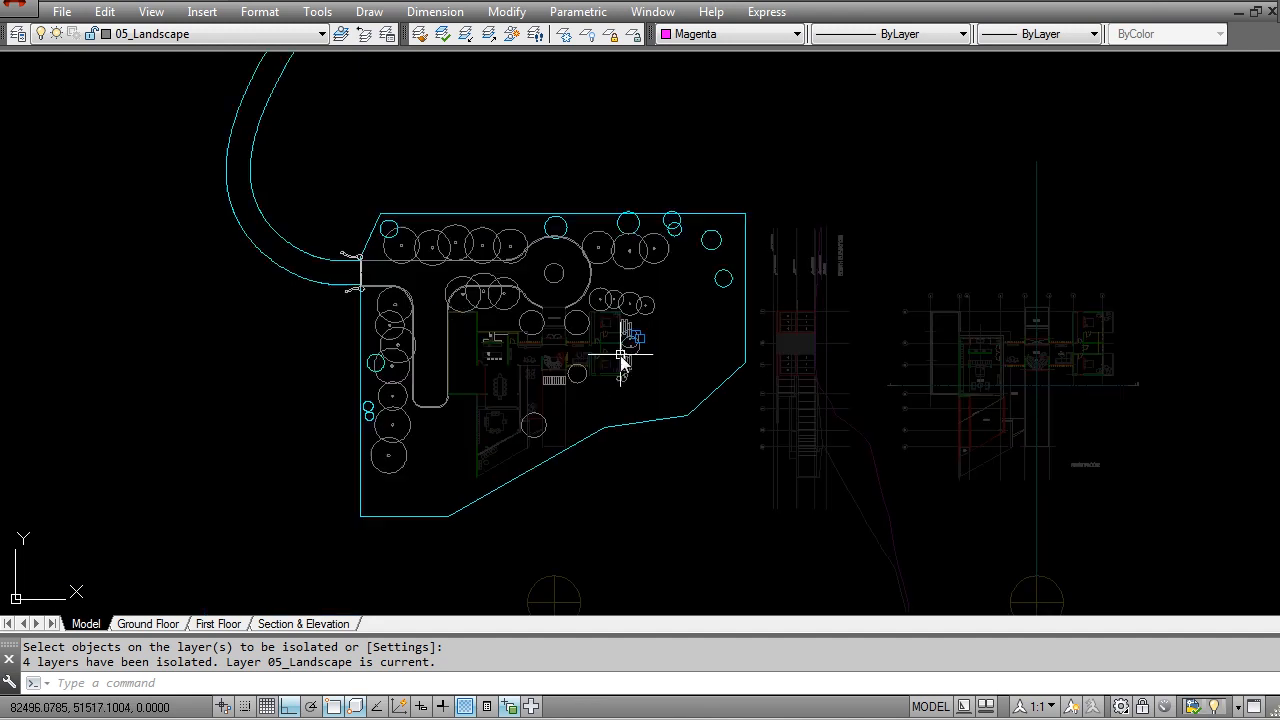
# Step: Move all isolated site objects to the 00_Ground_Lands layer, and restore the other layers
pyautogui.click(755, 556)
pyautogui.click(209, 126)
pyautogui.click(187, 32)
pyautogui.click(185, 181)
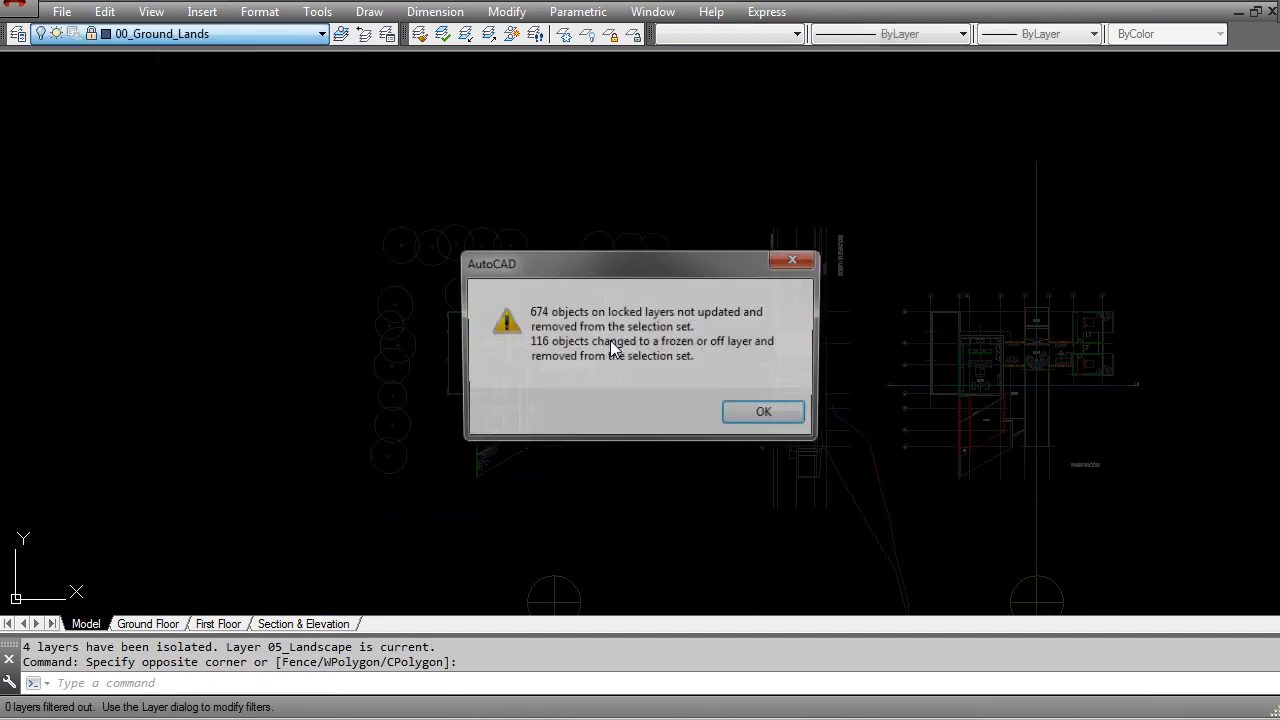
pyautogui.click(748, 415)
pyautogui.click(511, 34)
pyautogui.scroll(3, 523, 316)
pyautogui.press('Escape')
pyautogui.click(418, 222)
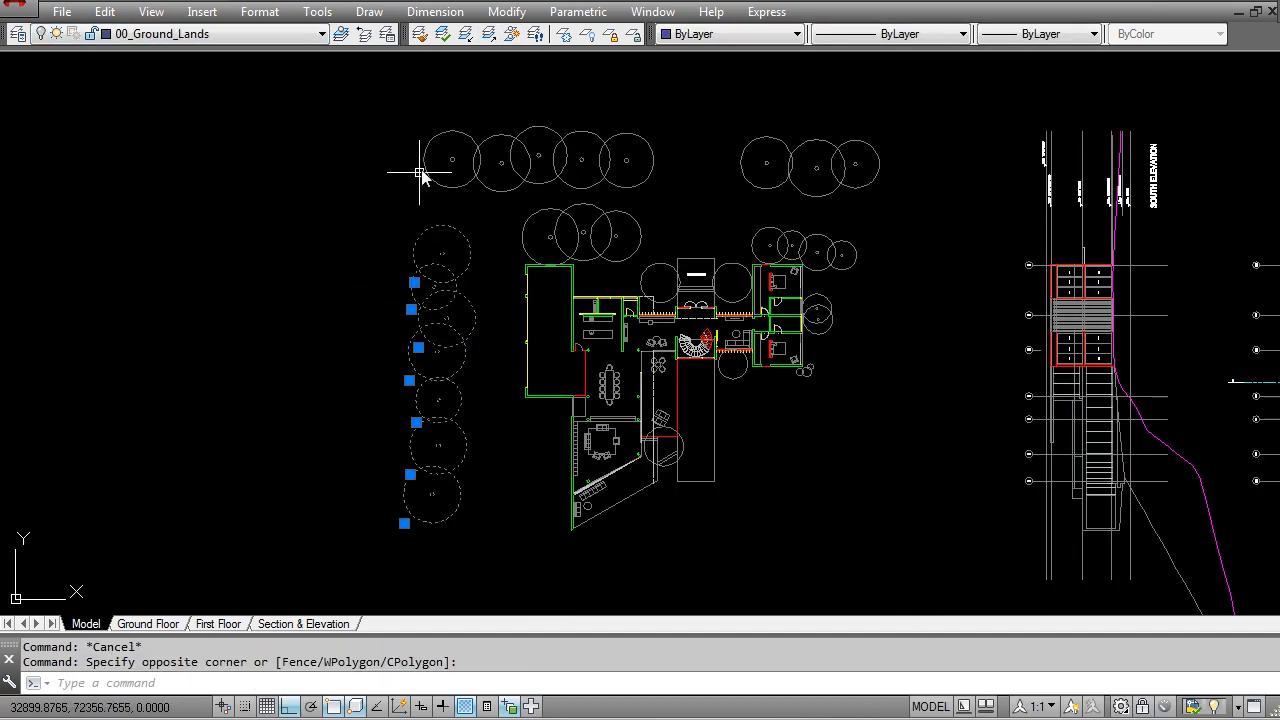
pyautogui.moveTo(538, 164); pyautogui.dragTo(449, 232, button='middle')
pyautogui.click(791, 306)
pyautogui.click(352, 190)
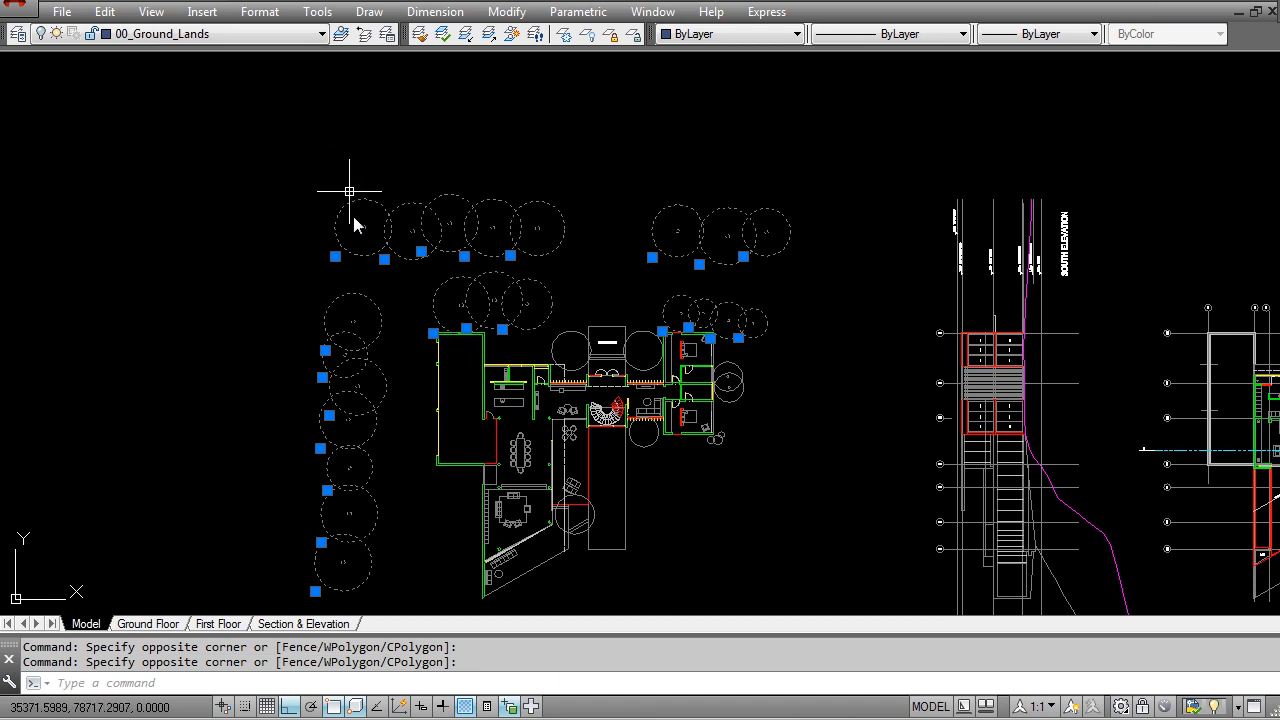
pyautogui.moveTo(466, 318); pyautogui.dragTo(474, 192, button='middle')
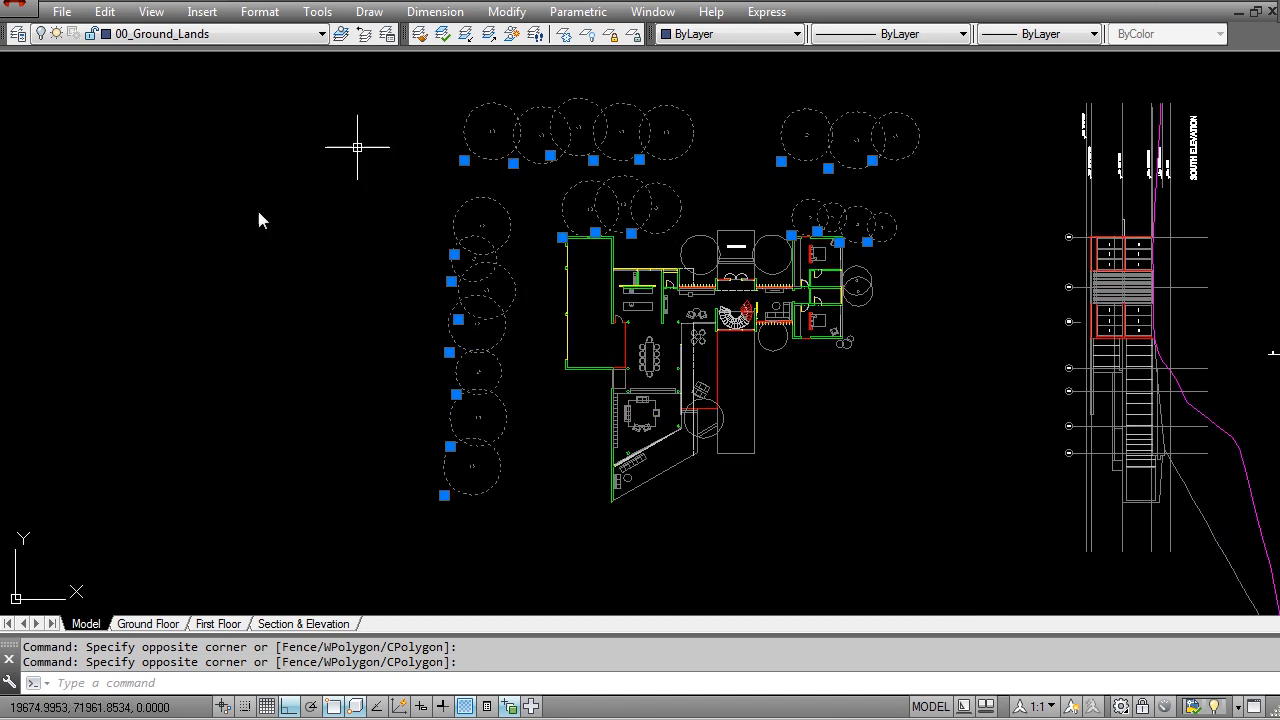
pyautogui.scroll(2, 572, 395)
pyautogui.press('Escape')
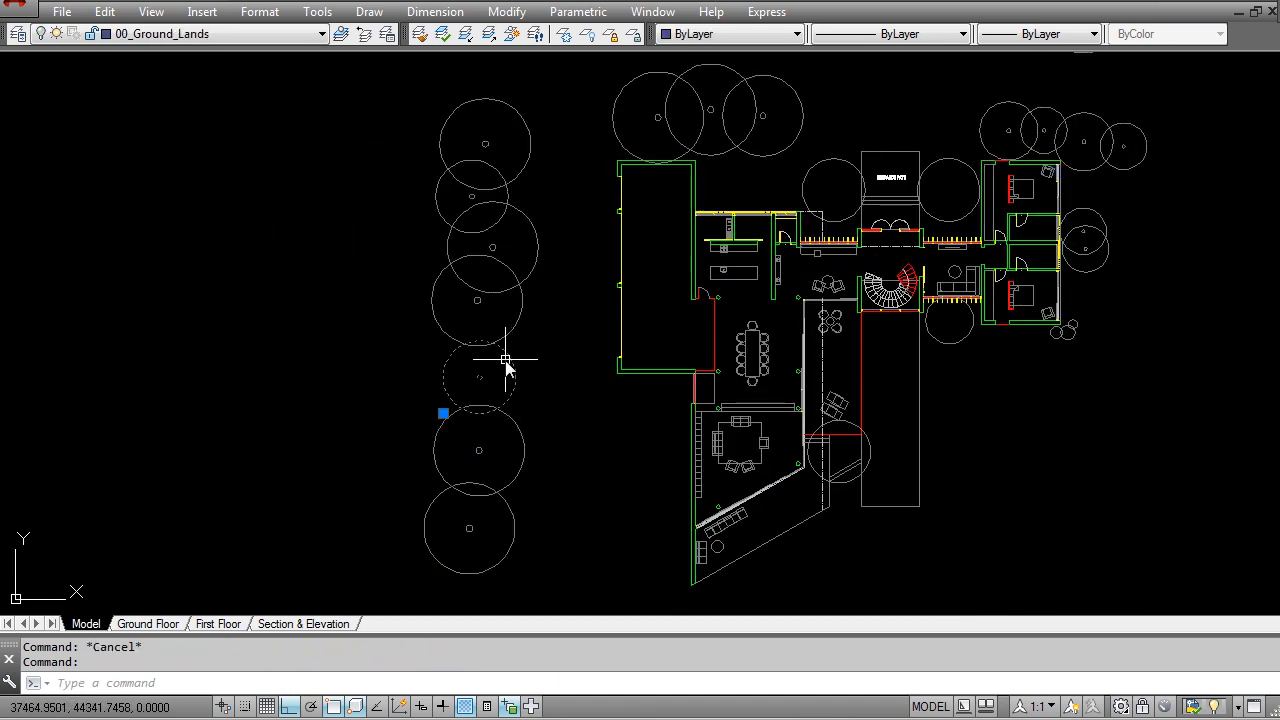
pyautogui.doubleClick(505, 365)
pyautogui.press('Escape')
pyautogui.scroll(-3, 600, 423)
pyautogui.scroll(5, 580, 380)
pyautogui.press('Escape')
pyautogui.scroll(-2, 530, 385)
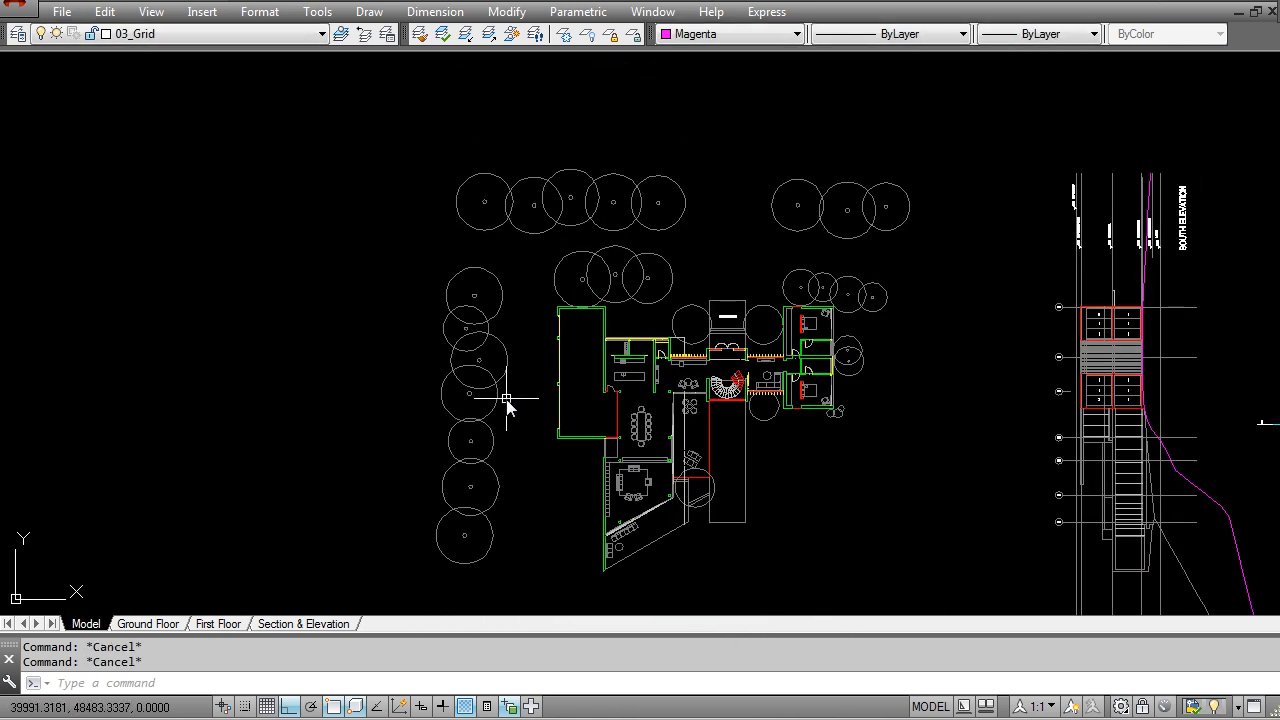
# Step: Explode all the tree blocks and small shrubs around the ground floor plan
pyautogui.moveTo(609, 354); pyautogui.dragTo(594, 338, button='middle')
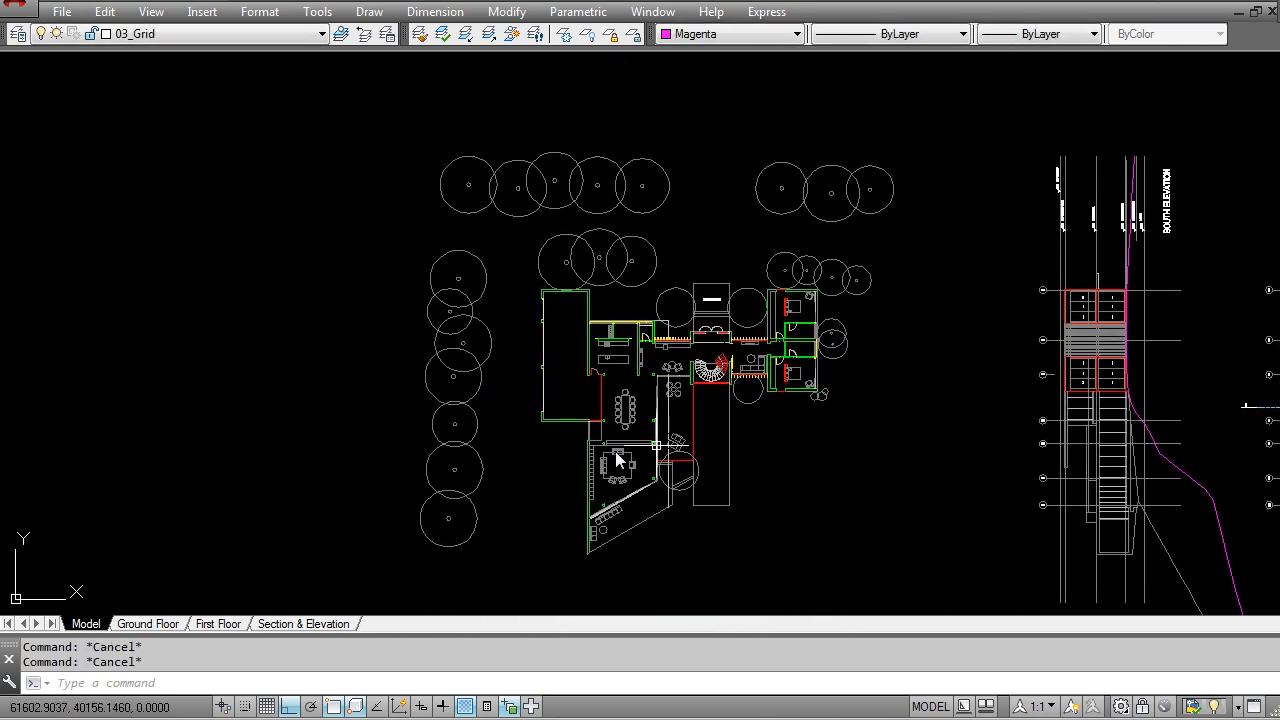
pyautogui.moveTo(695, 425); pyautogui.dragTo(722, 407, button='middle')
pyautogui.write('x')
pyautogui.press('Return')
pyautogui.click(517, 560)
pyautogui.click(410, 219)
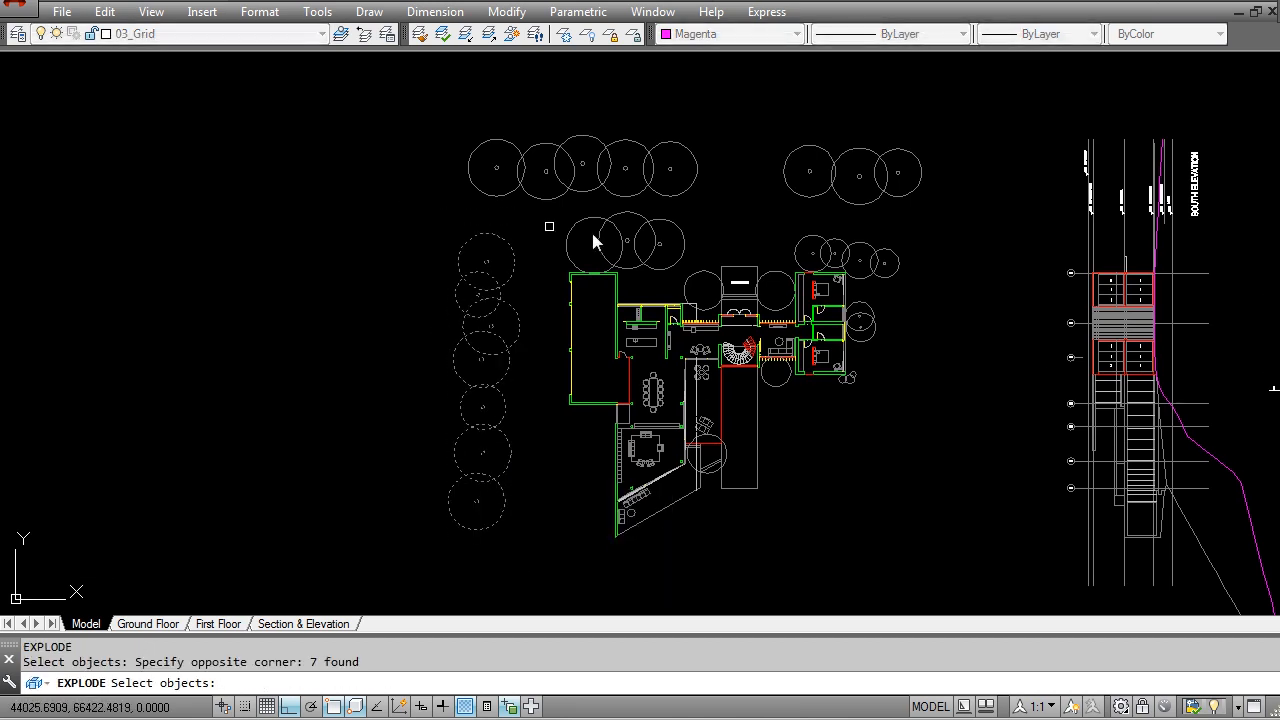
pyautogui.click(703, 255)
pyautogui.click(458, 112)
pyautogui.click(937, 262)
pyautogui.click(789, 143)
pyautogui.click(885, 355)
pyautogui.click(857, 266)
pyautogui.scroll(4, 880, 430)
pyautogui.click(830, 414)
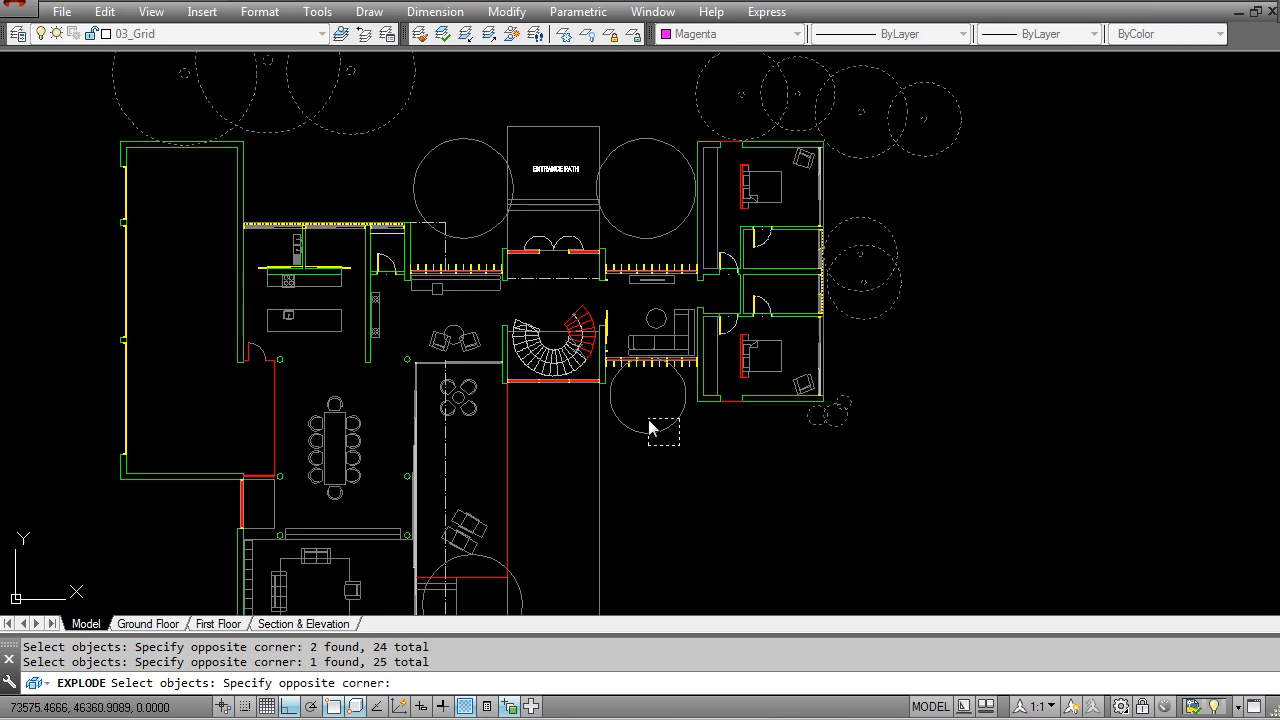
pyautogui.click(612, 143)
pyautogui.click(479, 177)
pyautogui.click(445, 105)
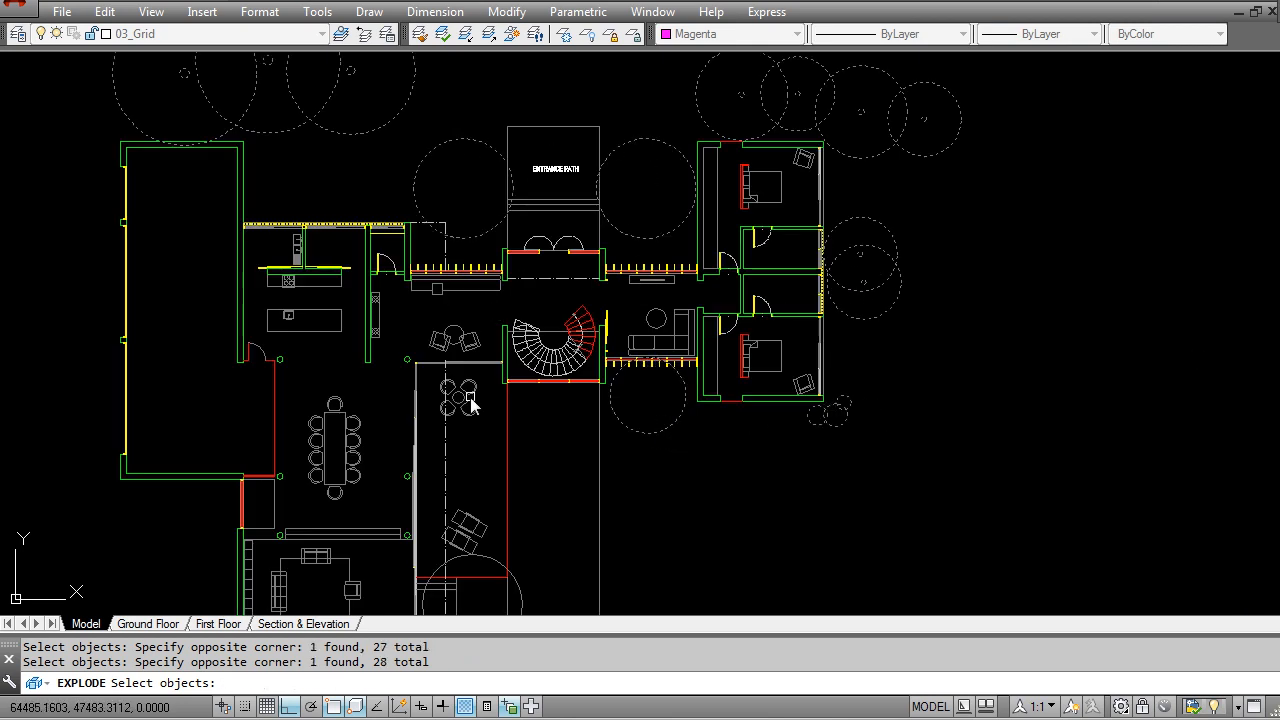
pyautogui.moveTo(466, 394); pyautogui.dragTo(514, 218, button='middle')
pyautogui.scroll(-3, 535, 484)
pyautogui.scroll(-1, 520, 320)
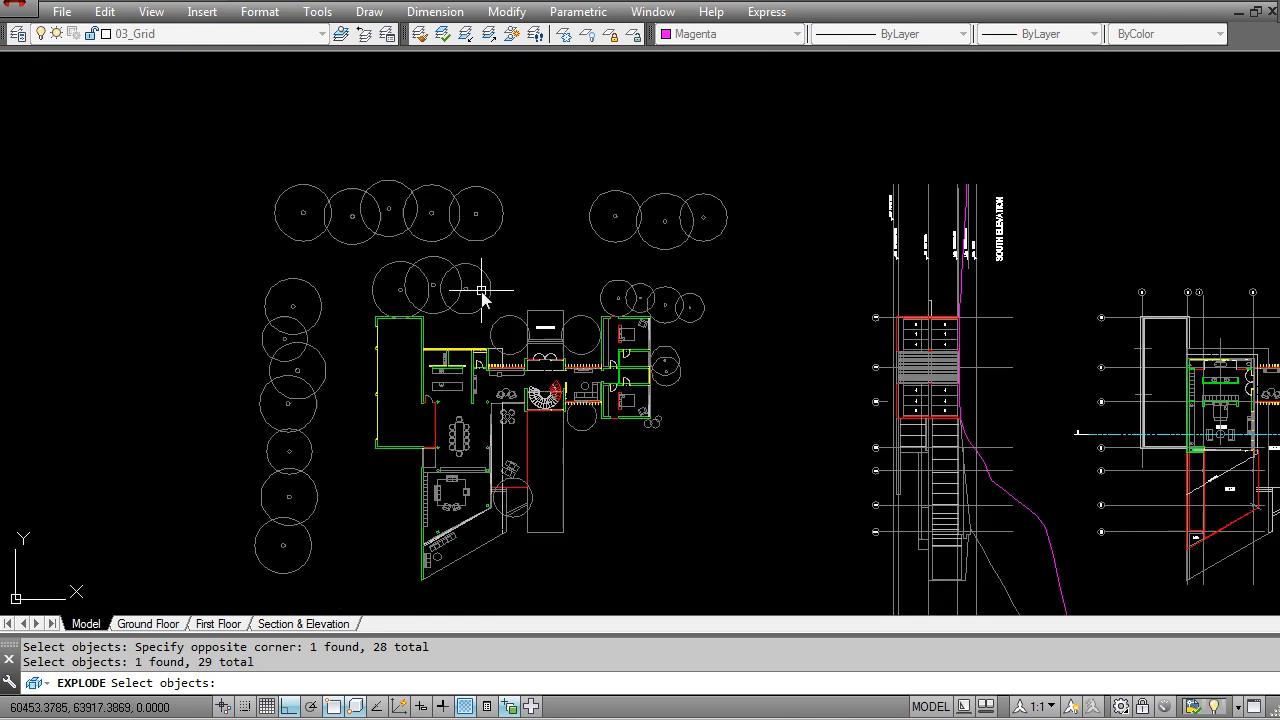
pyautogui.press('Return')
# Step: Isolate the layer of the exploded trees
pyautogui.click(464, 36)
pyautogui.click(469, 187)
pyautogui.press('Return')
pyautogui.scroll(-2, 475, 250)
# Step: Move the ground floor plan's exploded trees to the 00_Ground_Lands layer, and restore the isolated layers
pyautogui.click(666, 491)
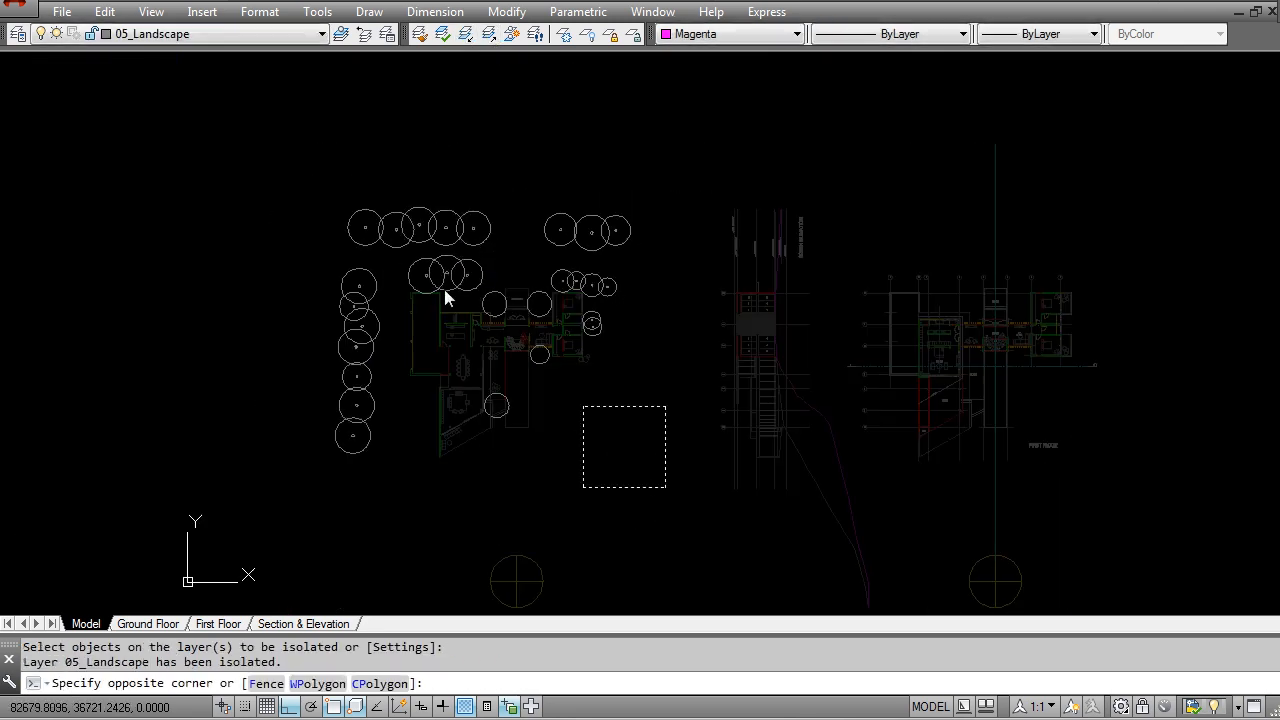
pyautogui.click(254, 174)
pyautogui.click(190, 36)
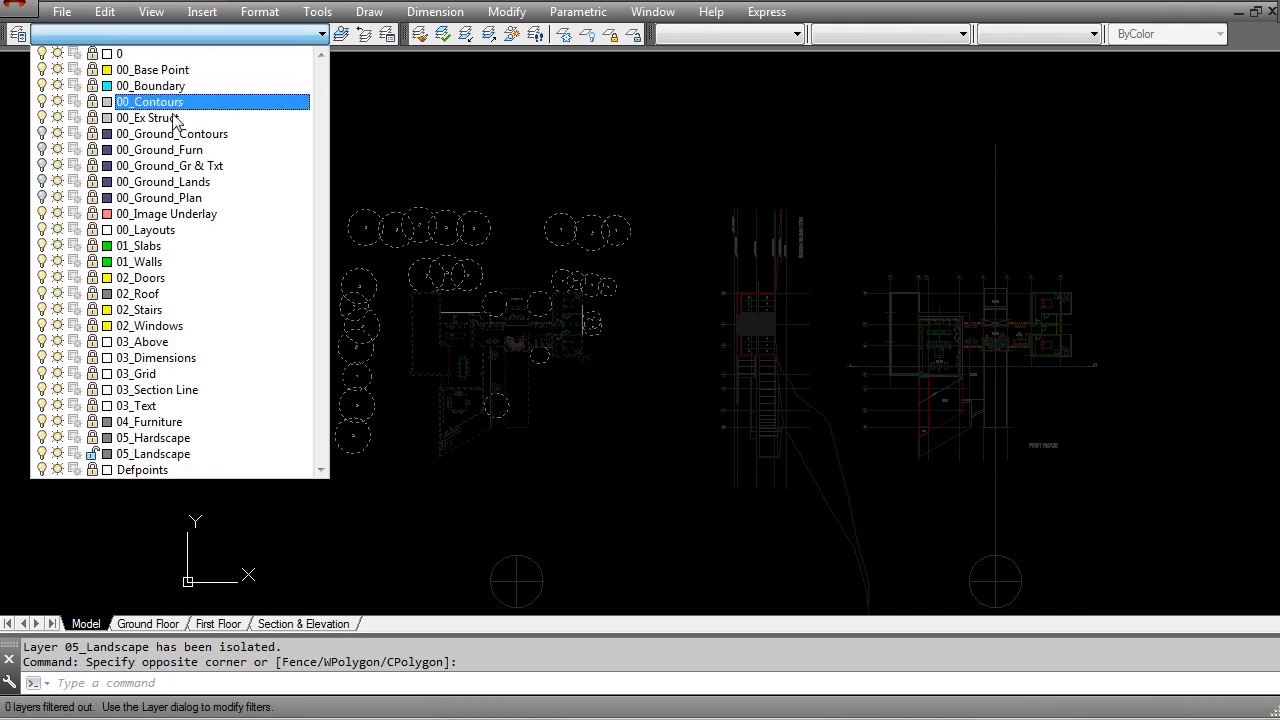
pyautogui.click(200, 181)
pyautogui.press('Return')
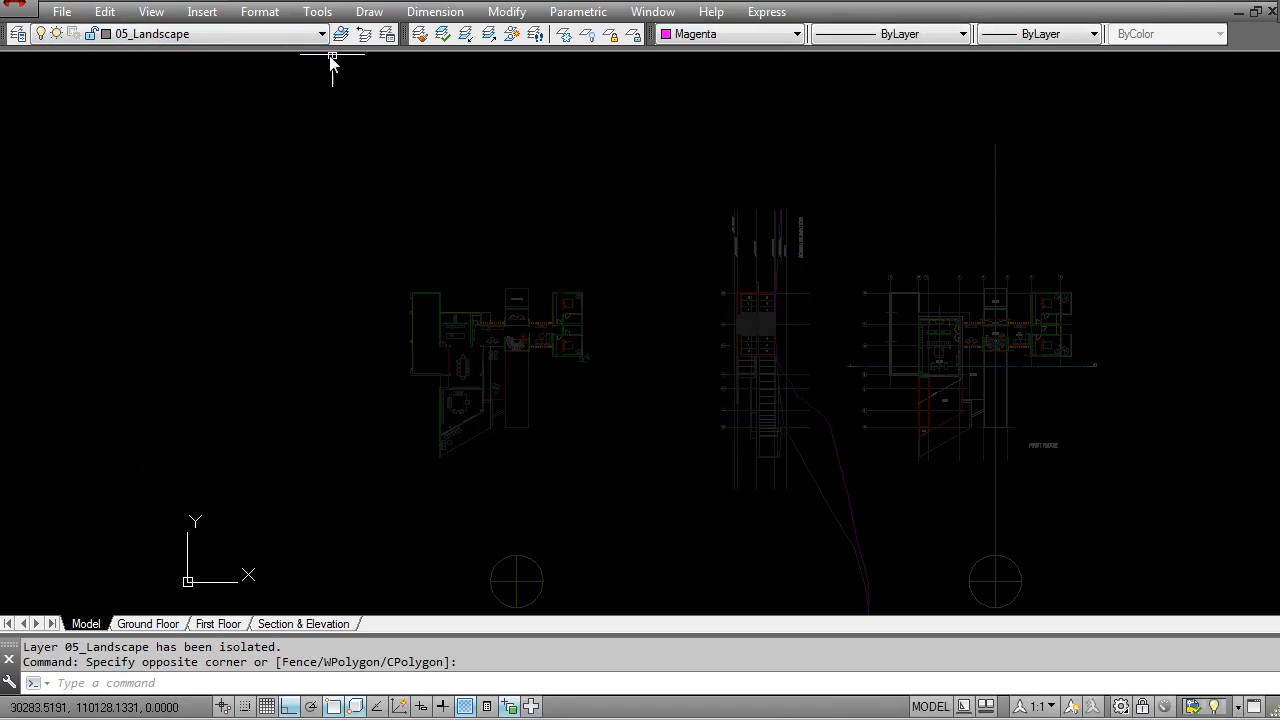
pyautogui.click(511, 33)
pyautogui.scroll(3, 455, 180)
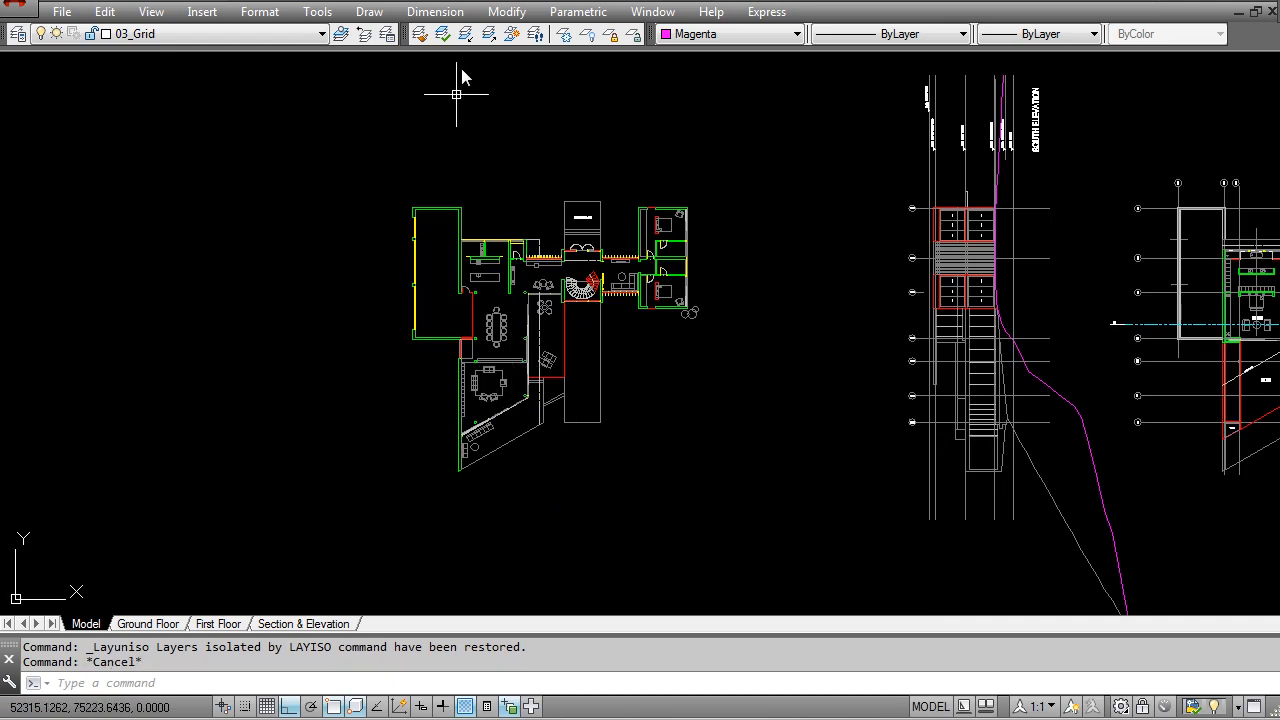
# Step: Isolate the furniture layer by picking the dining set, and inspect the ground floor furniture
pyautogui.click(466, 34)
pyautogui.click(498, 325)
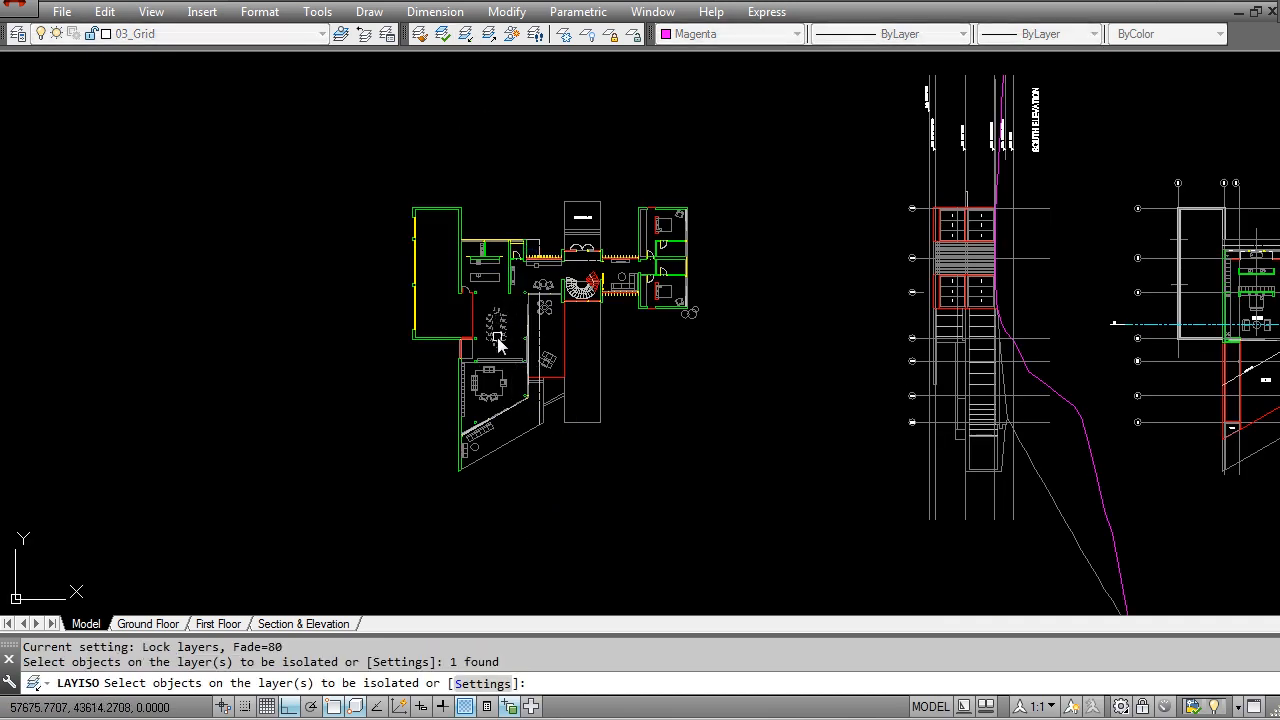
pyautogui.press('Return')
pyautogui.scroll(4, 510, 280)
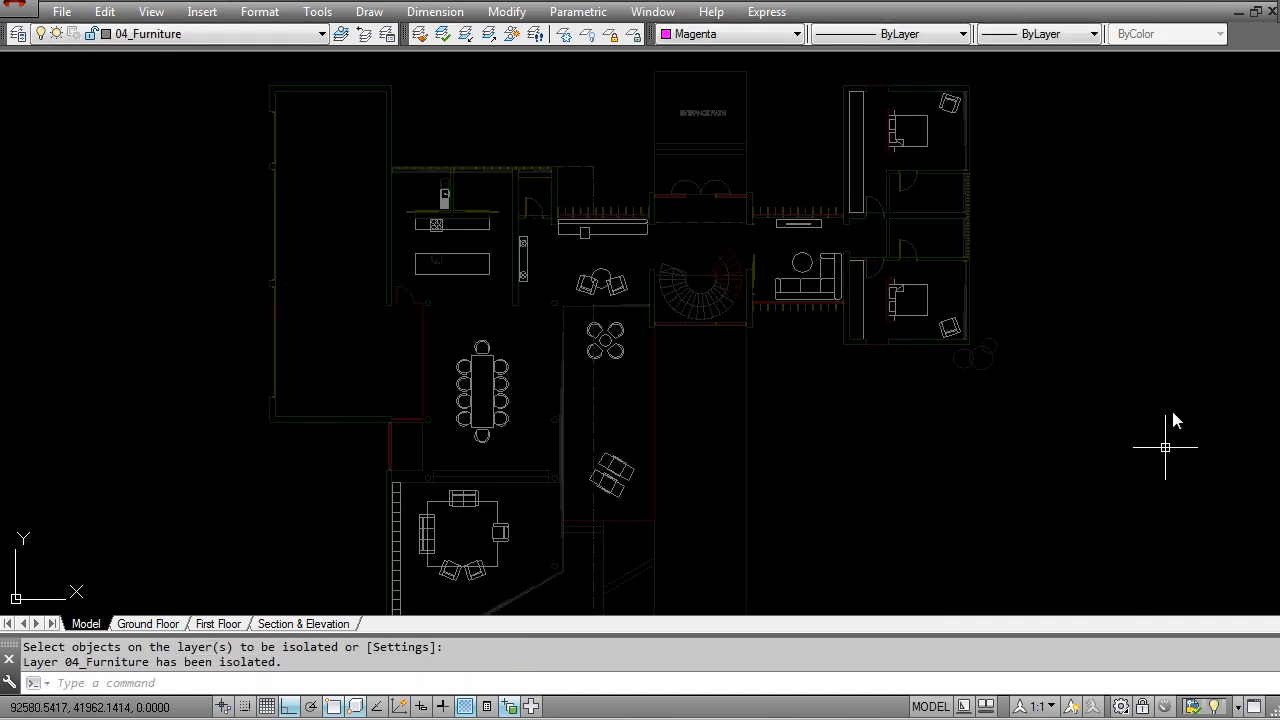
pyautogui.scroll(4, 474, 200)
pyautogui.scroll(-4, 485, 225)
pyautogui.scroll(-5, 485, 225)
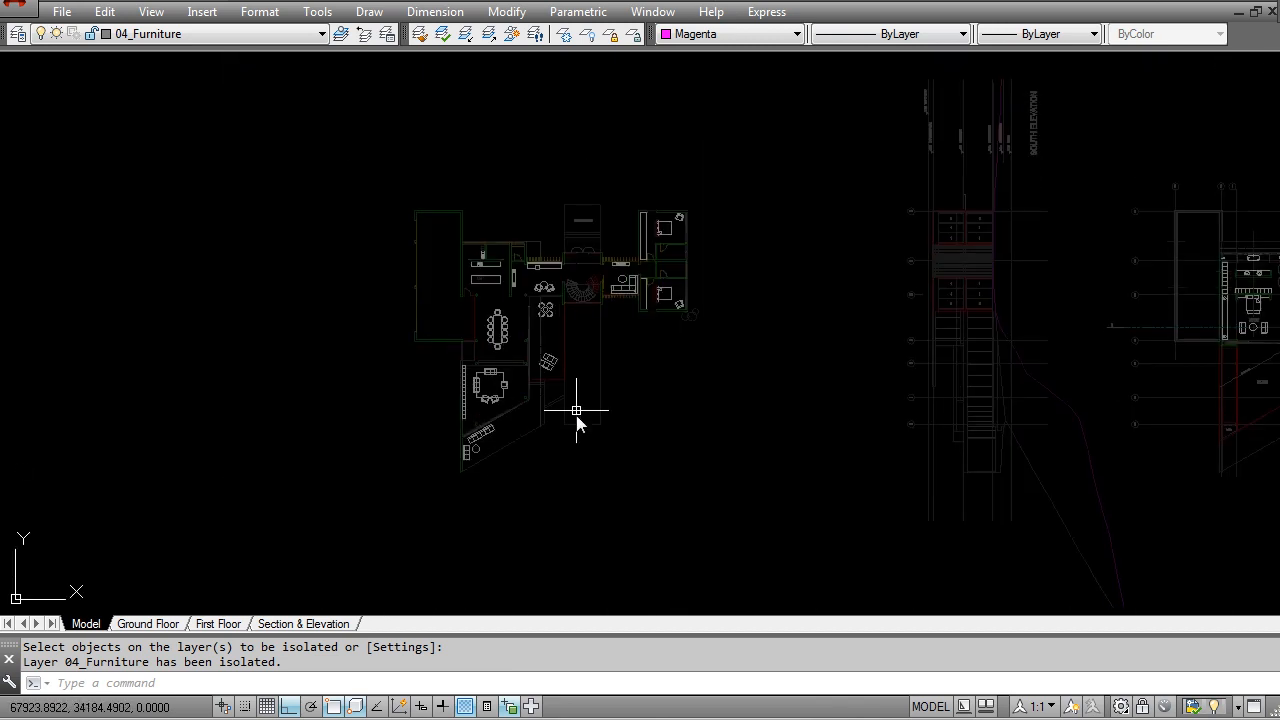
# Step: Explode the isolated furniture blocks across the ground floor plan
pyautogui.press('Return')
pyautogui.click(771, 496)
pyautogui.click(380, 163)
pyautogui.press('Return')
pyautogui.press('Escape')
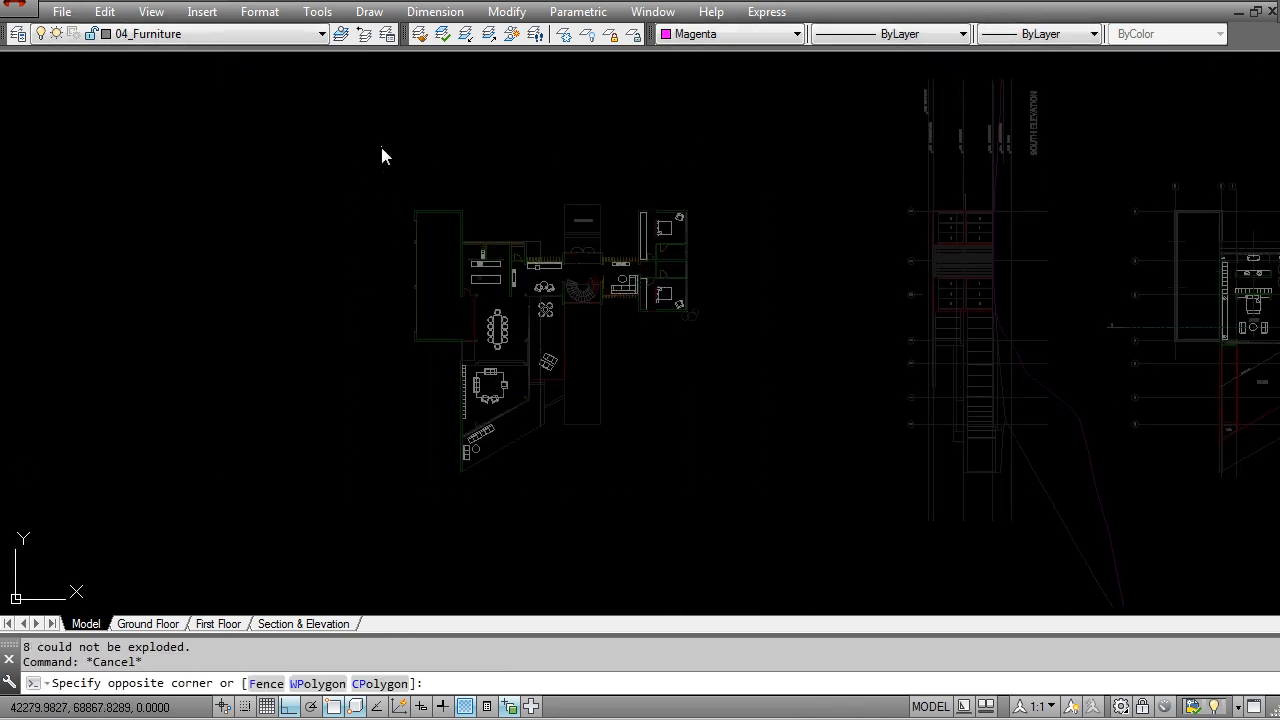
# Step: Assign the ground floor furniture to the 00_Ground_Lands layer, and undo that layer change
pyautogui.click(388, 156)
pyautogui.click(826, 518)
pyautogui.click(156, 36)
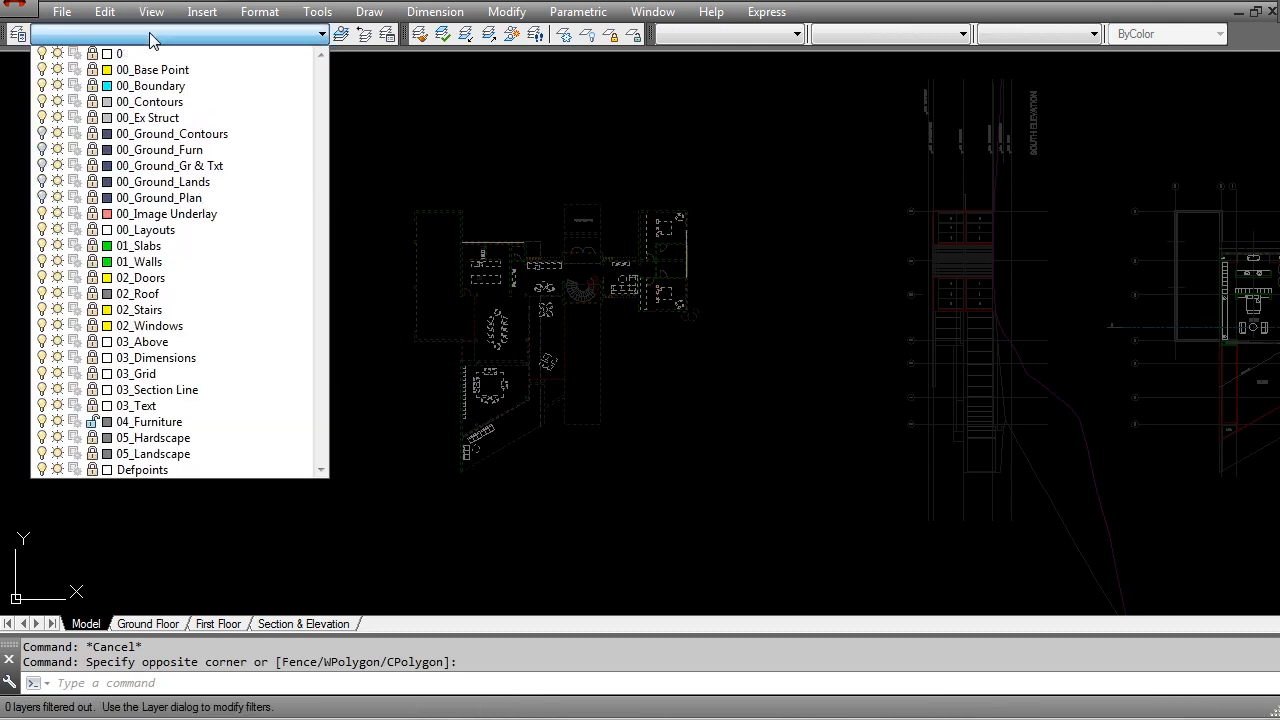
pyautogui.click(165, 181)
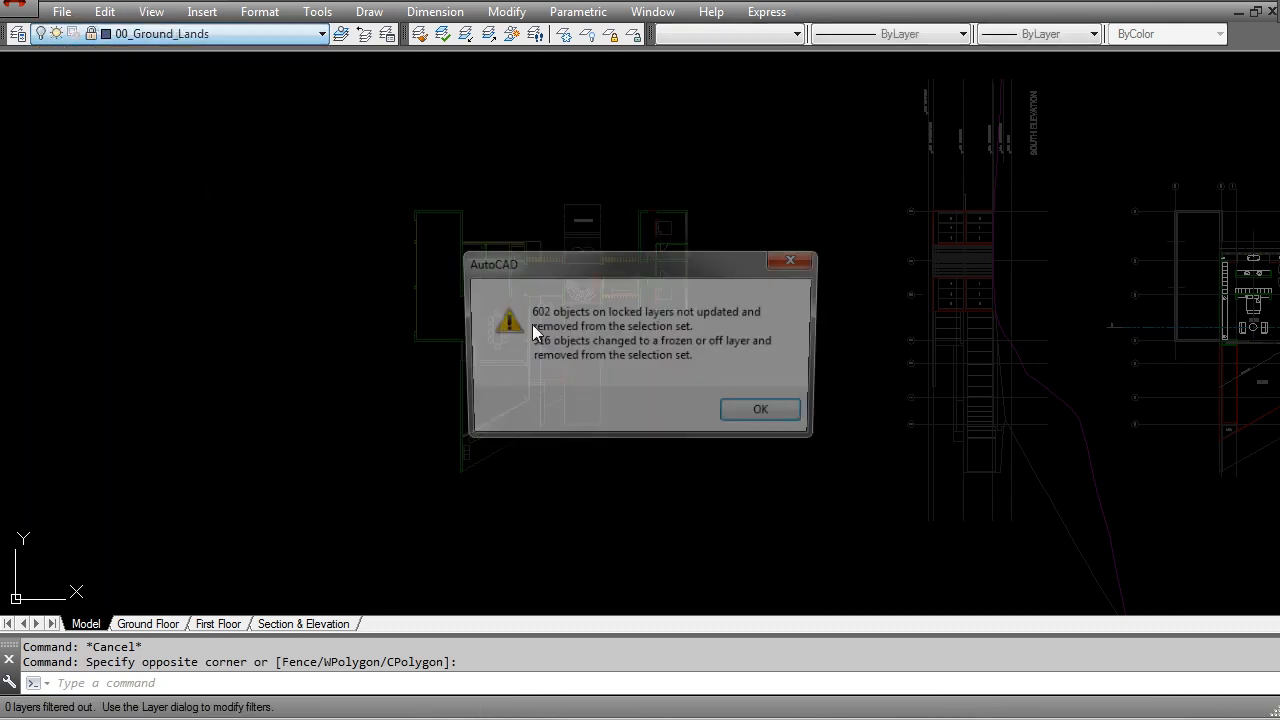
pyautogui.click(768, 414)
pyautogui.hotkey('ctrl', 'z')
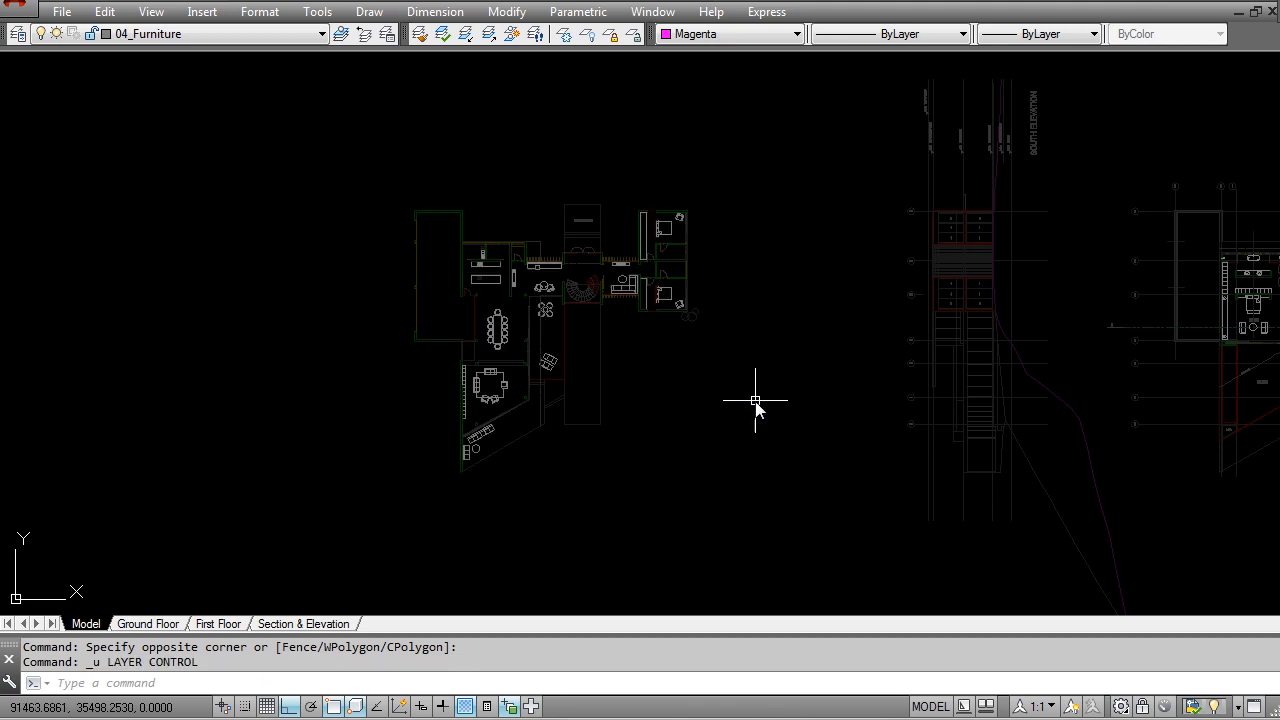
# Step: Move the ground floor plan's furniture to the 00_Ground_Furn layer, and restore the isolated layers
pyautogui.click(367, 123)
pyautogui.click(715, 490)
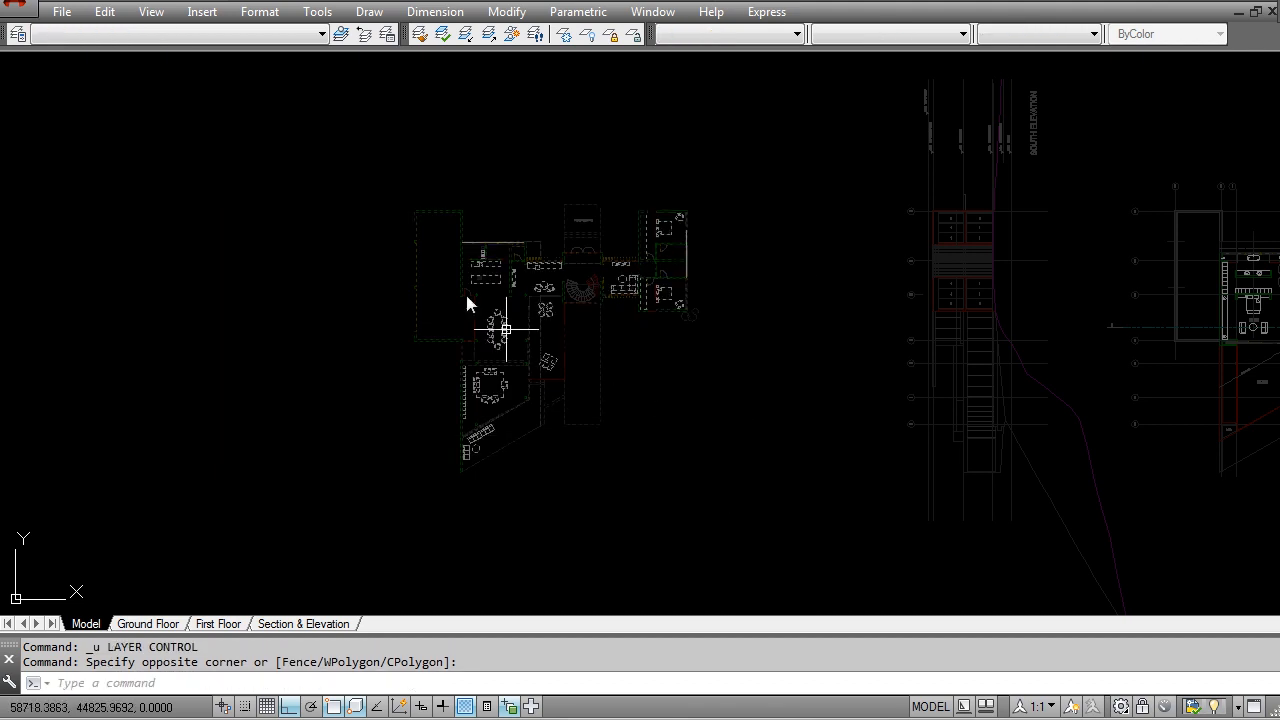
pyautogui.click(240, 46)
pyautogui.click(170, 148)
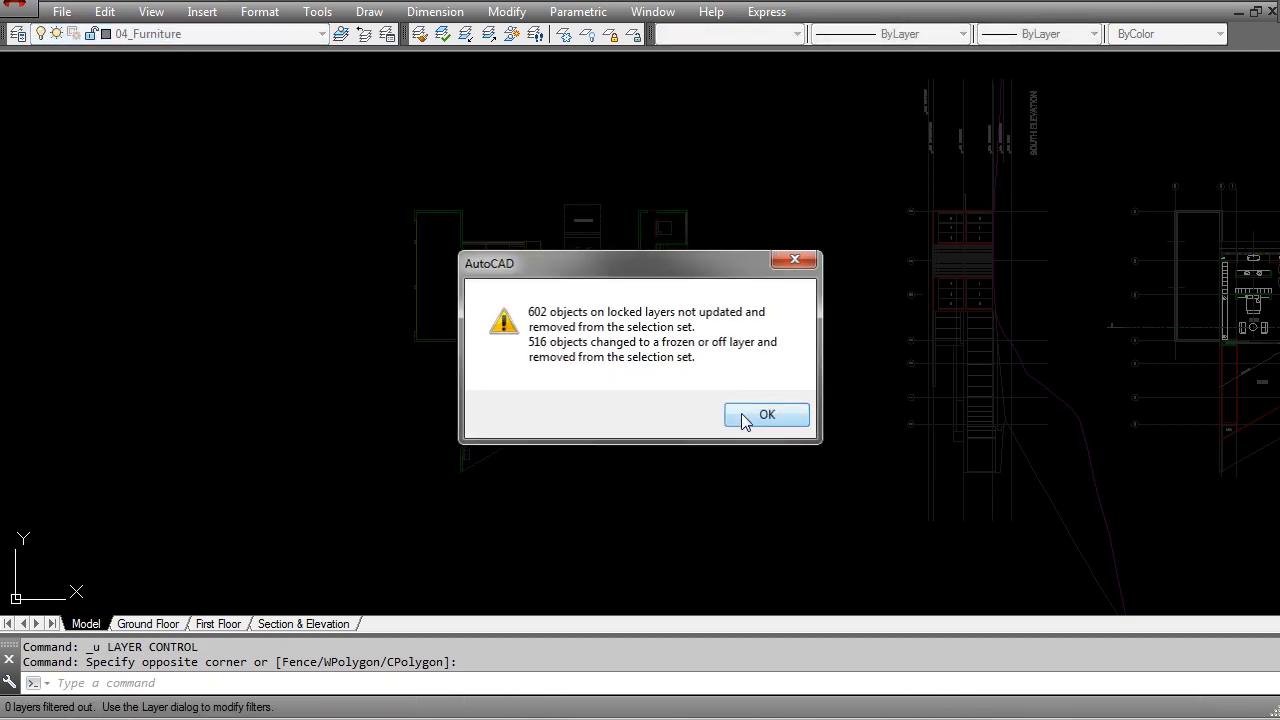
pyautogui.click(742, 418)
pyautogui.click(489, 34)
pyautogui.scroll(5, 495, 312)
pyautogui.press('Escape')
# Step: Try to explode the dining table and chairs that remain in the ground floor plan
pyautogui.click(463, 330)
pyautogui.click(468, 343)
pyautogui.click(505, 360)
pyautogui.scroll(2, 530, 362)
pyautogui.press('Escape')
pyautogui.write('x')
pyautogui.press('Return')
pyautogui.click(538, 430)
pyautogui.click(512, 332)
pyautogui.press('Return')
pyautogui.press('Return')
# Step: Try to explode the kitchen island's sink and the round table with four chairs beside the dining area
pyautogui.click(424, 142)
pyautogui.click(397, 114)
pyautogui.press('Return')
pyautogui.press('Return')
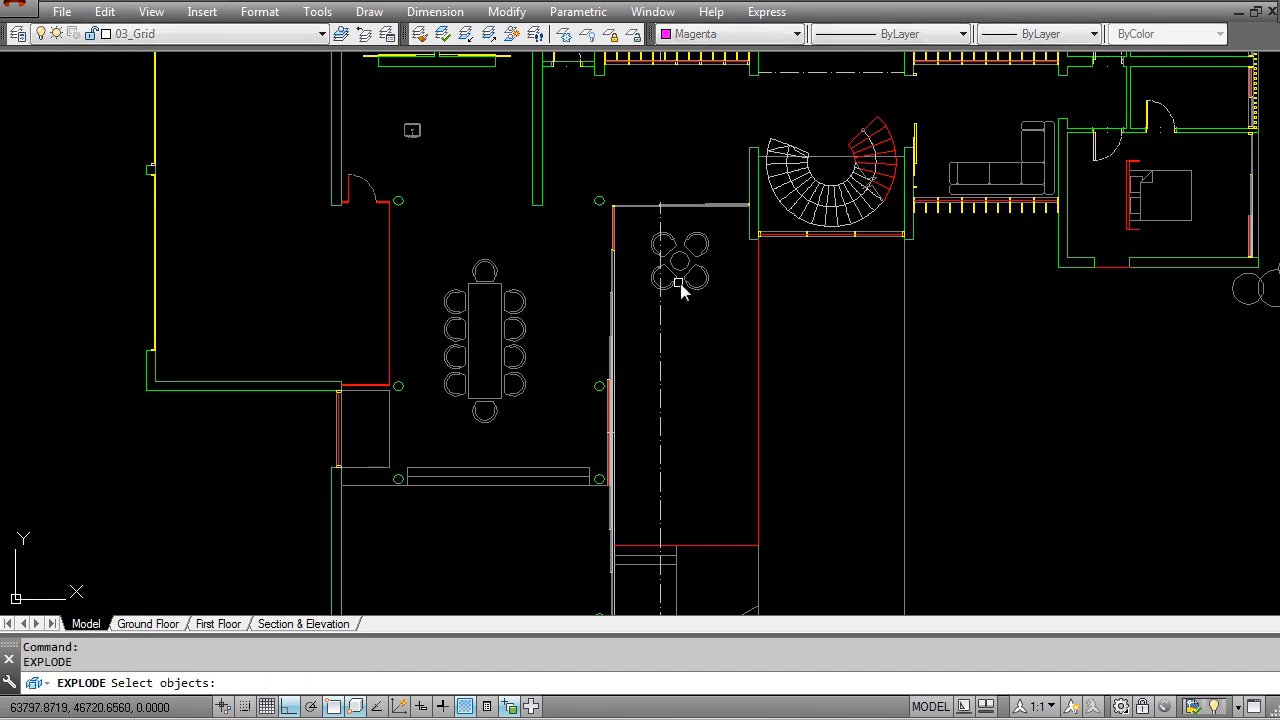
pyautogui.click(648, 222)
pyautogui.click(721, 320)
pyautogui.moveTo(1010, 259); pyautogui.dragTo(663, 414, button='middle')
pyautogui.press('Return')
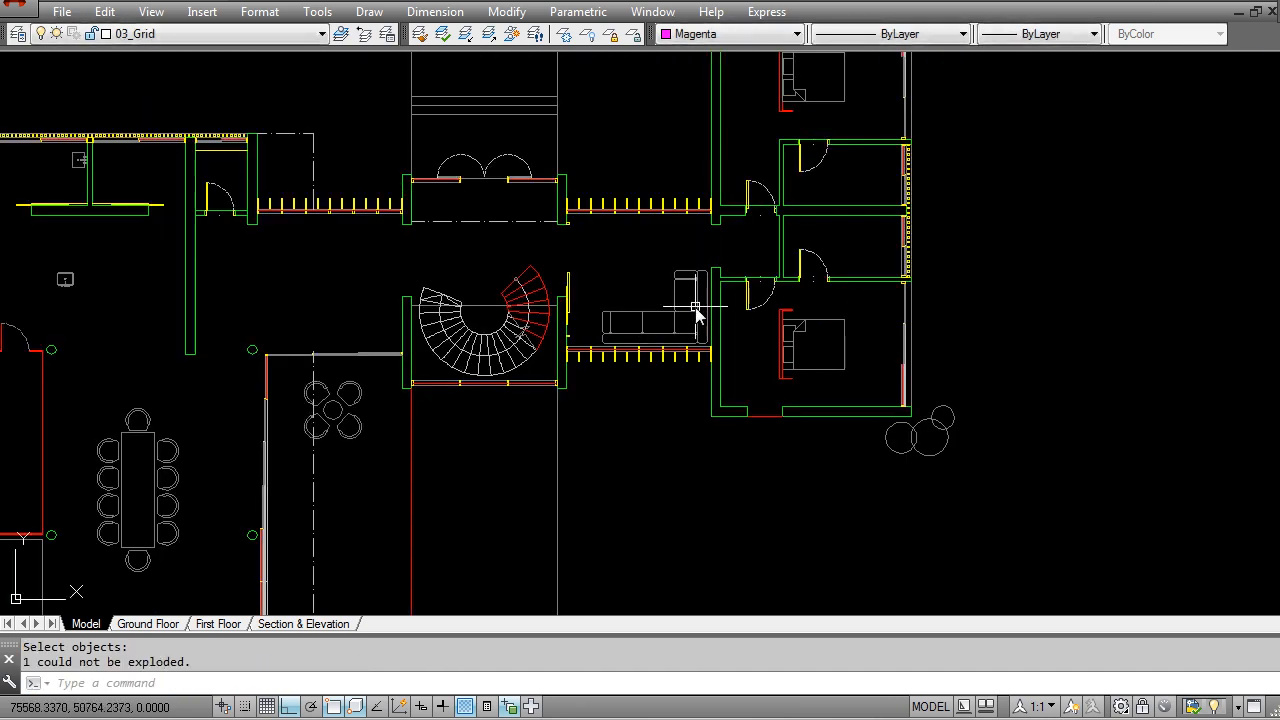
# Step: Try to explode the L-shaped sofa, the southeast bedroom's bed and the small shrubs outside it
pyautogui.click(683, 318)
pyautogui.click(644, 298)
pyautogui.press('Return')
pyautogui.press('Return')
pyautogui.click(861, 367)
pyautogui.click(823, 332)
pyautogui.press('Return')
pyautogui.press('Return')
pyautogui.click(960, 465)
pyautogui.click(901, 435)
pyautogui.press('Return')
# Step: Try to explode the two rows of seats at the southwest corner of the ground floor plan
pyautogui.scroll(-4, 895, 434)
pyautogui.moveTo(800, 440); pyautogui.dragTo(850, 198, button='middle')
pyautogui.scroll(6, 616, 396)
pyautogui.press('Return')
pyautogui.click(677, 366)
pyautogui.click(580, 314)
pyautogui.press('Return')
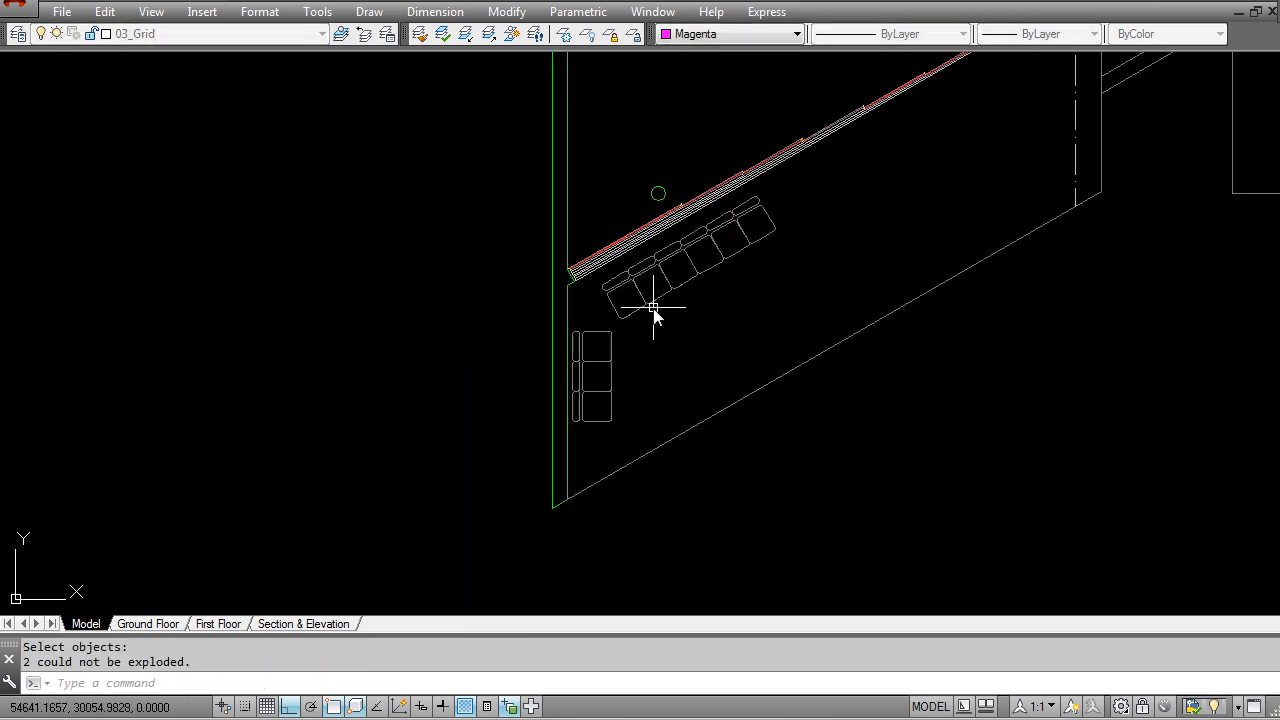
pyautogui.press('Return')
pyautogui.click(767, 291)
pyautogui.click(713, 243)
pyautogui.press('Return')
pyautogui.scroll(-6, 780, 280)
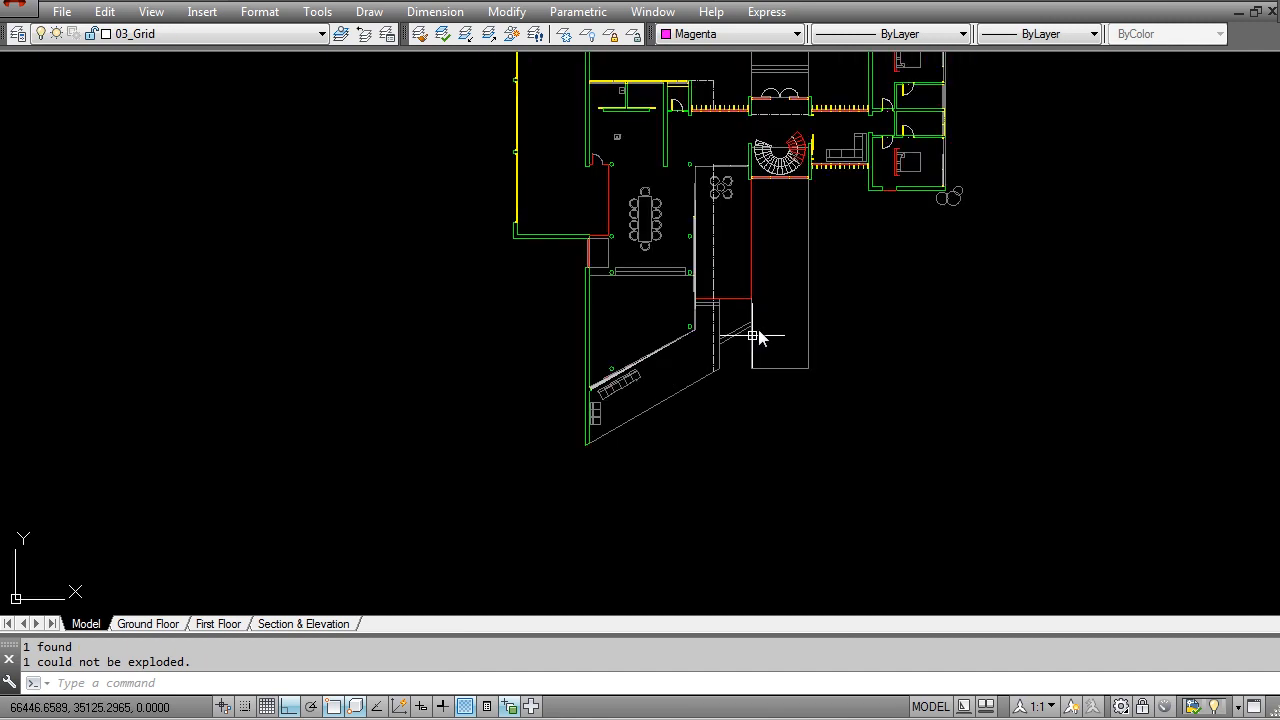
# Step: Try to explode one more remaining furniture block in the ground floor plan, and end the command
pyautogui.scroll(4, 827, 226)
pyautogui.press('Return')
pyautogui.click(764, 235)
pyautogui.click(740, 222)
pyautogui.press('Return')
pyautogui.press('Escape')
pyautogui.press('Escape')
# Step: Select the beds in the two east bedrooms and check which layer they are on
pyautogui.scroll(5, 750, 200)
pyautogui.click(537, 300)
pyautogui.click(914, 537)
pyautogui.scroll(-5, 830, 500)
pyautogui.scroll(5, 686, 486)
pyautogui.click(702, 351)
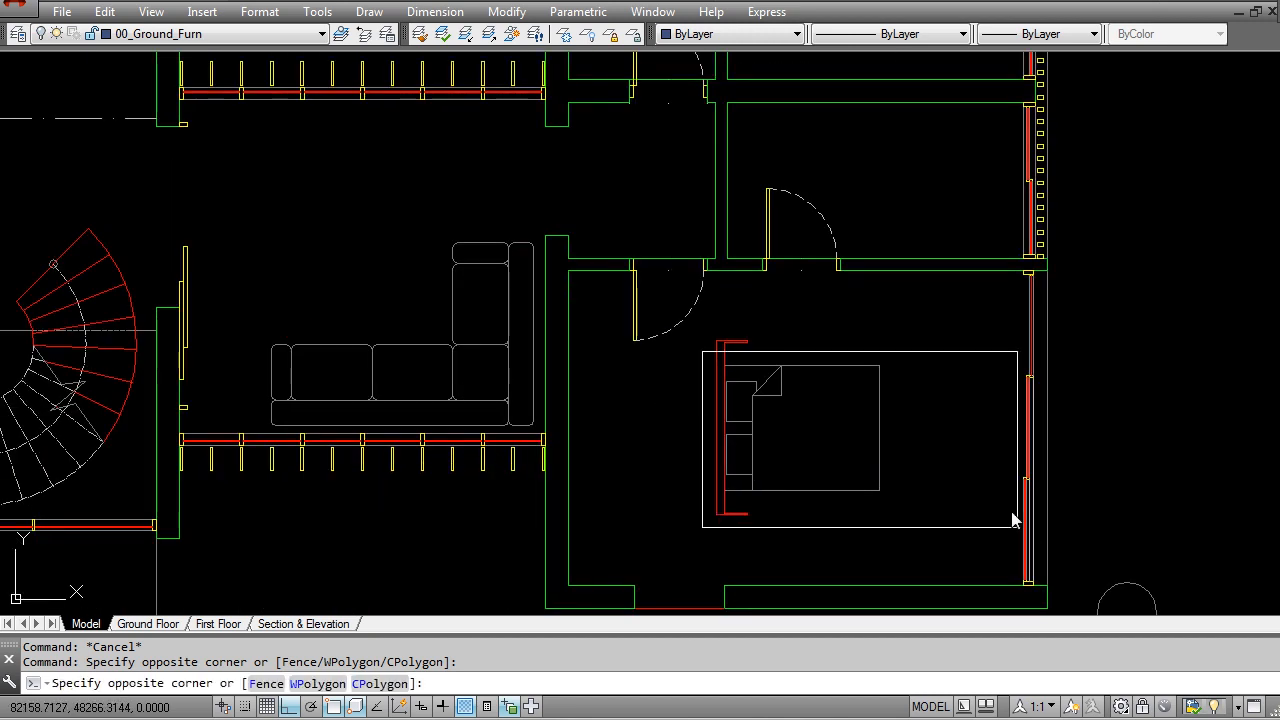
pyautogui.click(950, 502)
pyautogui.scroll(-5, 715, 432)
pyautogui.moveTo(460, 417); pyautogui.dragTo(706, 317, button='middle')
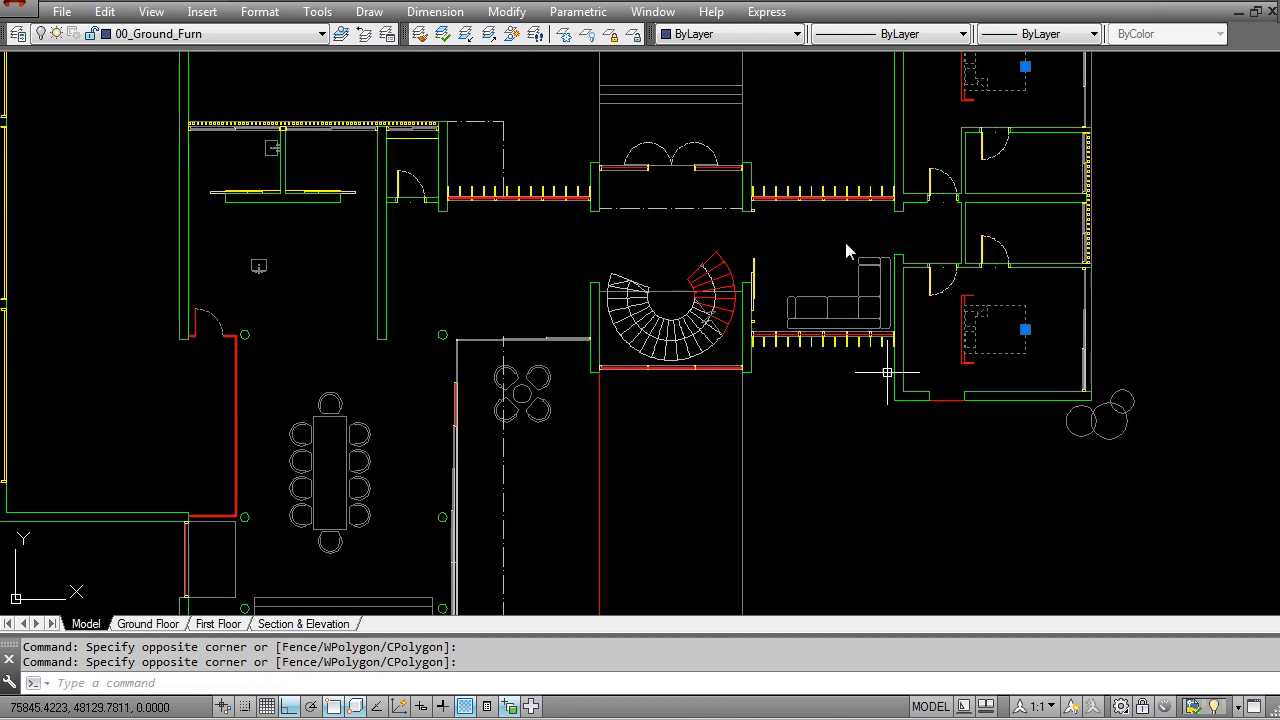
pyautogui.press('Escape')
pyautogui.scroll(-3, 737, 355)
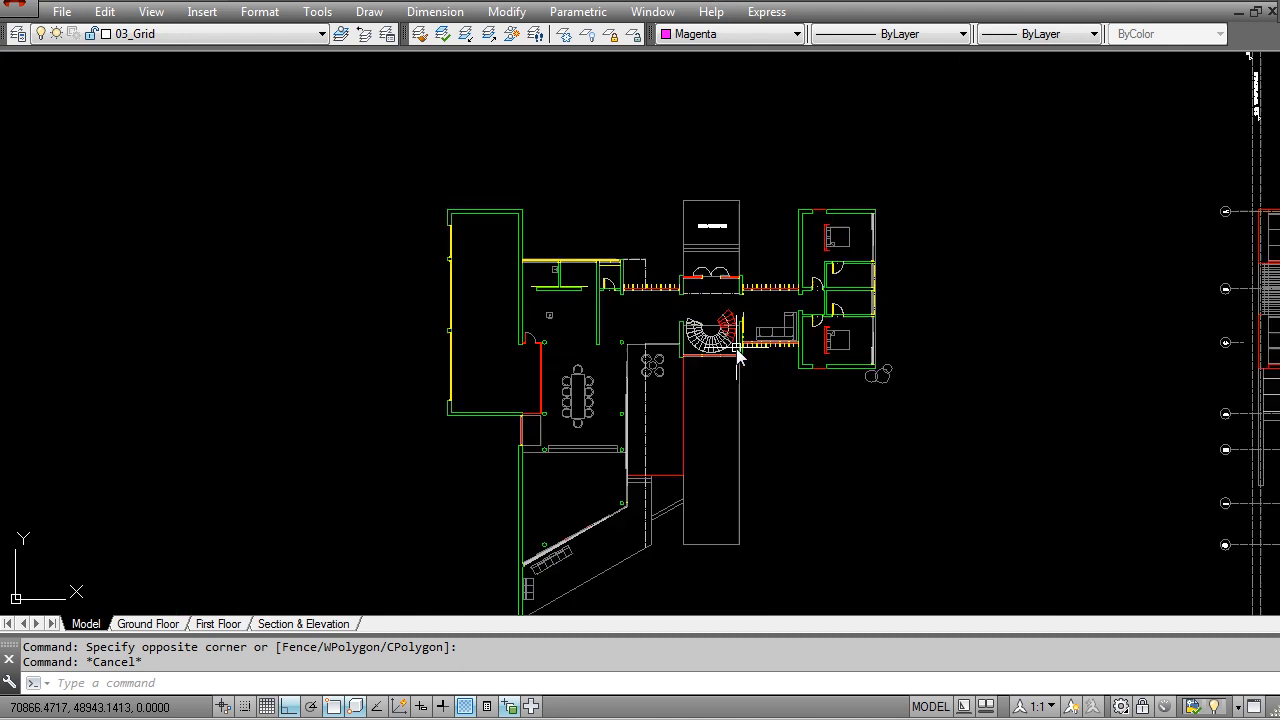
# Step: Select the objects in the northwest part of the ground floor plan and check the drawing's layer list
pyautogui.moveTo(737, 355); pyautogui.dragTo(721, 305, button='middle')
pyautogui.click(482, 202)
pyautogui.click(356, 163)
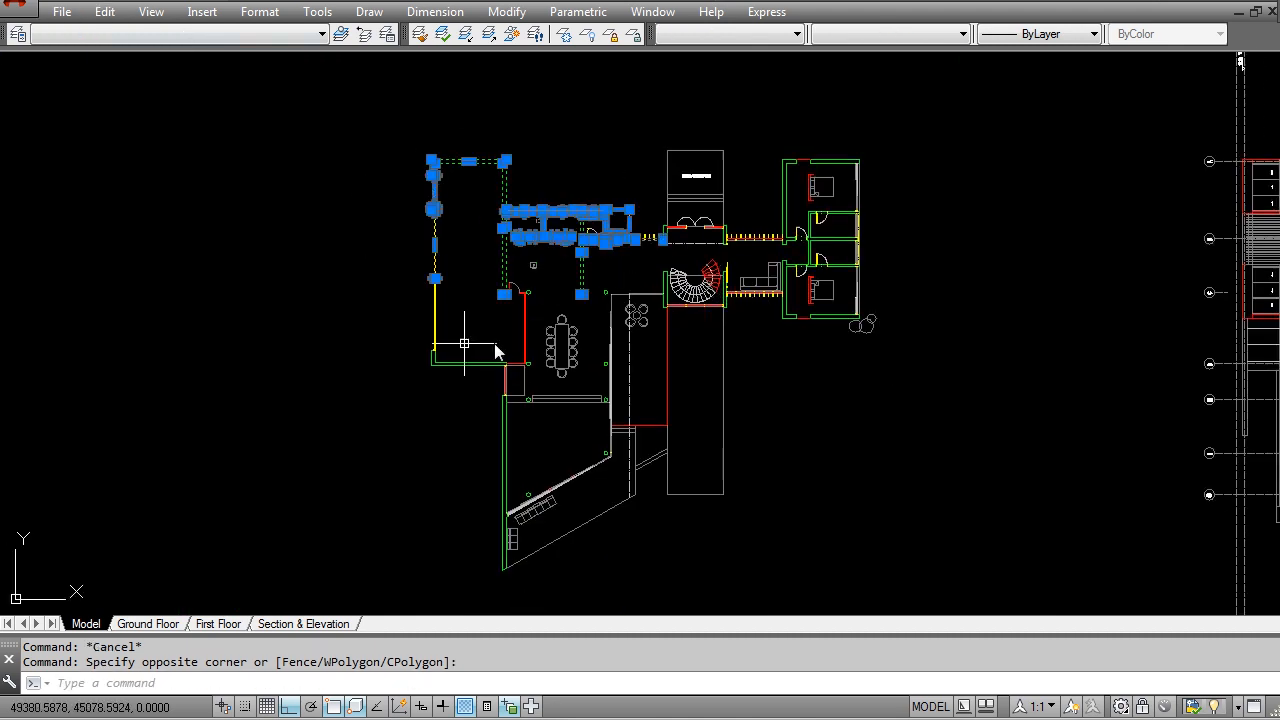
pyautogui.click(445, 35)
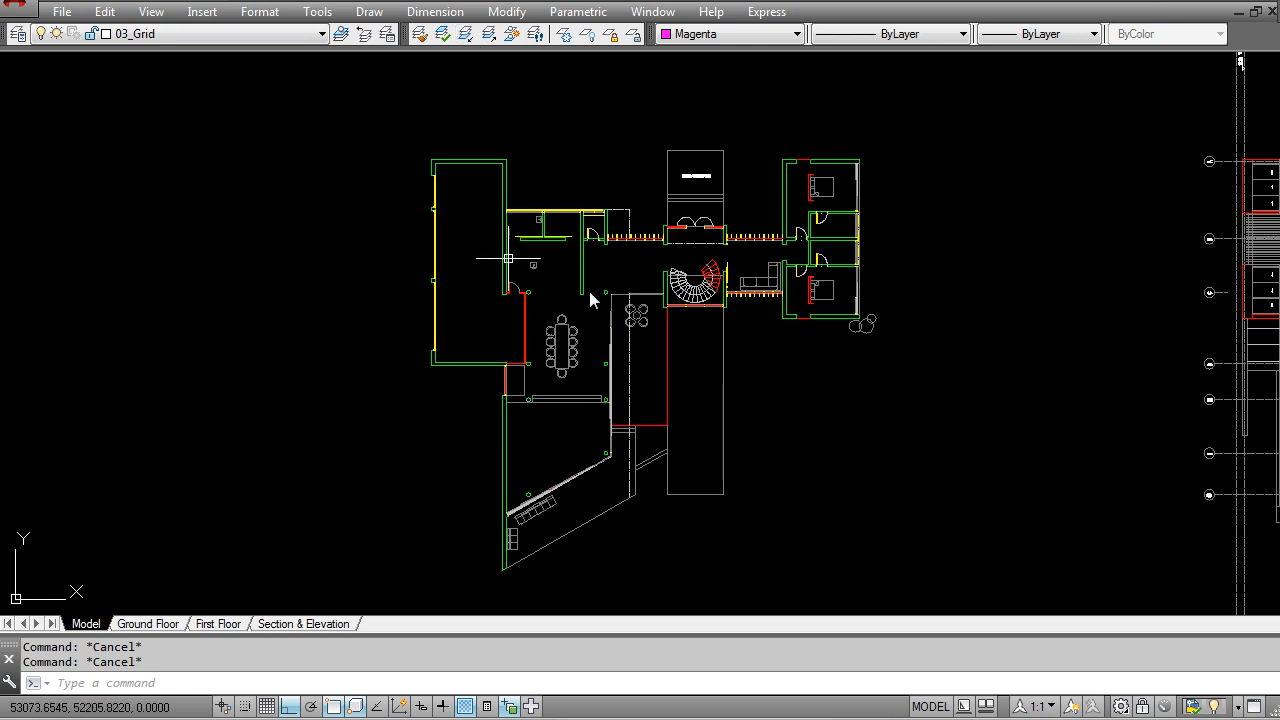
pyautogui.click(176, 38)
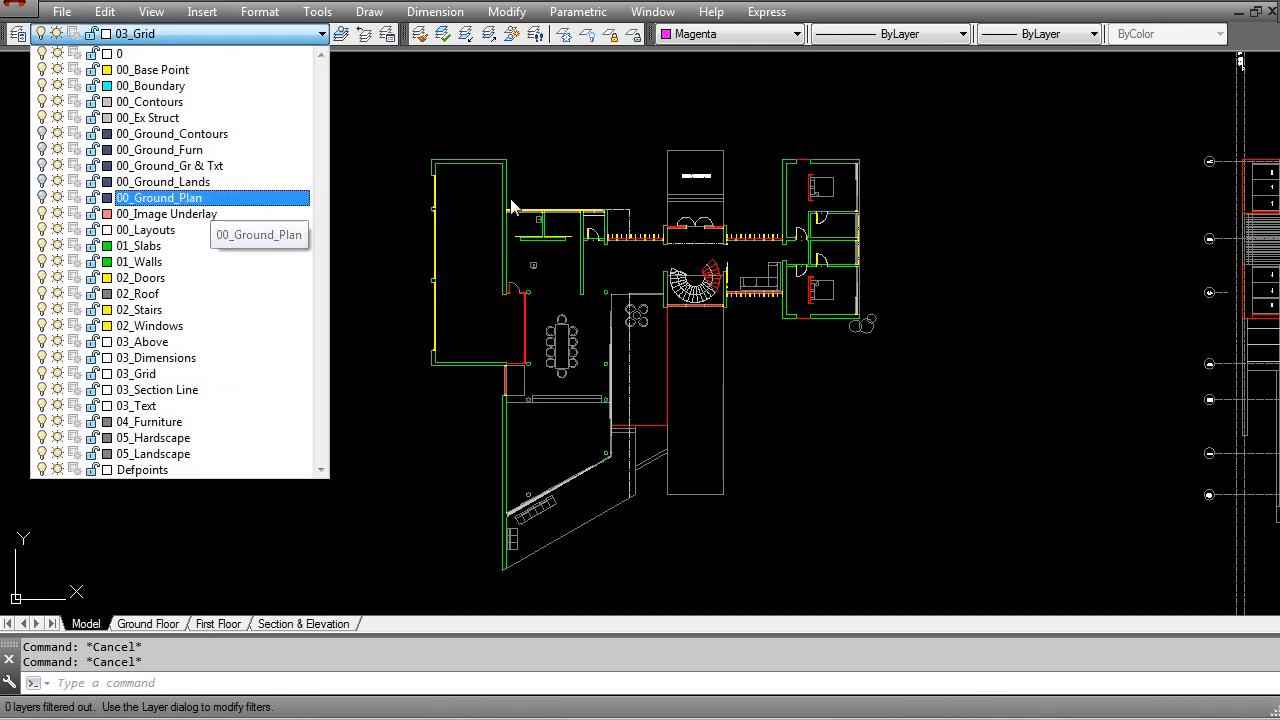
pyautogui.click(555, 207)
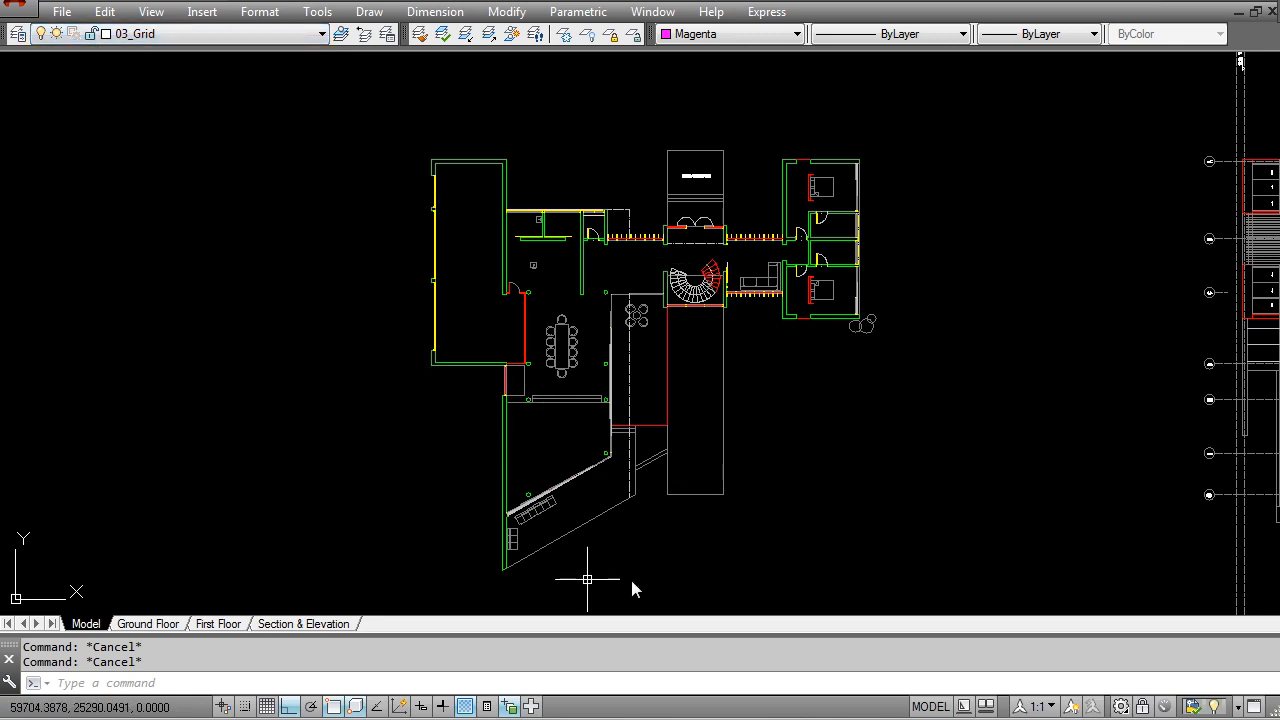
# Step: Examine the ground floor plan, south elevation, first floor plan and section for content still on the original layers
pyautogui.moveTo(833, 277); pyautogui.dragTo(735, 296, button='middle')
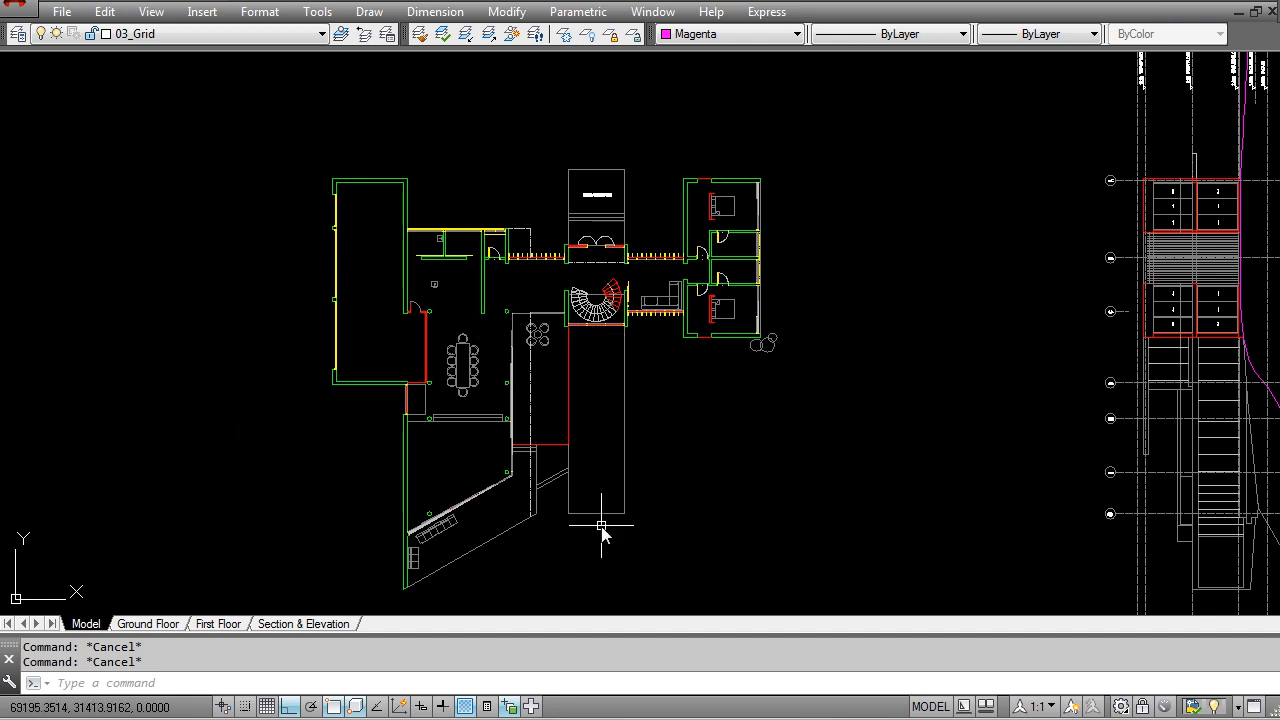
pyautogui.scroll(-5, 601, 530)
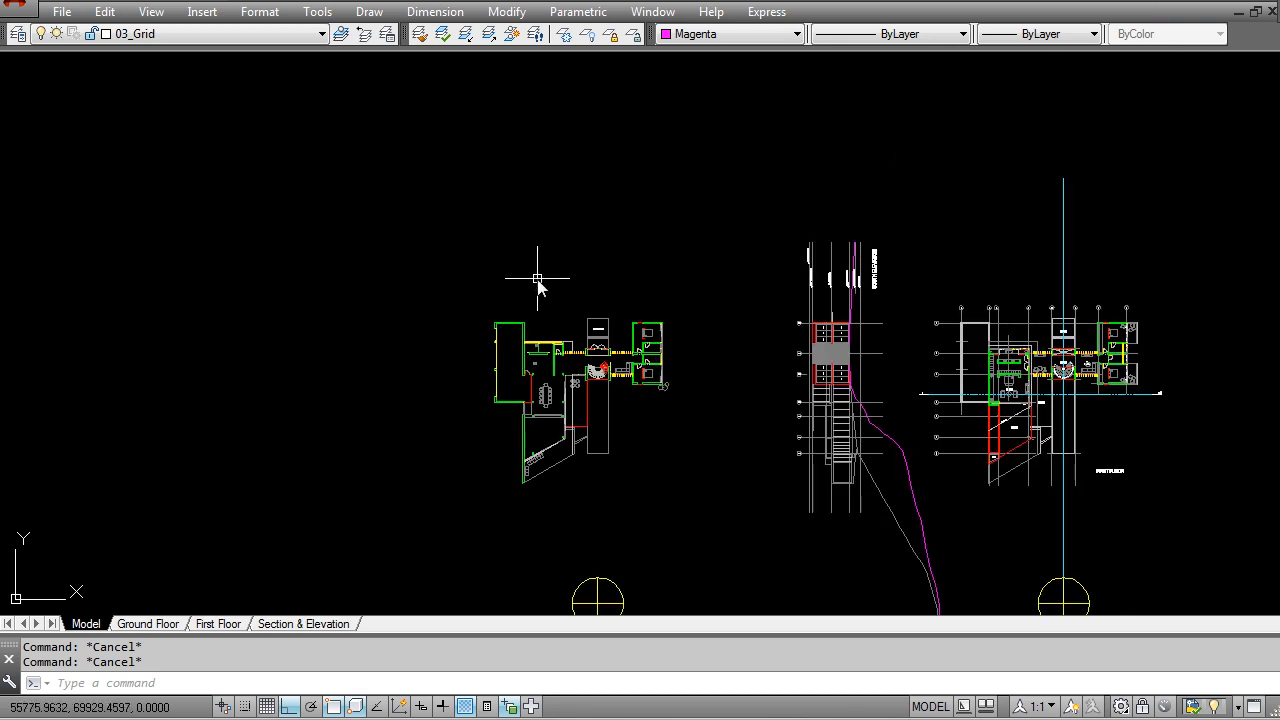
pyautogui.moveTo(697, 375); pyautogui.dragTo(486, 293, button='middle')
pyautogui.scroll(-1, 638, 380)
pyautogui.moveTo(638, 381); pyautogui.dragTo(599, 306, button='middle')
pyautogui.moveTo(605, 225); pyautogui.dragTo(634, 268, button='middle')
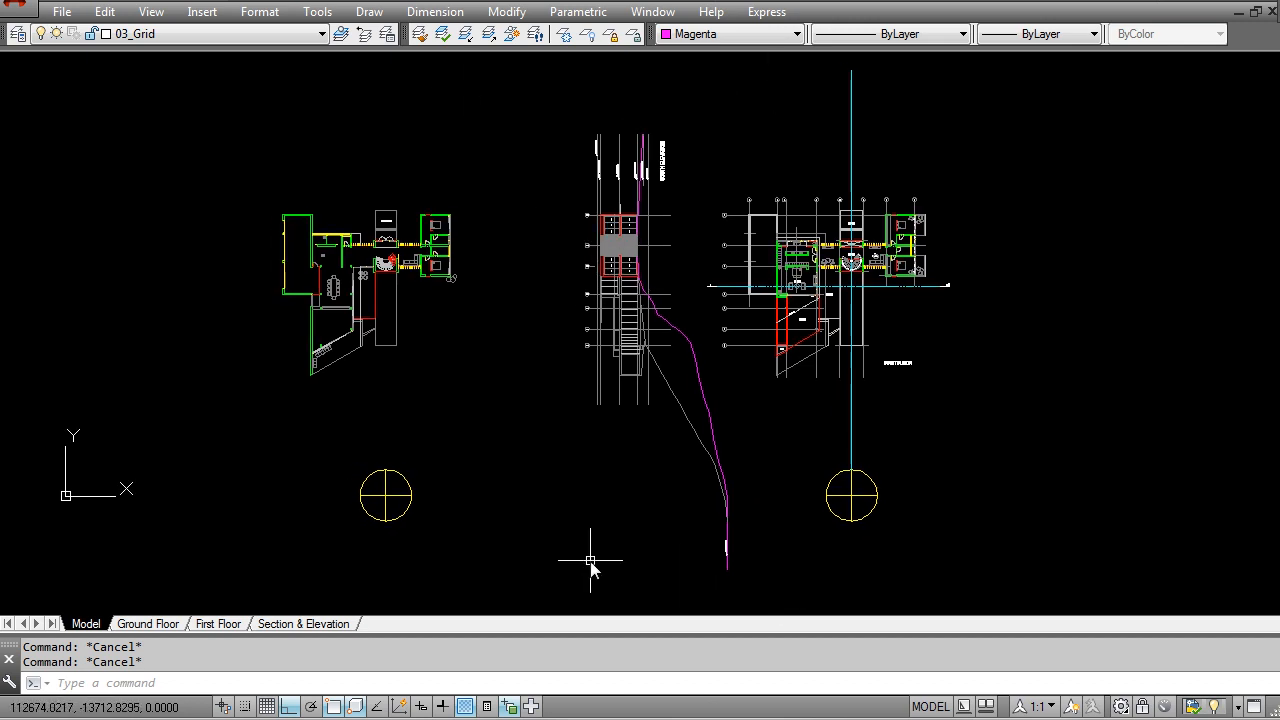
pyautogui.scroll(3, 597, 335)
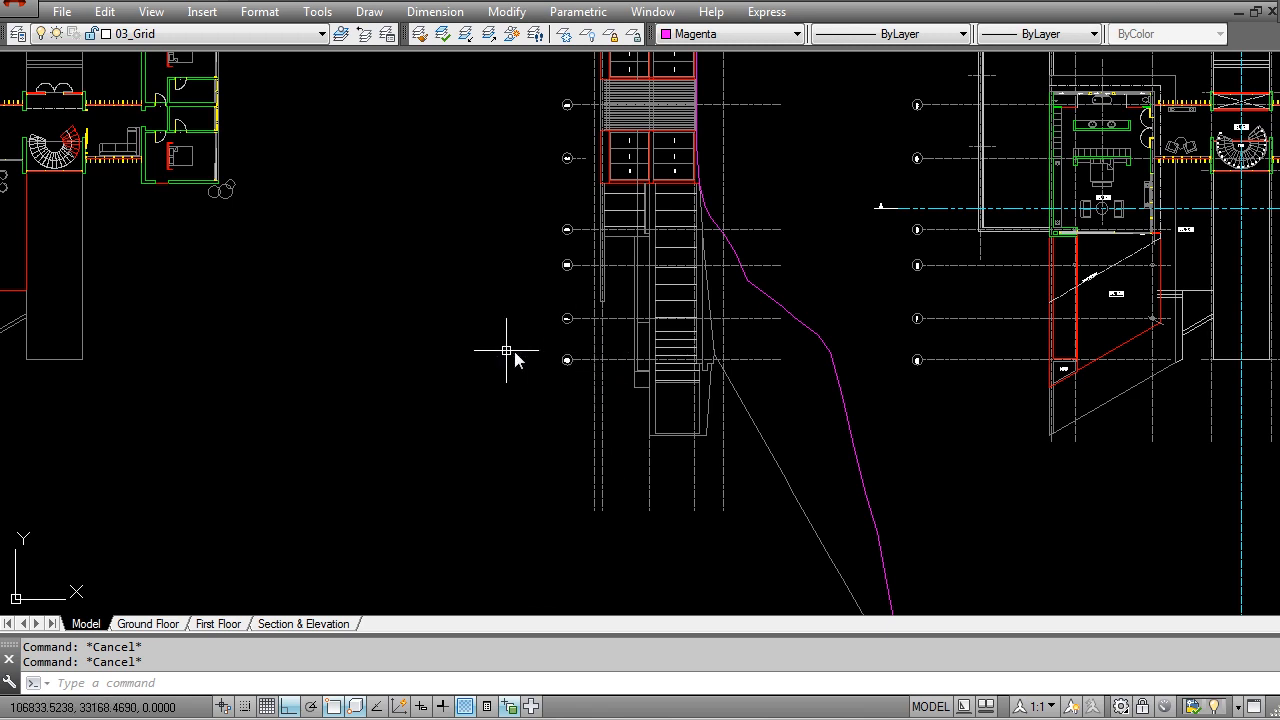
pyautogui.moveTo(685, 233); pyautogui.dragTo(651, 514, button='middle')
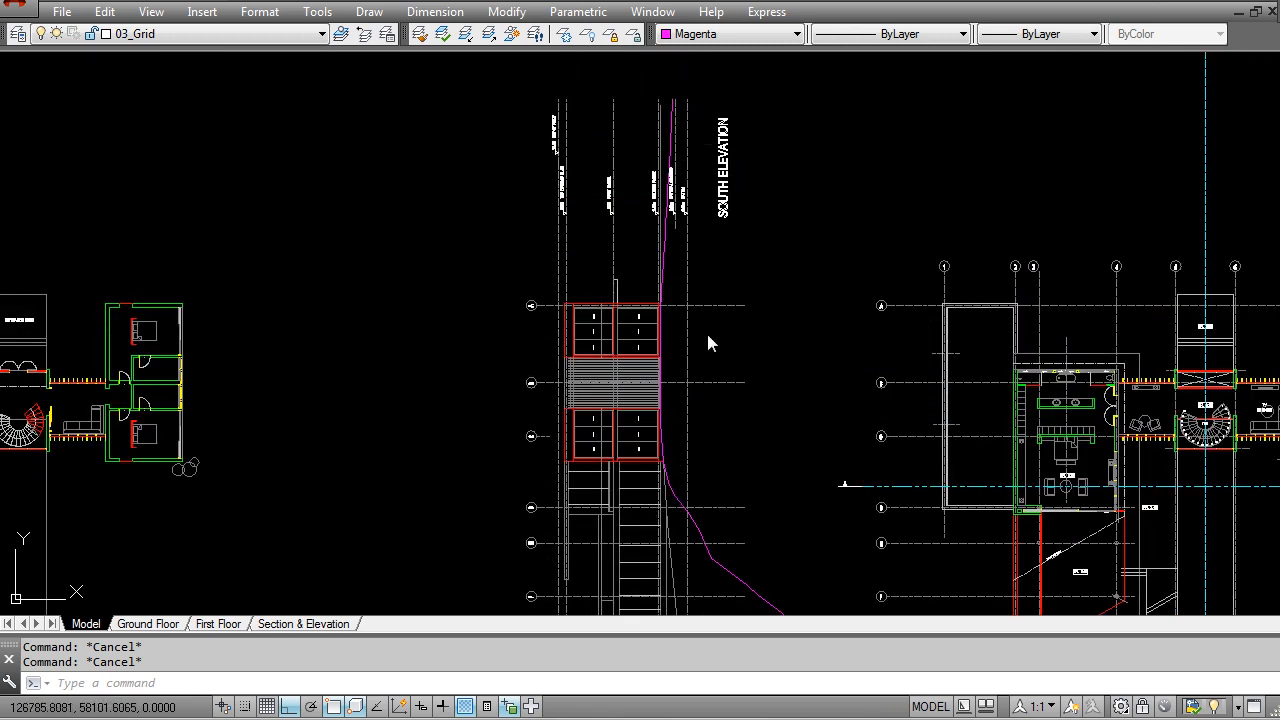
pyautogui.scroll(-1, 727, 210)
pyautogui.scroll(-2, 724, 393)
pyautogui.scroll(-2, 656, 358)
pyautogui.moveTo(571, 437); pyautogui.dragTo(656, 408, button='middle')
pyautogui.moveTo(633, 480); pyautogui.dragTo(576, 373, button='middle')
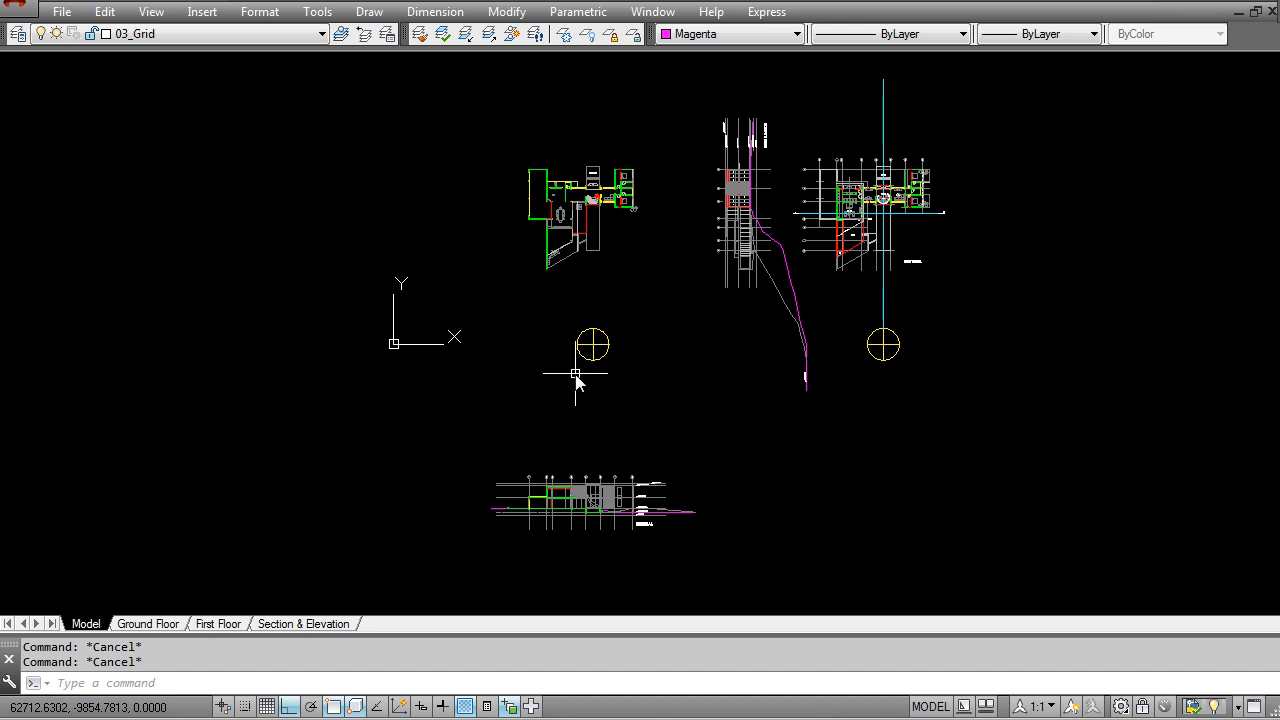
pyautogui.moveTo(580, 274); pyautogui.dragTo(596, 325, button='middle')
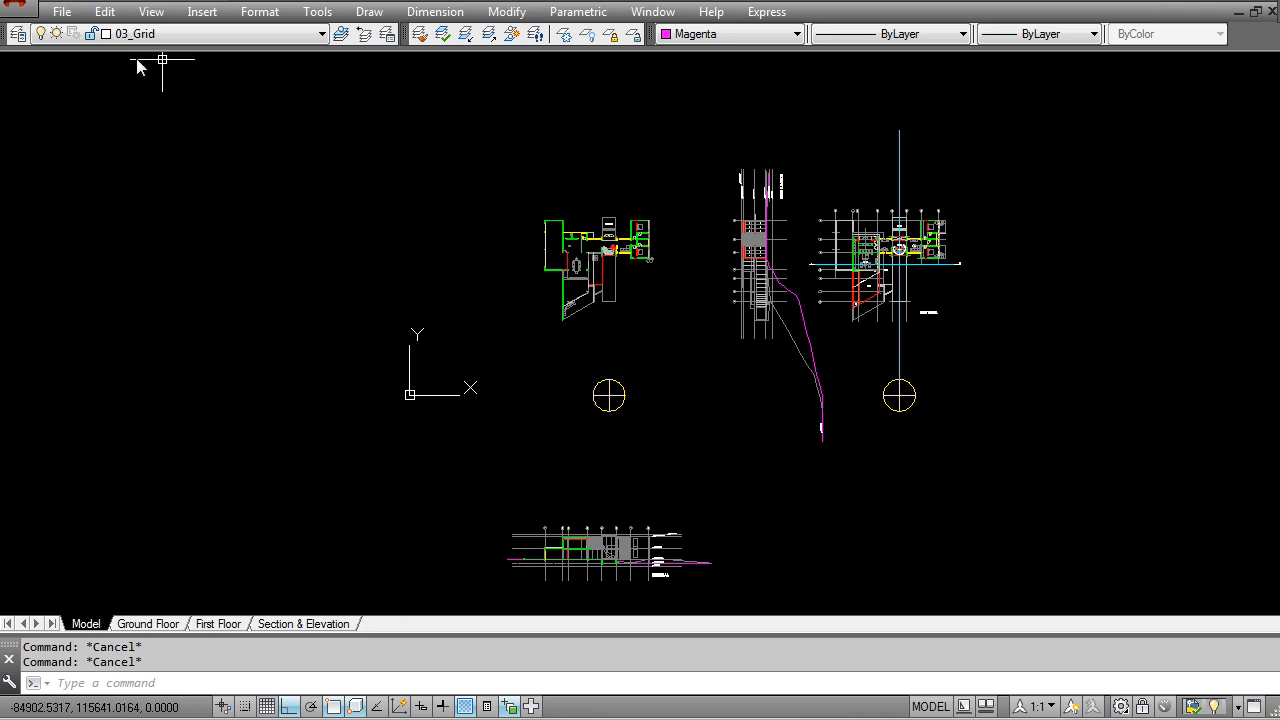
pyautogui.moveTo(752, 336)
pyautogui.mouseDown(button='middle')
pyautogui.moveTo(677, 277)
pyautogui.moveTo(637, 323)
pyautogui.mouseUp(button='middle')
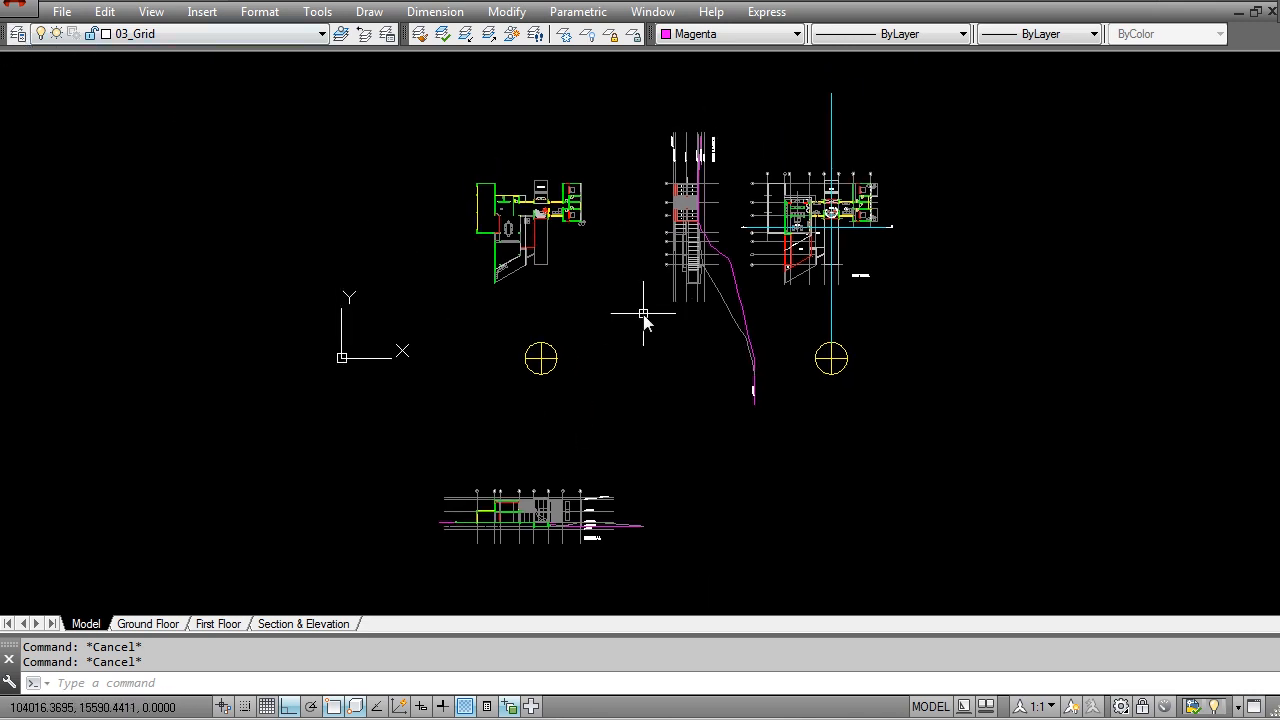
# Step: Purge all unused named items from the drawing
pyautogui.write('purge')
pyautogui.press('Return')
pyautogui.click(578, 585)
pyautogui.click(578, 479)
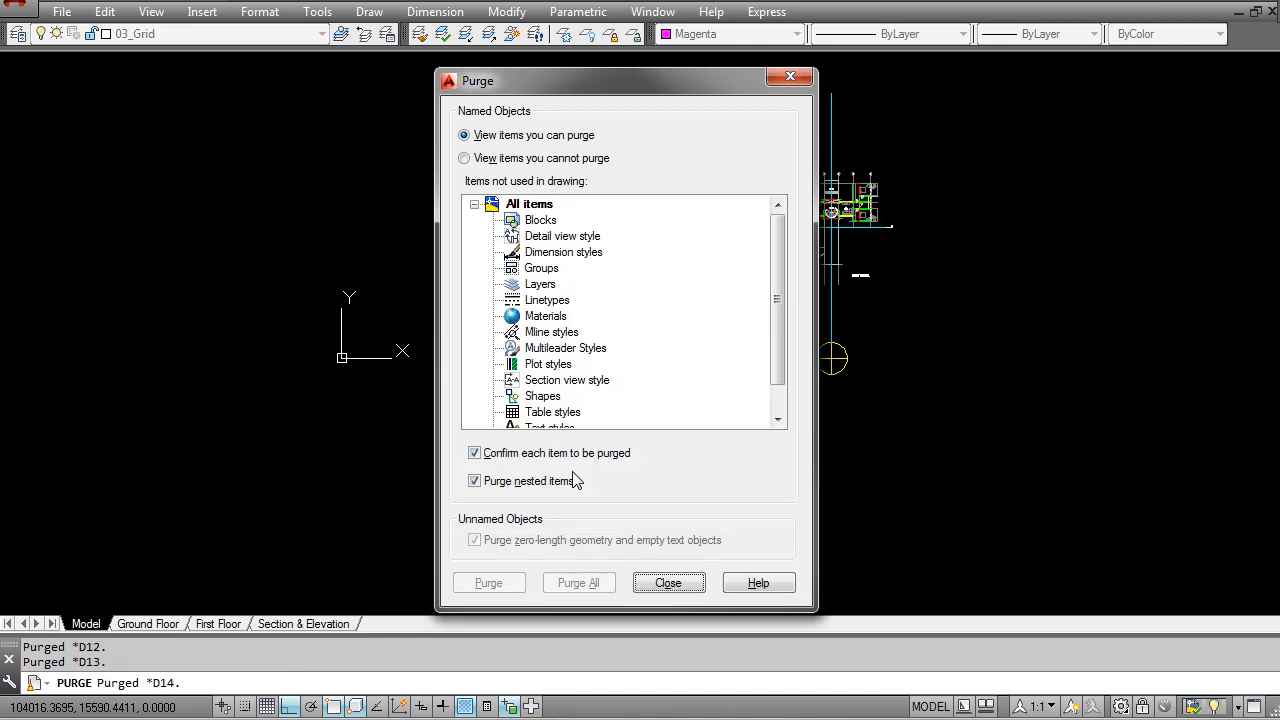
pyautogui.click(667, 583)
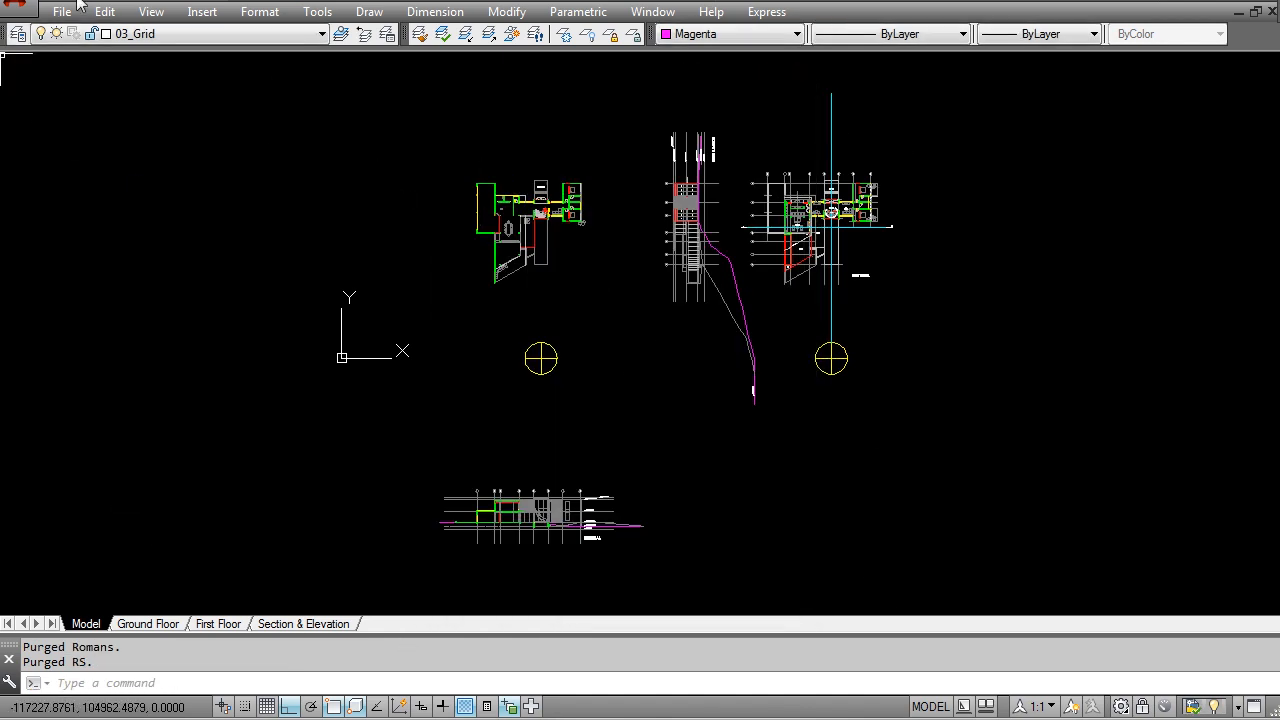
# Step: Review the drawing's layer list for the layers that hold the ground floor, first floor, section and elevation content
pyautogui.click(136, 33)
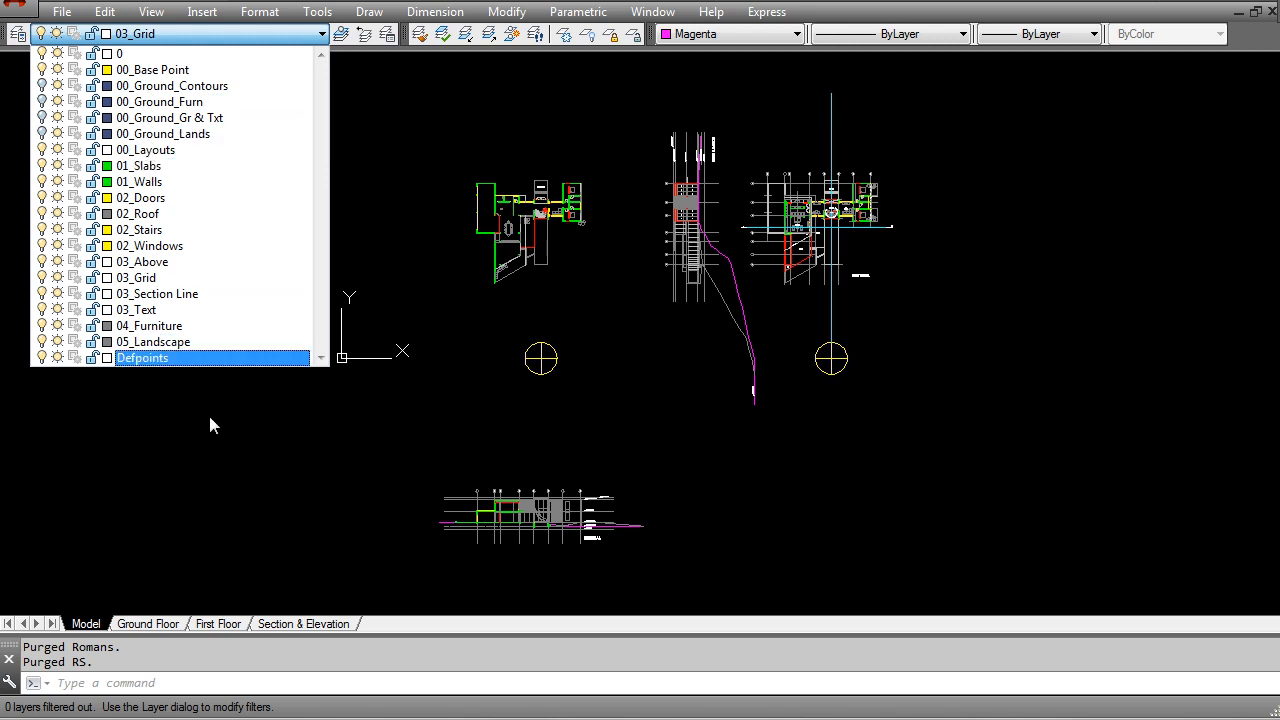
pyautogui.click(208, 412)
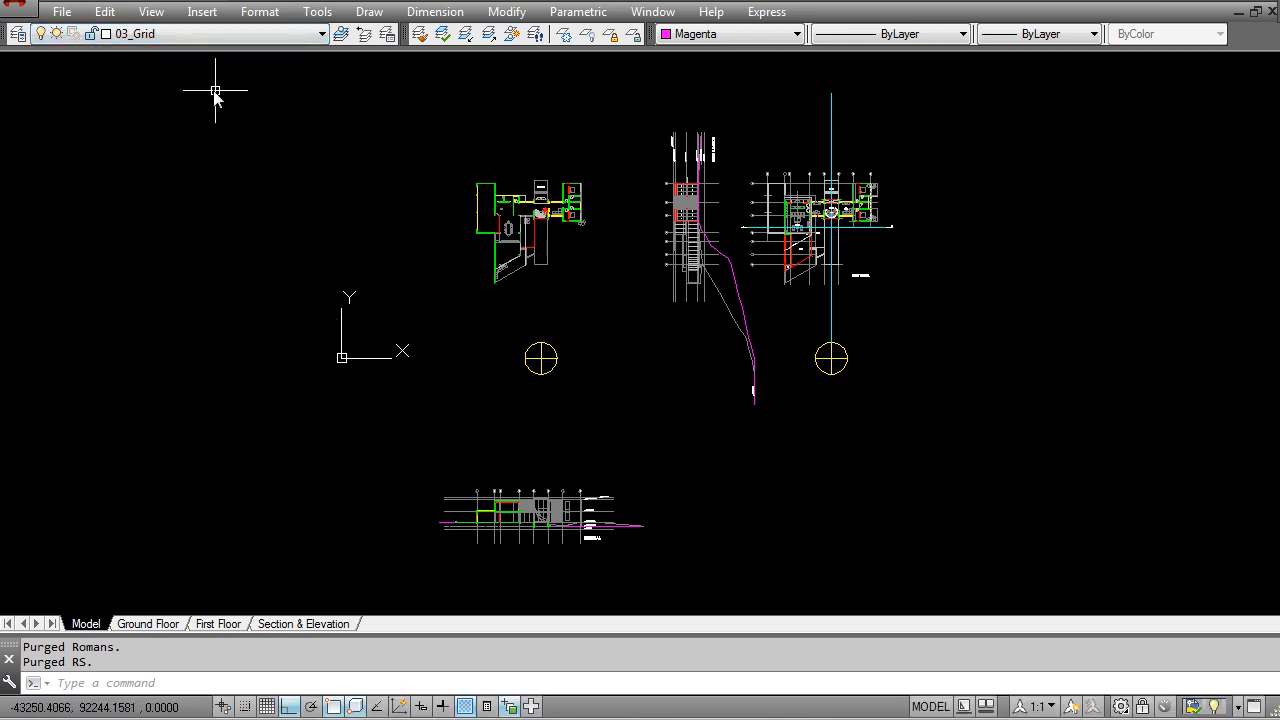
pyautogui.click(210, 33)
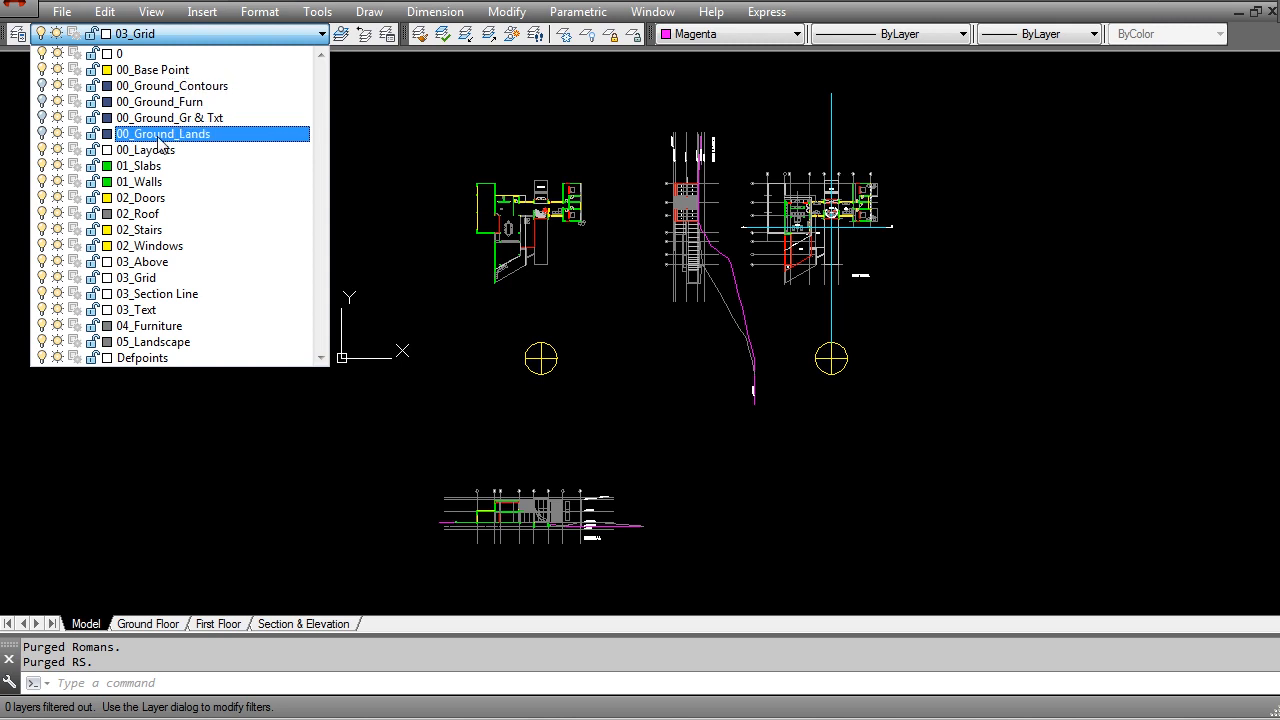
pyautogui.press('Escape')
pyautogui.press('Escape')
pyautogui.moveTo(602, 306)
pyautogui.mouseDown(button='middle')
pyautogui.moveTo(616, 323)
pyautogui.moveTo(600, 312)
pyautogui.mouseUp(button='middle')
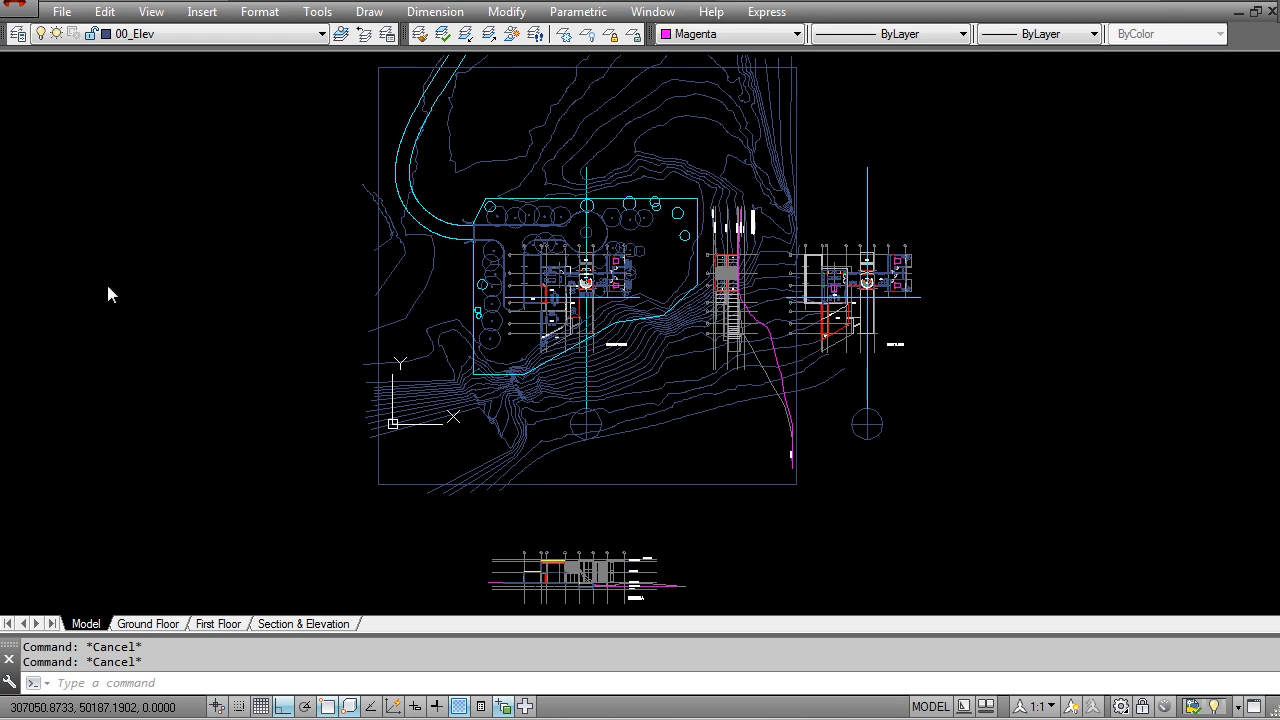
pyautogui.click(205, 37)
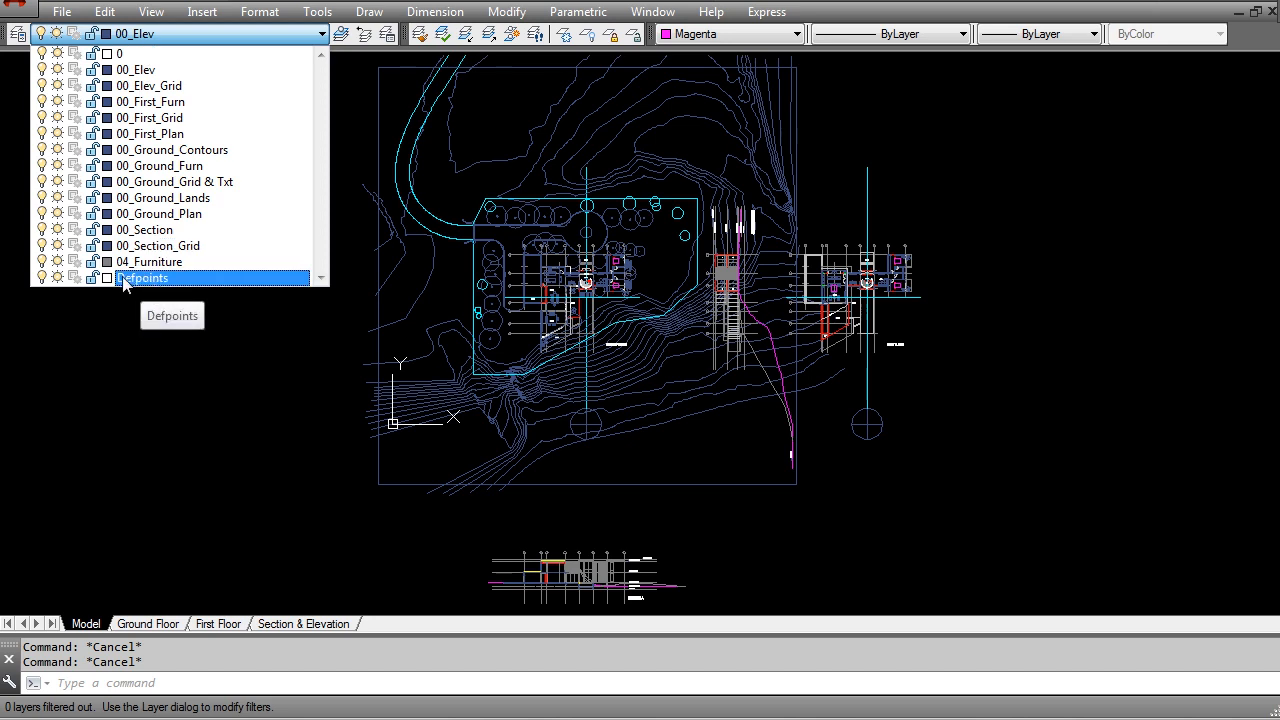
pyautogui.click(193, 473)
# Step: Set the colour of all plans, site contours, elevation and section objects to ByLayer
pyautogui.moveTo(725, 322); pyautogui.dragTo(736, 342, button='middle')
pyautogui.scroll(-2, 736, 342)
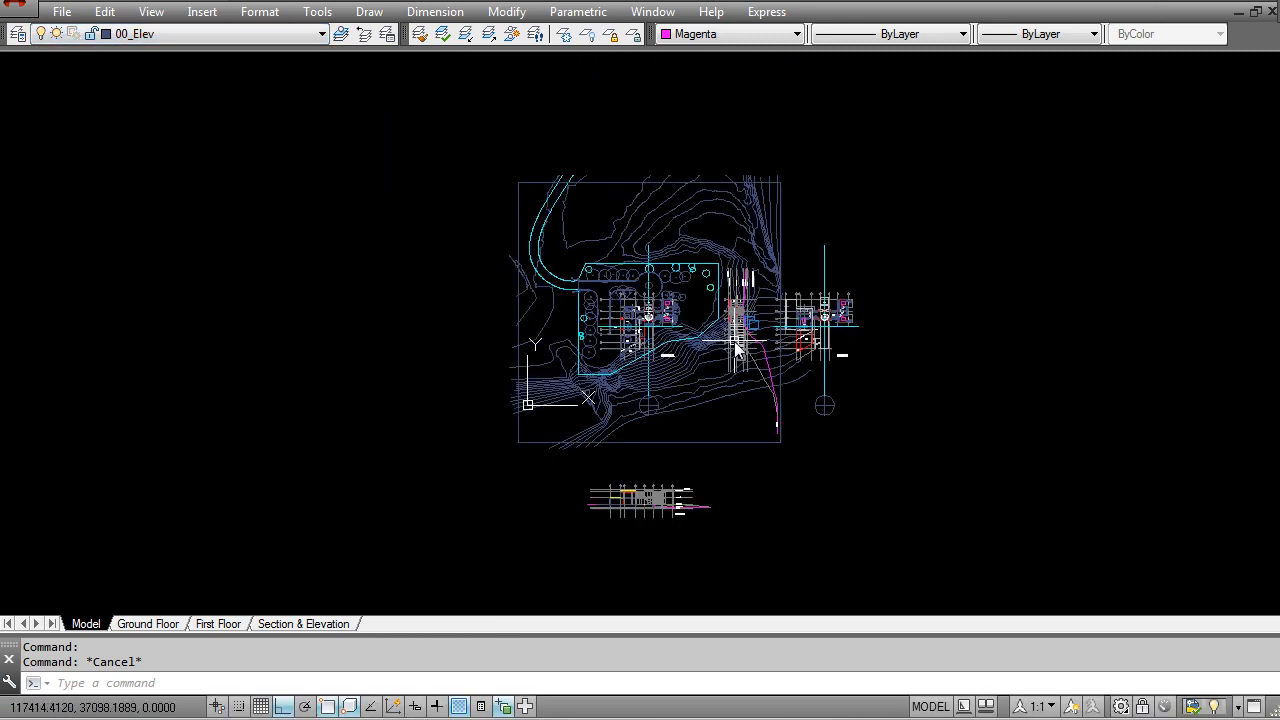
pyautogui.click(905, 547)
pyautogui.click(458, 182)
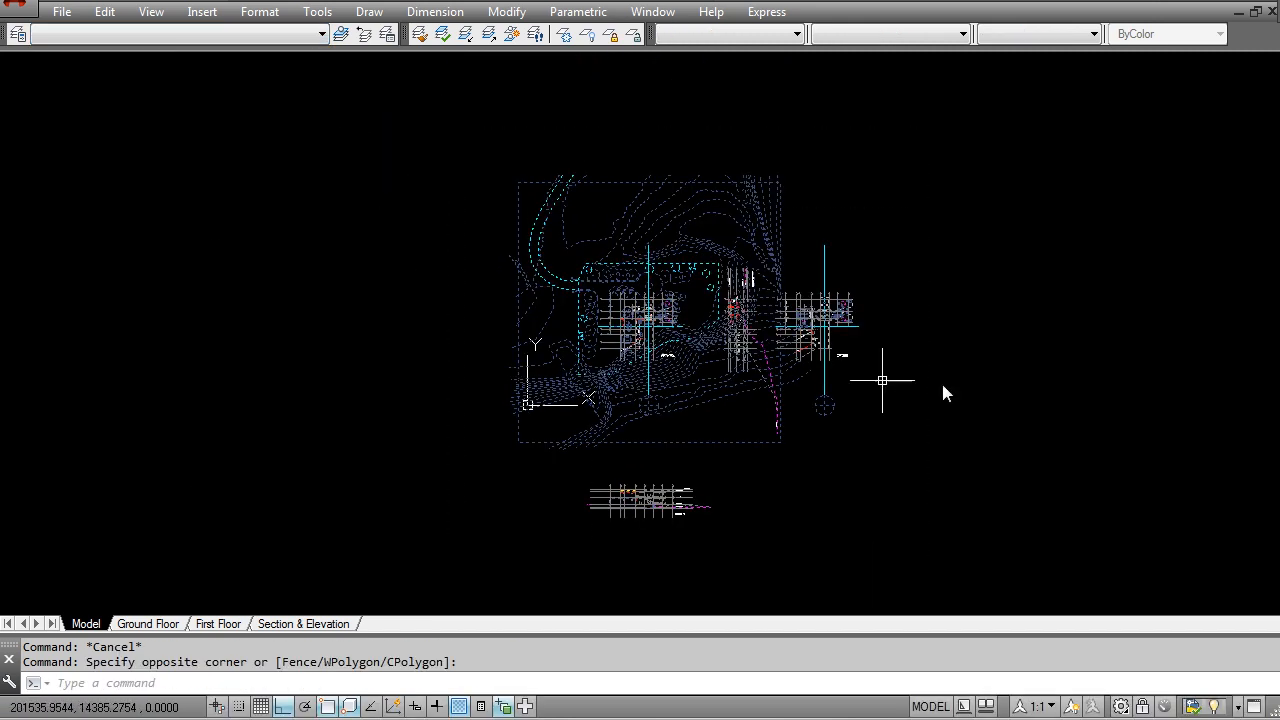
pyautogui.click(726, 38)
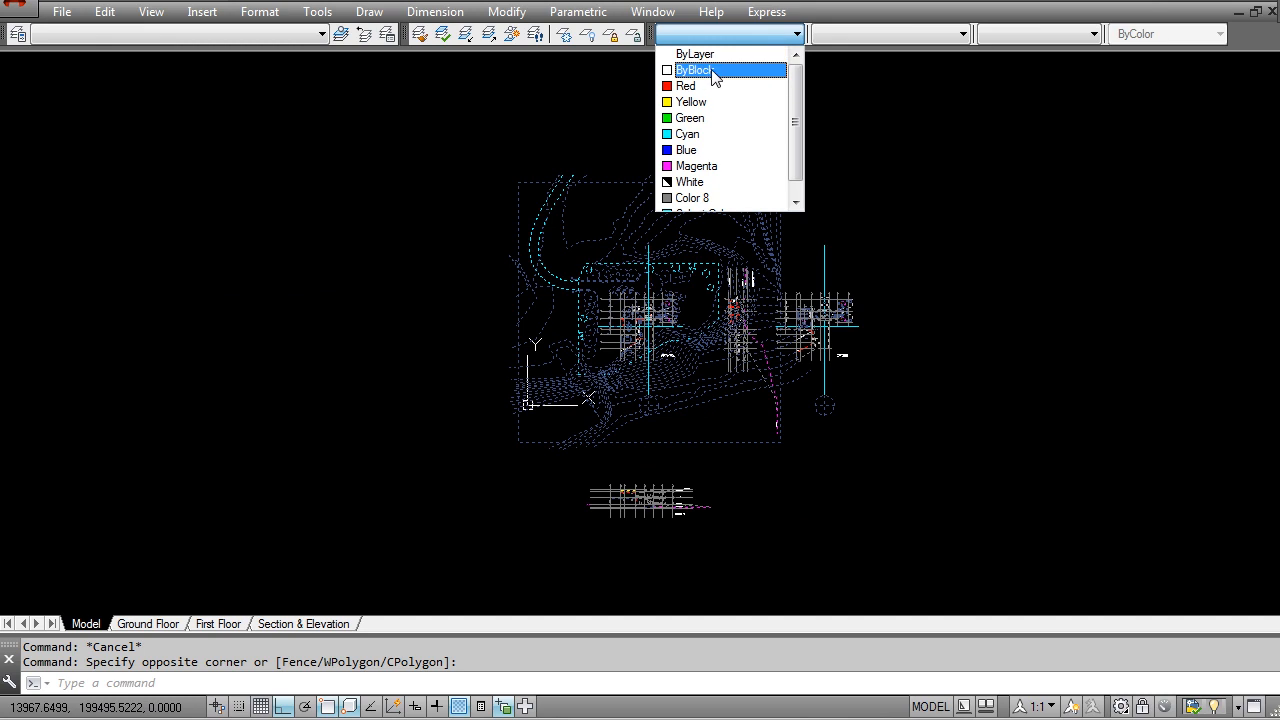
pyautogui.click(713, 55)
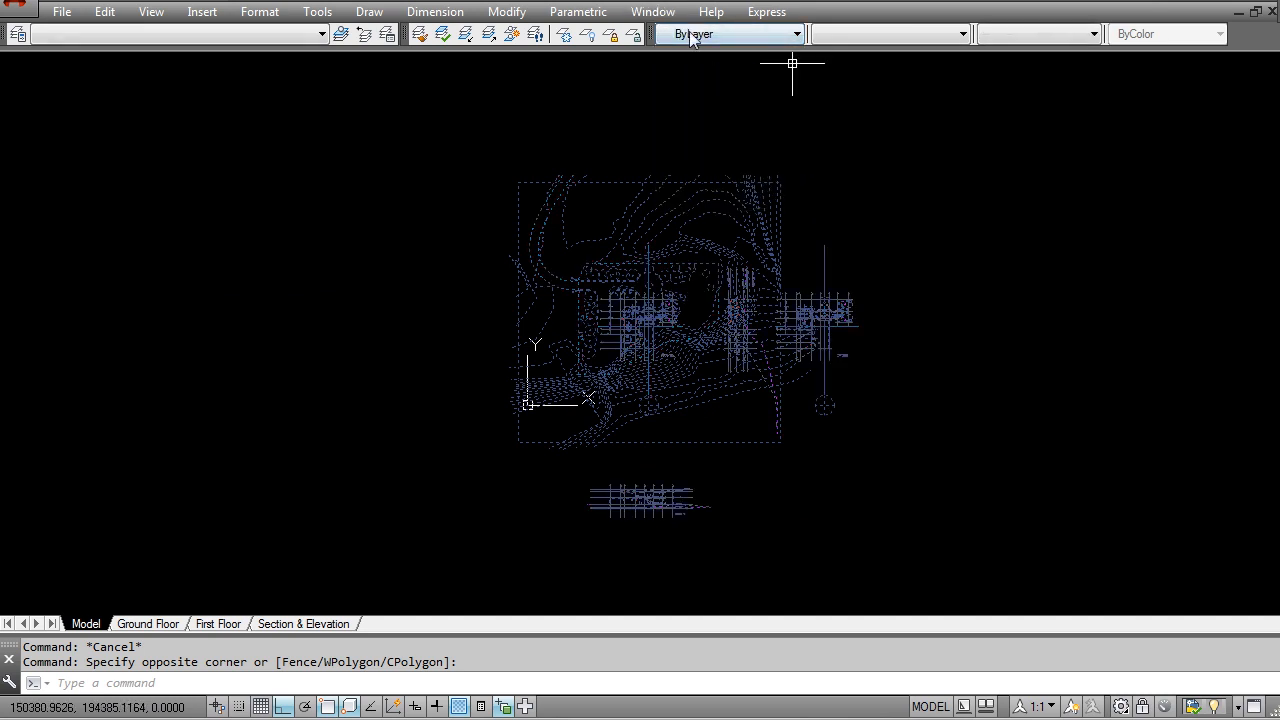
# Step: Set the linetype and lineweight of all selected drawing objects to ByLayer, and clear the selection
pyautogui.click(822, 40)
pyautogui.click(835, 50)
pyautogui.click(1022, 37)
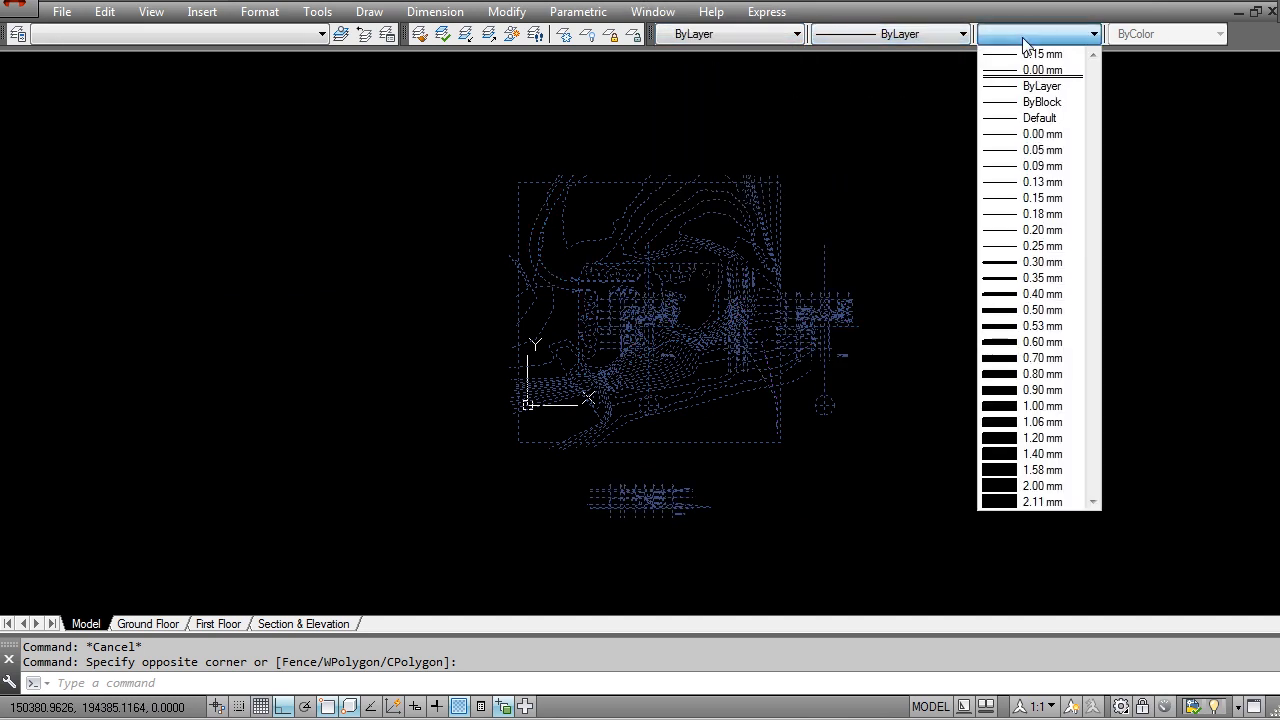
pyautogui.click(1030, 88)
pyautogui.moveTo(646, 325); pyautogui.dragTo(694, 303, button='middle')
pyautogui.press('Escape')
# Step: Turn off every layer in the drawing, including the current layer
pyautogui.moveTo(857, 363); pyautogui.dragTo(670, 358, button='middle')
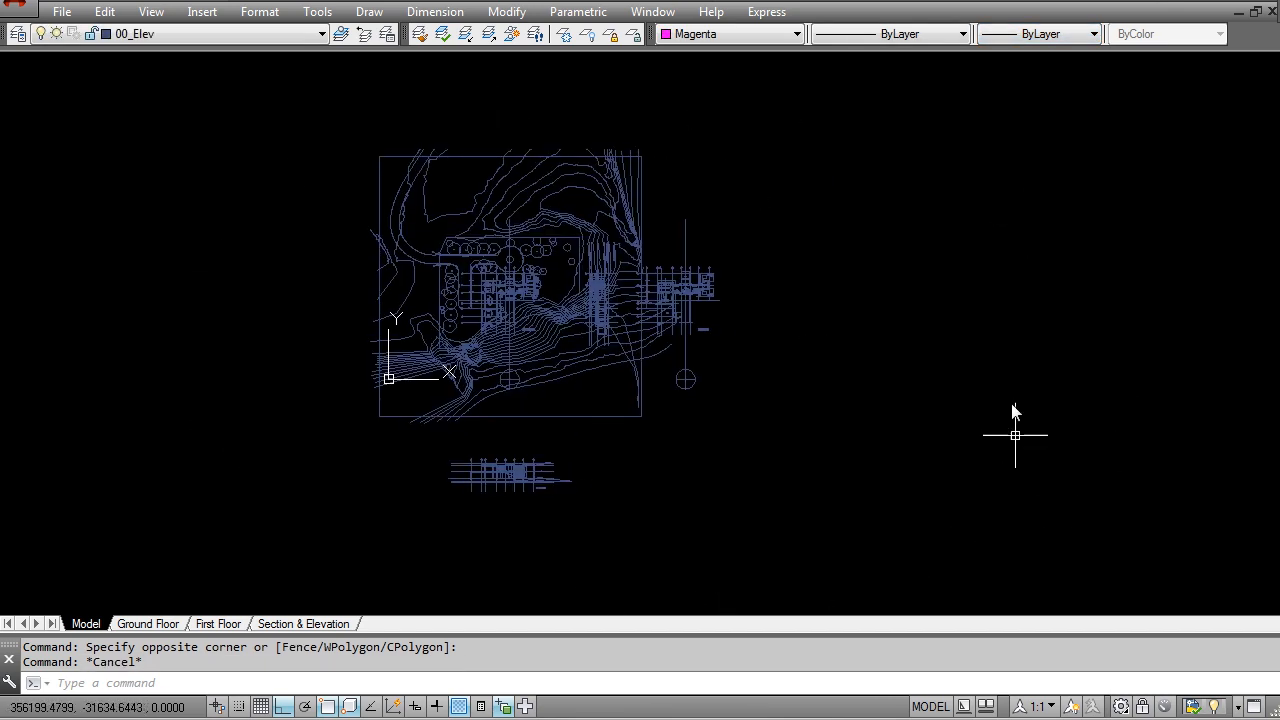
pyautogui.scroll(4, 657, 397)
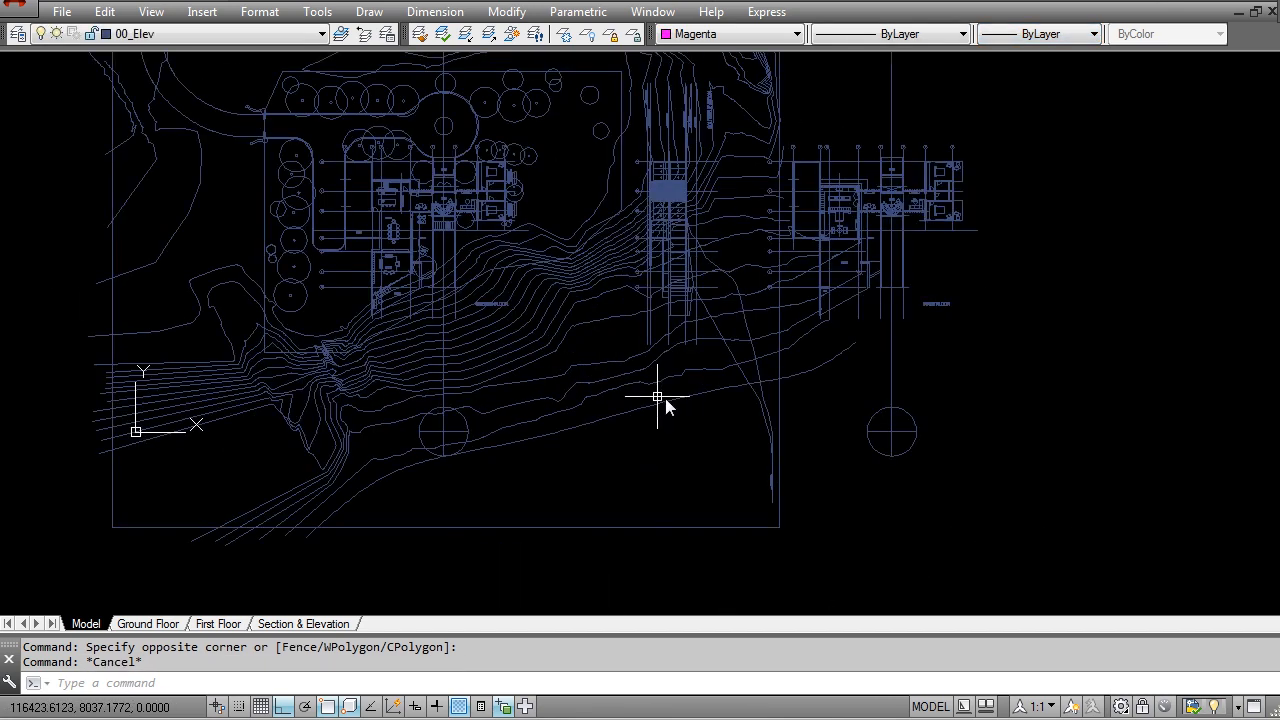
pyautogui.scroll(-2, 703, 247)
pyautogui.moveTo(449, 321); pyautogui.dragTo(517, 361, button='middle')
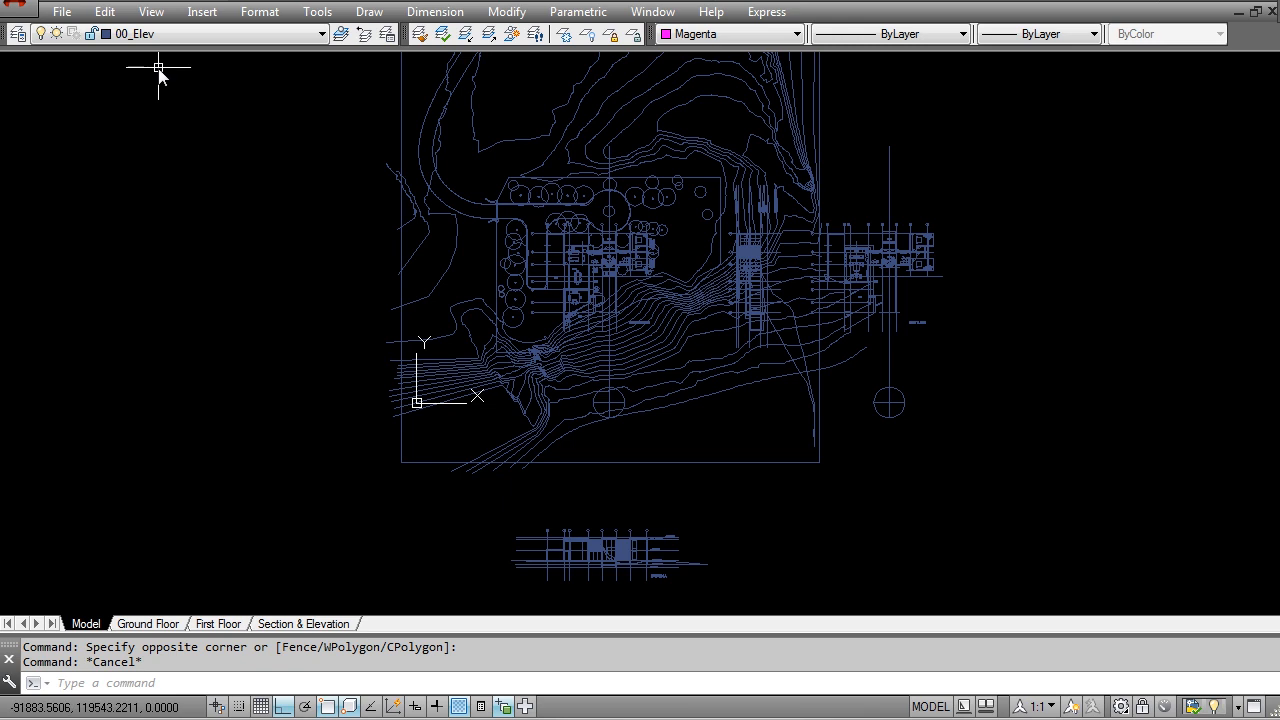
pyautogui.moveTo(372, 211); pyautogui.dragTo(358, 243, button='middle')
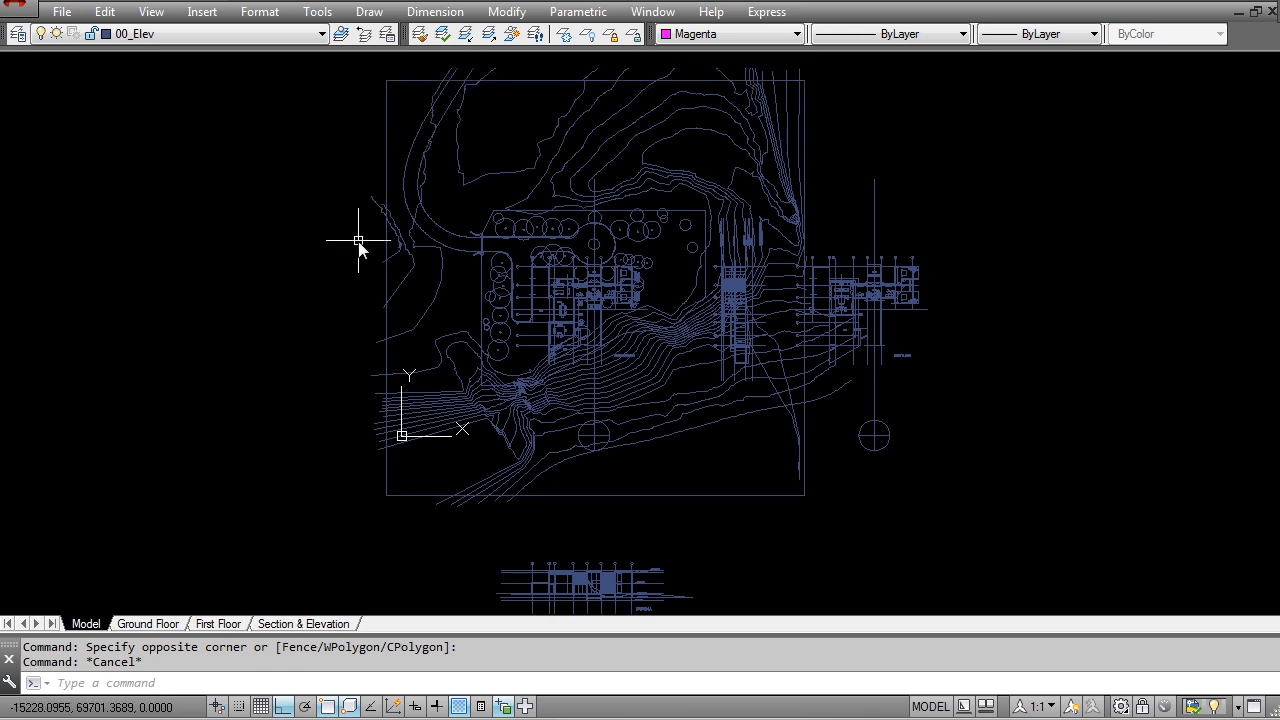
pyautogui.click(172, 34)
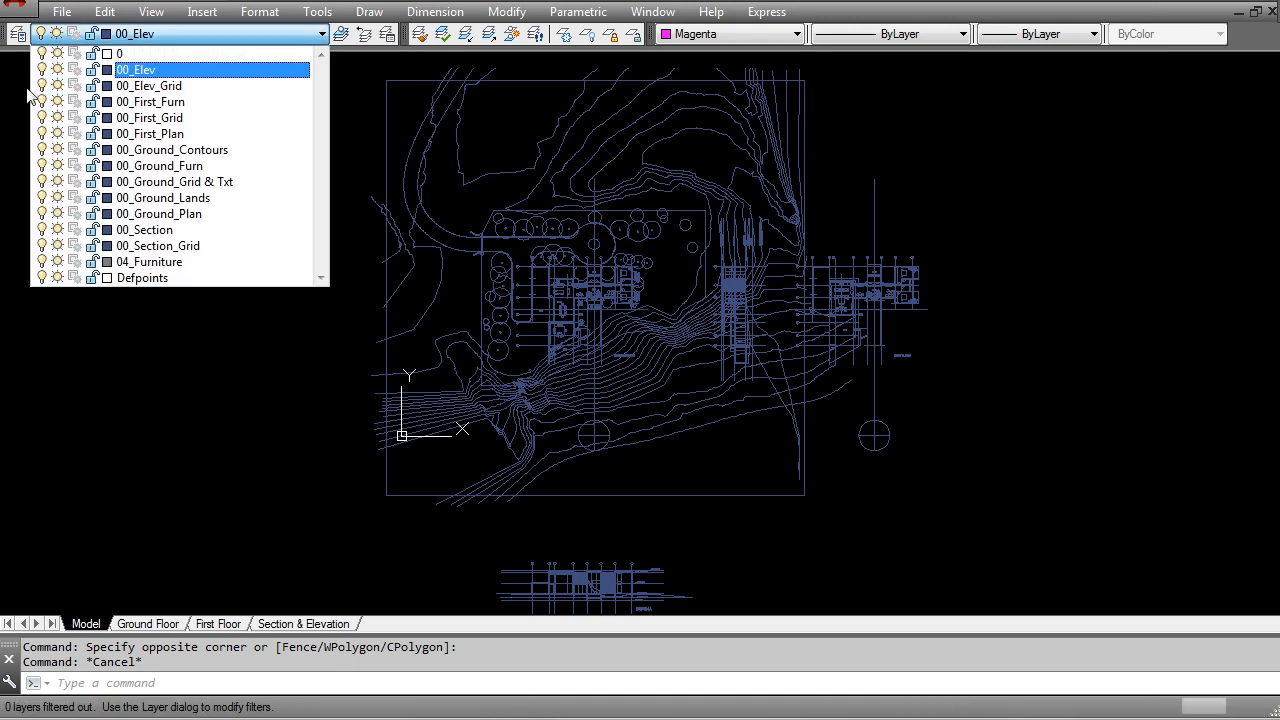
pyautogui.click(17, 34)
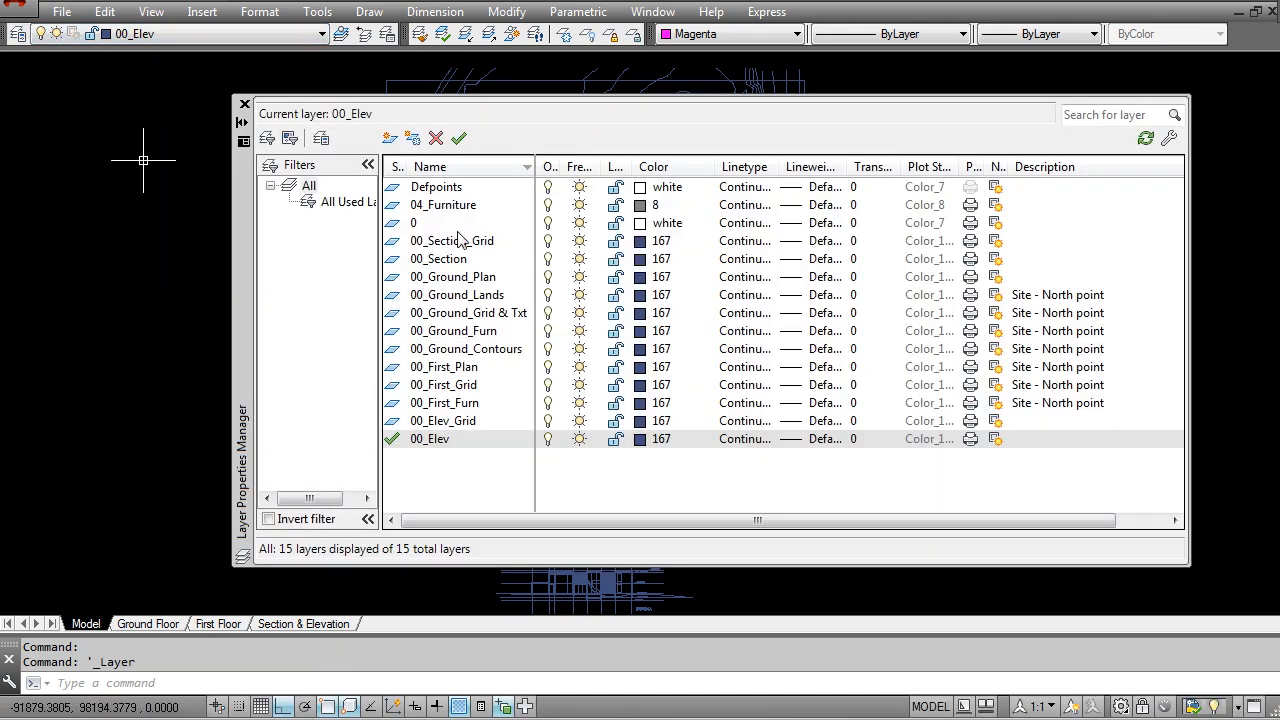
pyautogui.click(433, 338)
pyautogui.hotkey('ctrl', 'a')
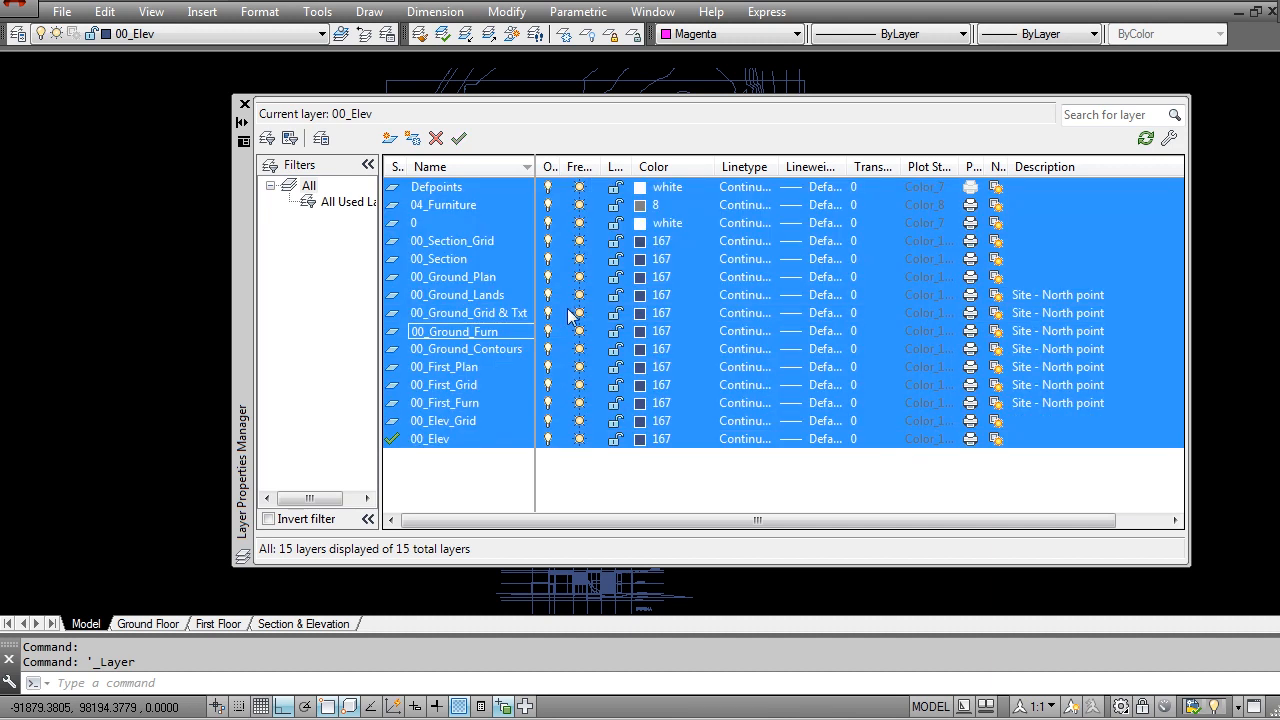
pyautogui.click(555, 315)
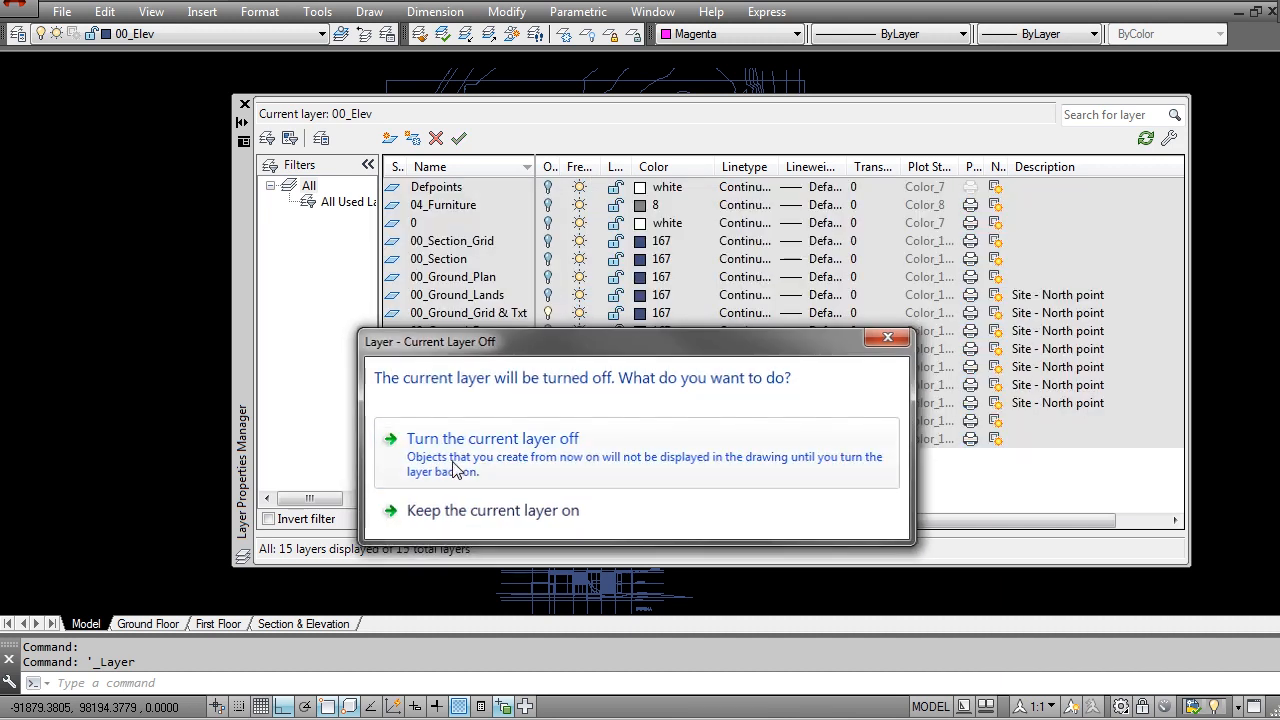
pyautogui.click(455, 465)
pyautogui.click(143, 160)
# Step: Turn on only the 00_Elev layer and examine the isolated elevation linework
pyautogui.click(146, 33)
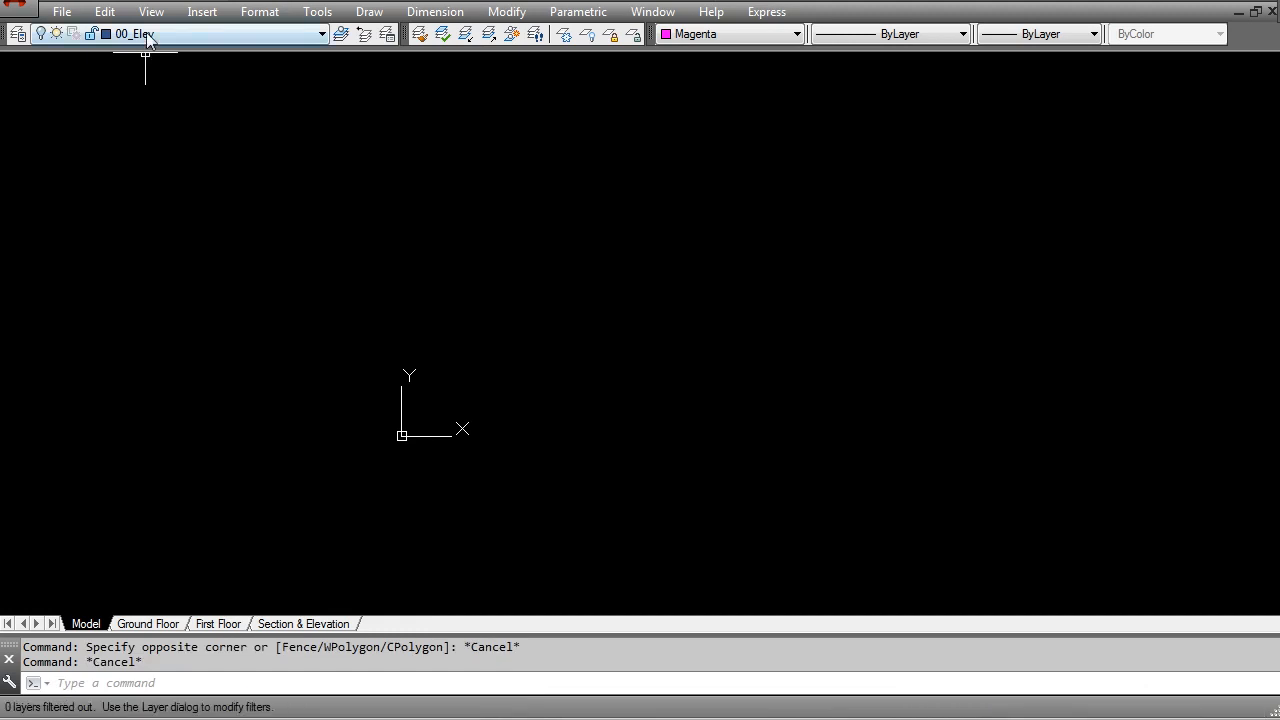
pyautogui.click(42, 69)
pyautogui.click(230, 444)
pyautogui.middleClick(626, 374)
pyautogui.middleClick(626, 374)
pyautogui.scroll(4, 743, 260)
pyautogui.scroll(4, 720, 332)
pyautogui.scroll(-3, 851, 180)
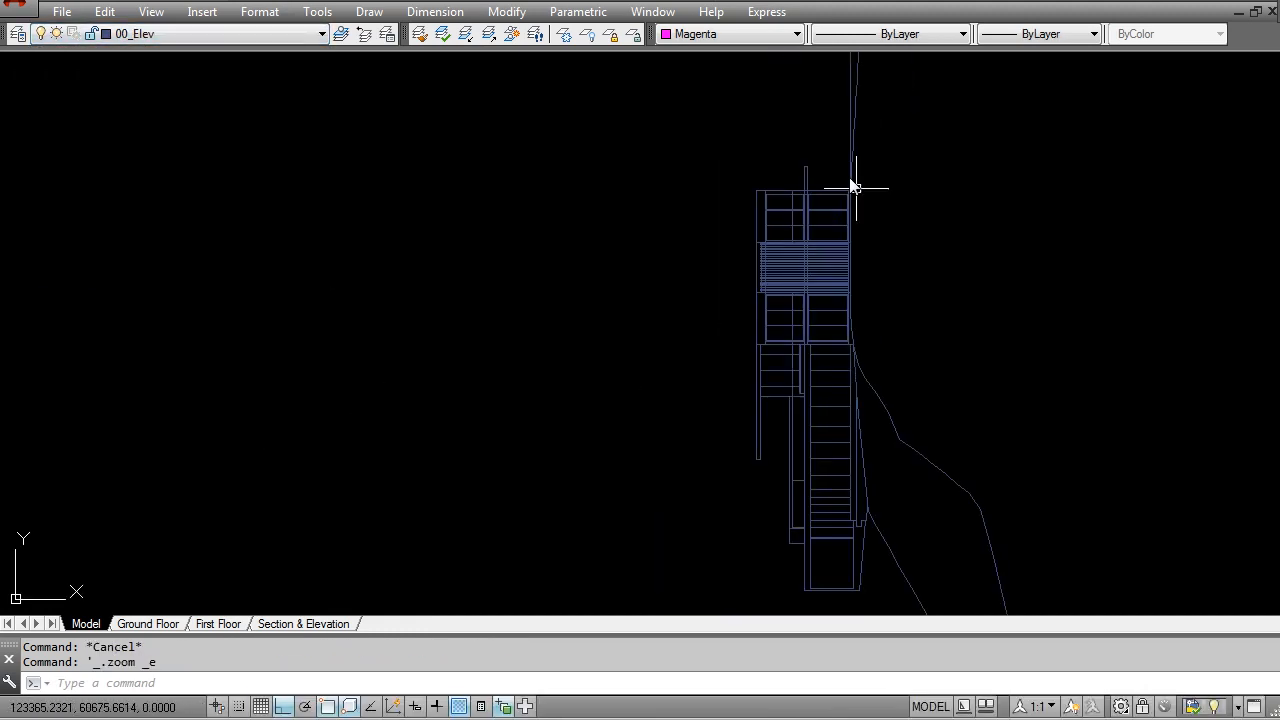
pyautogui.scroll(-4, 874, 525)
pyautogui.moveTo(898, 522); pyautogui.dragTo(763, 336, button='middle')
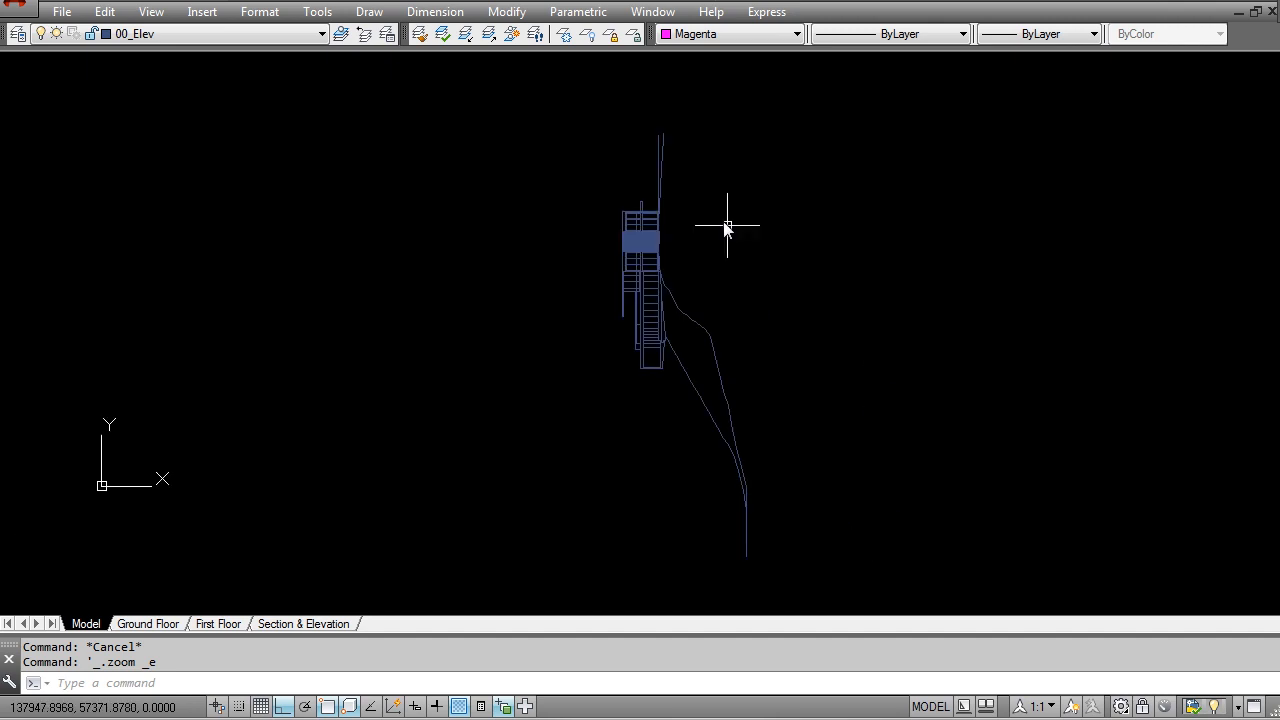
# Step: Turn off the 00_Elev layer
pyautogui.click(140, 33)
pyautogui.click(42, 69)
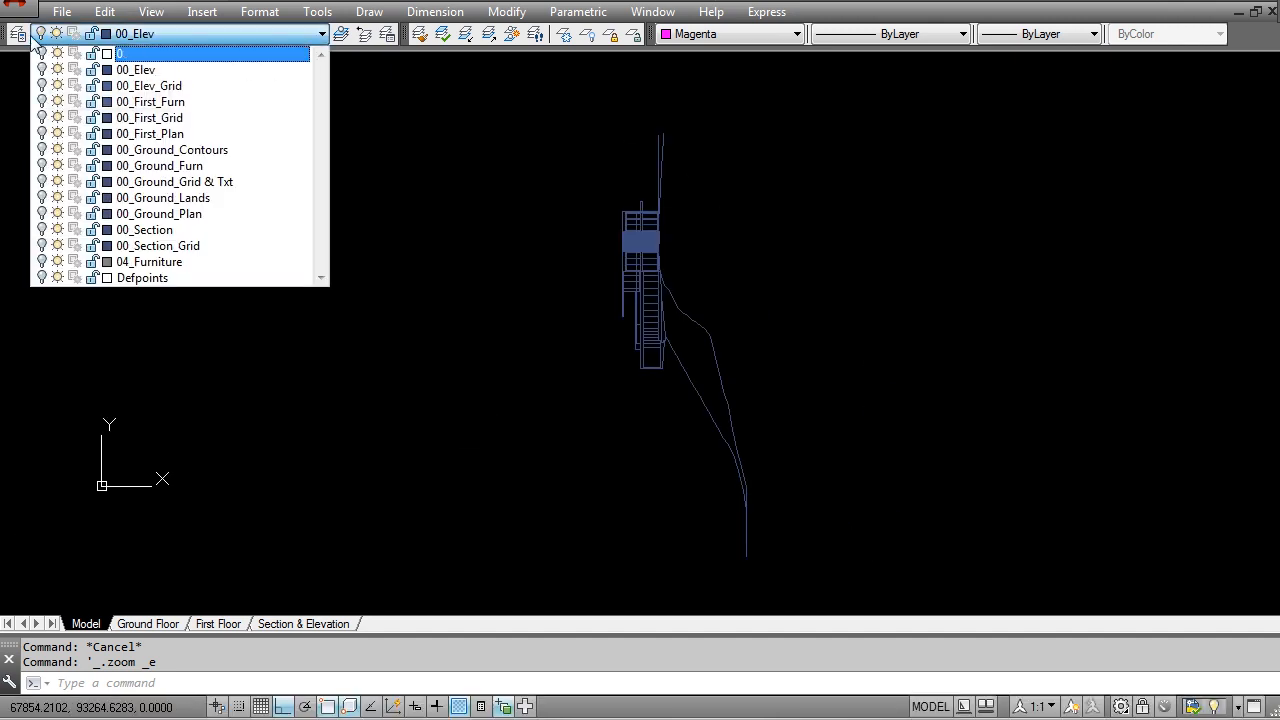
pyautogui.click(718, 400)
# Step: Turn all layers of the drawing back on
pyautogui.click(18, 33)
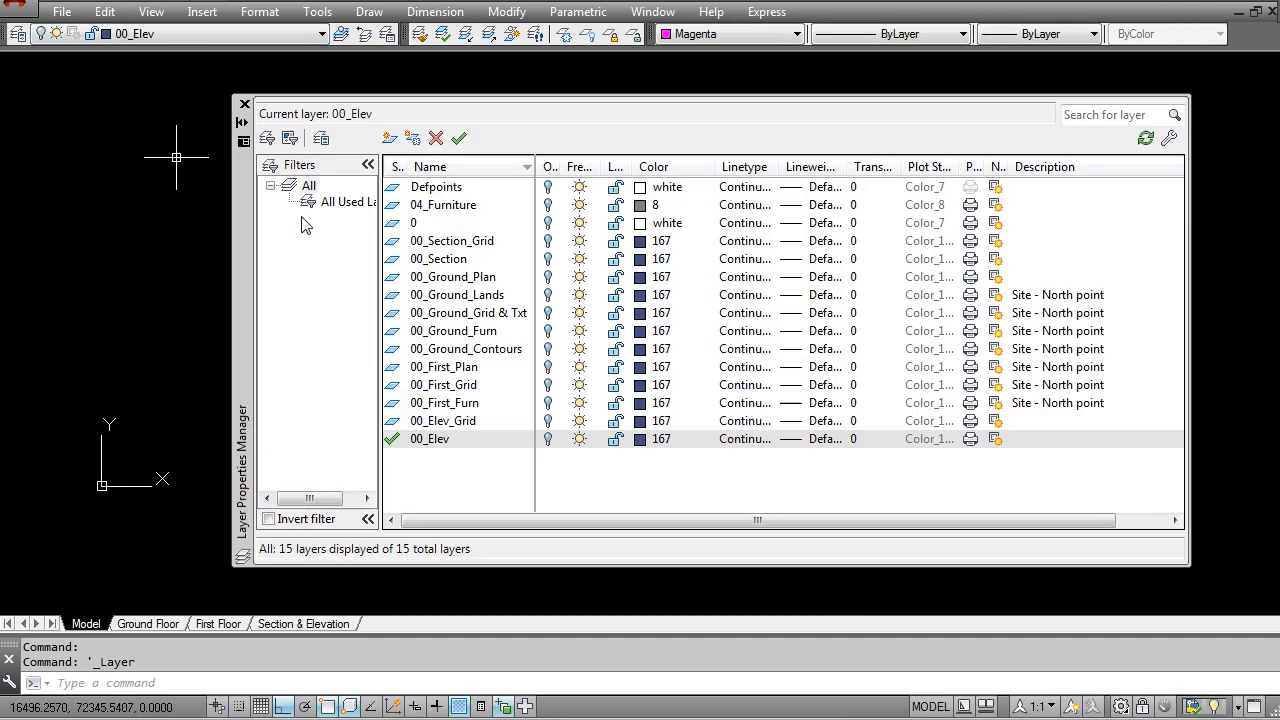
pyautogui.click(495, 313)
pyautogui.hotkey('ctrl', 'a')
pyautogui.click(548, 331)
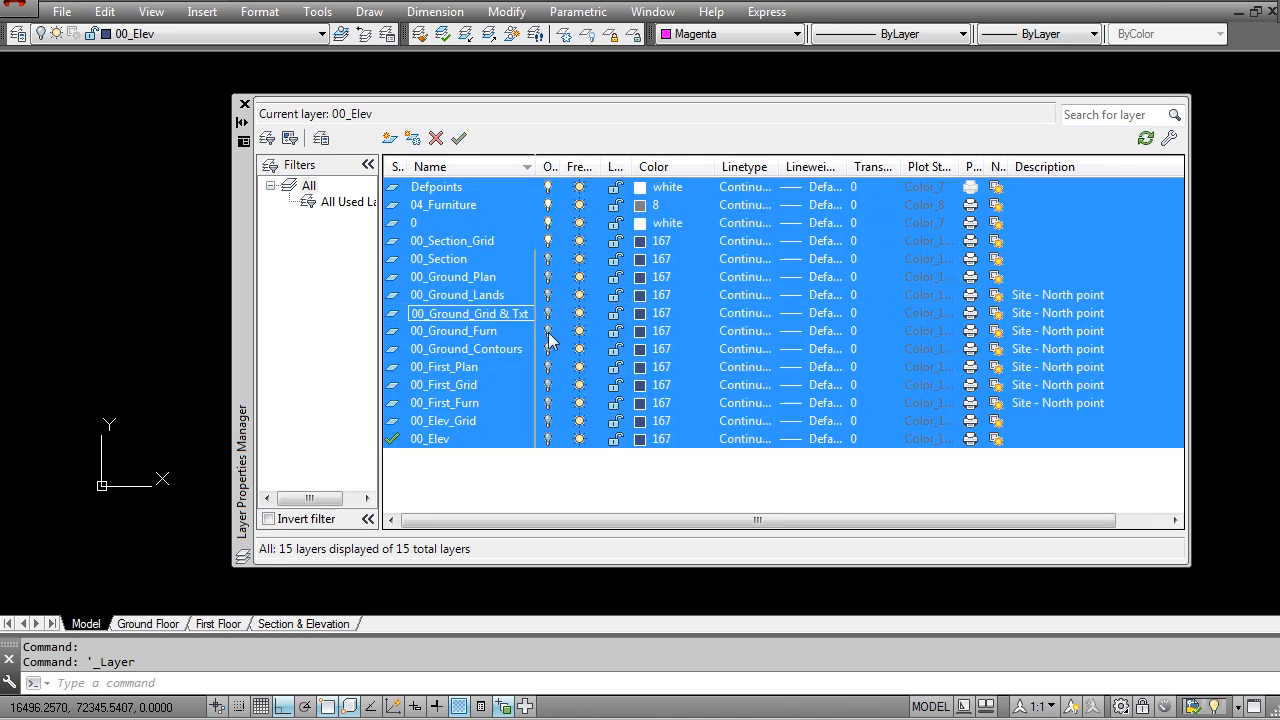
pyautogui.click(244, 105)
pyautogui.moveTo(627, 284); pyautogui.dragTo(726, 302, button='middle')
pyautogui.press('Escape')
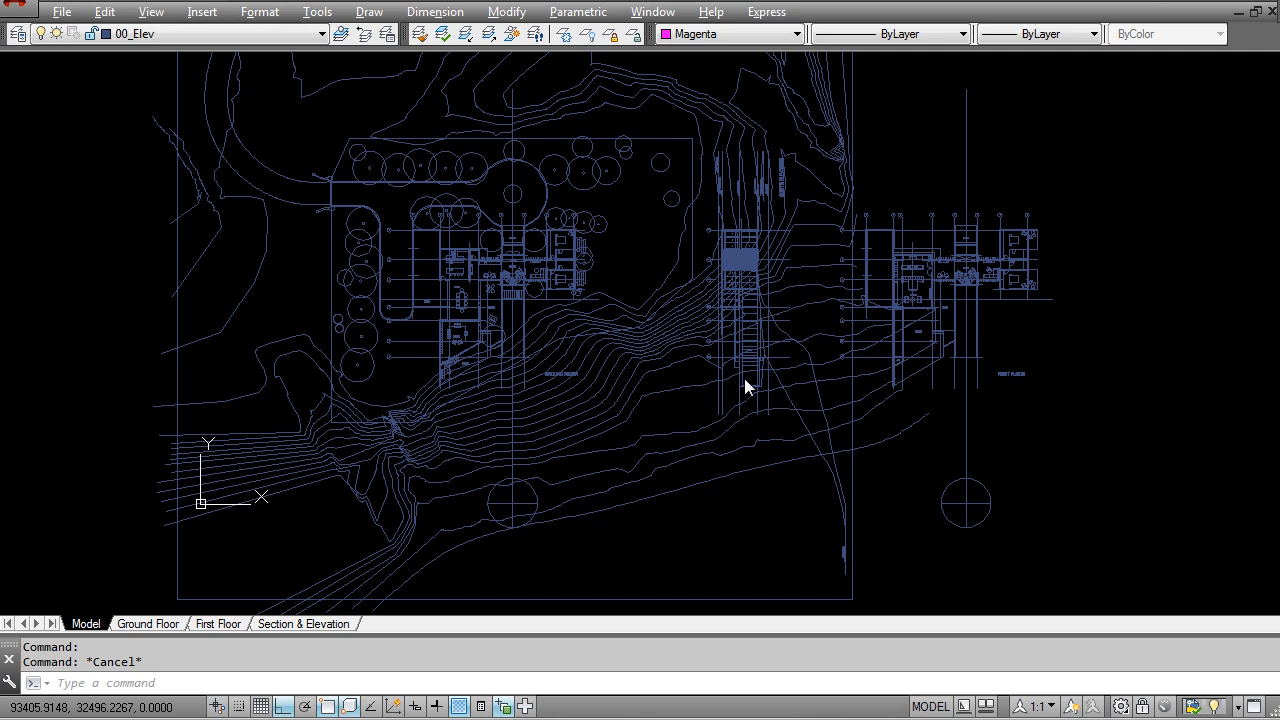
# Step: Examine the ground floor plan and the south elevation's ground profile and level lines, checking the layer of one level line
pyautogui.scroll(15, 678, 459)
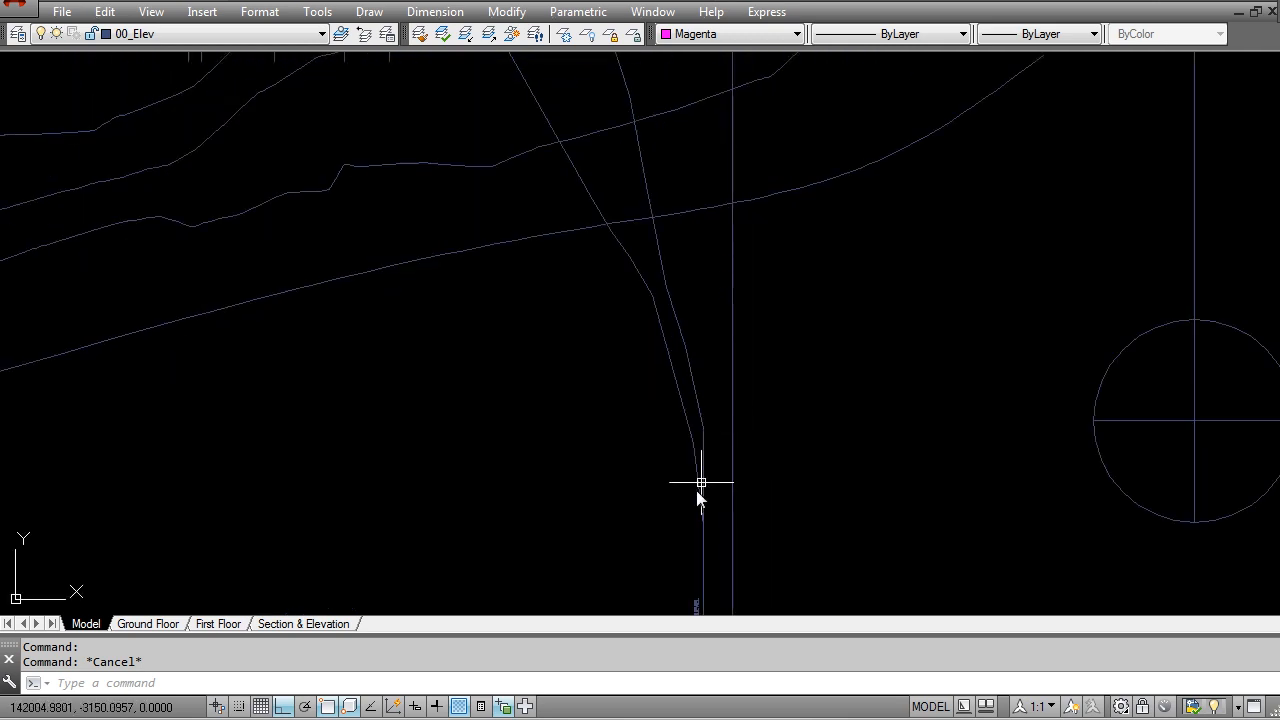
pyautogui.scroll(3, 672, 393)
pyautogui.scroll(-18, 672, 386)
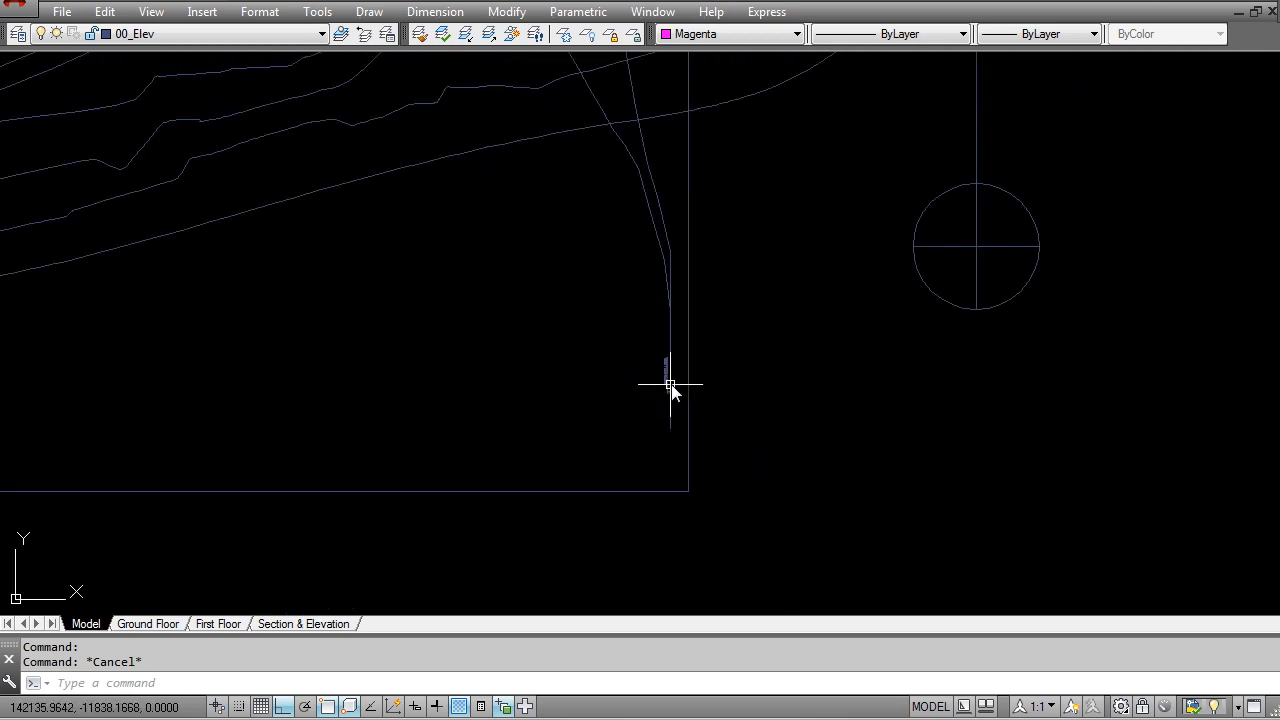
pyautogui.scroll(5, 560, 300)
pyautogui.scroll(-6, 620, 194)
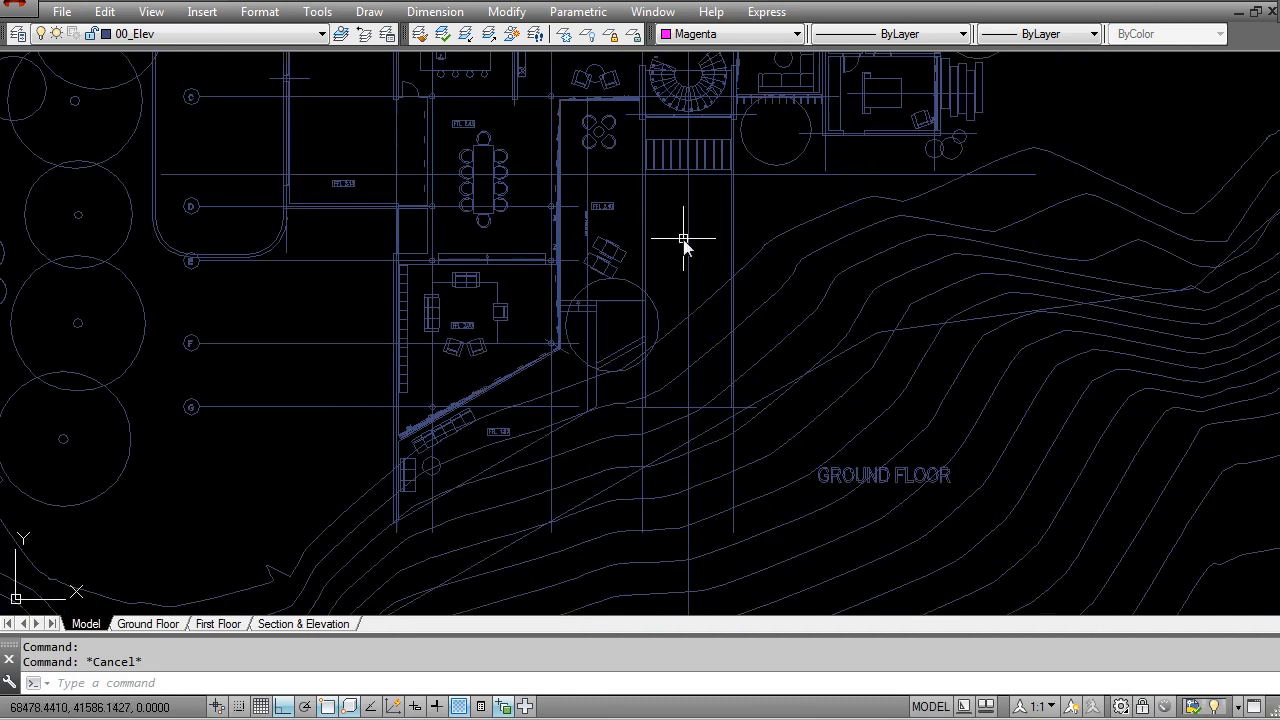
pyautogui.scroll(6, 686, 371)
pyautogui.moveTo(619, 163); pyautogui.dragTo(620, 437, button='middle')
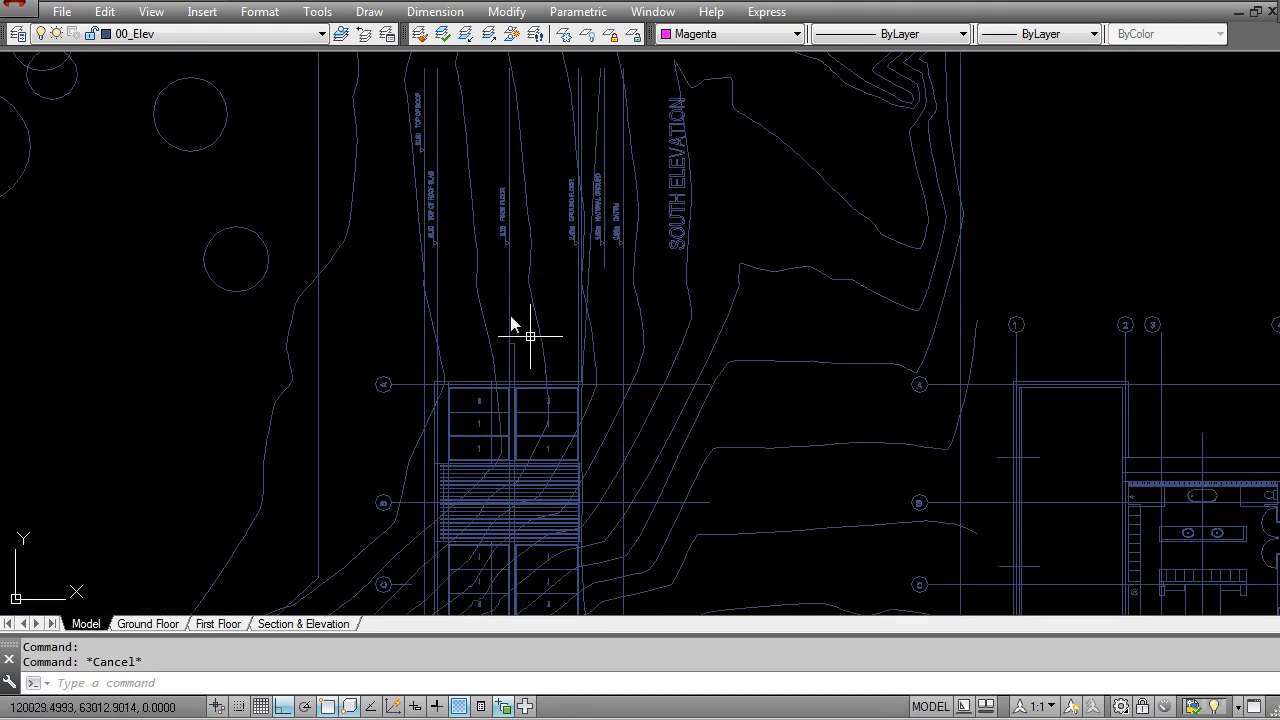
pyautogui.scroll(5, 575, 235)
pyautogui.scroll(3, 749, 247)
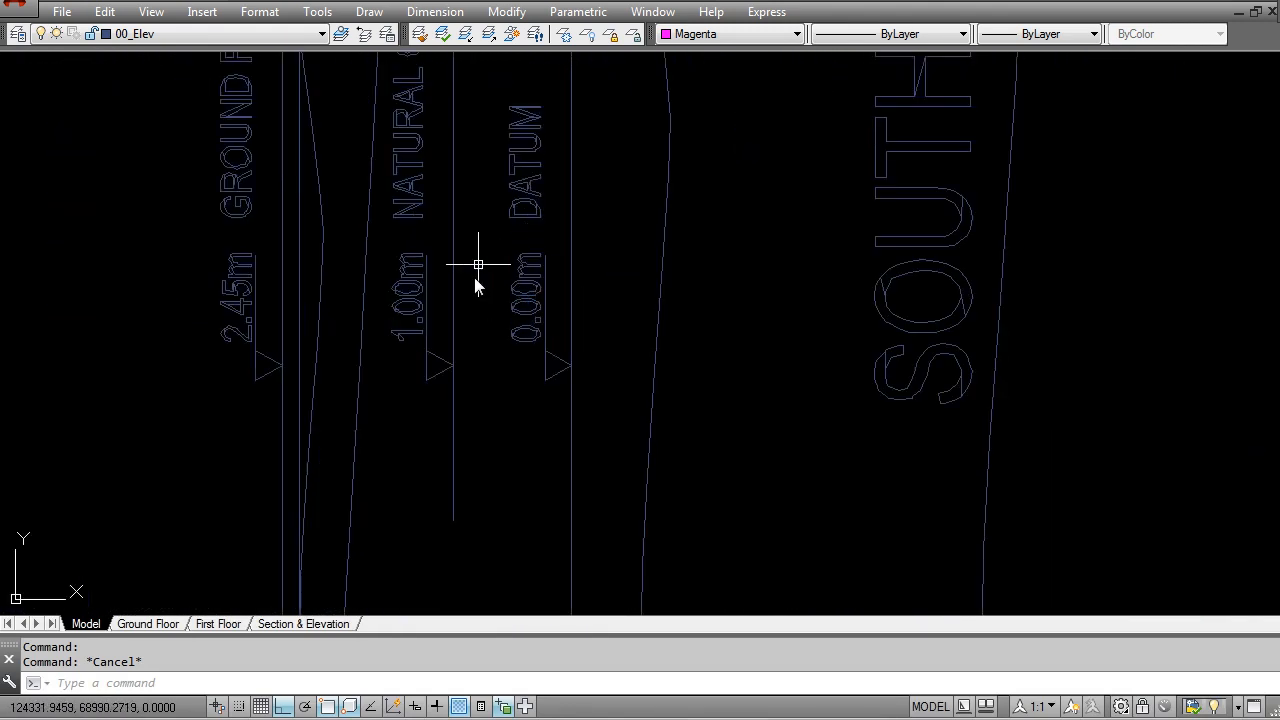
pyautogui.scroll(-4, 520, 300)
pyautogui.press('Escape')
pyautogui.click(565, 410)
pyautogui.scroll(-3, 565, 417)
pyautogui.moveTo(578, 455); pyautogui.dragTo(563, 224, button='middle')
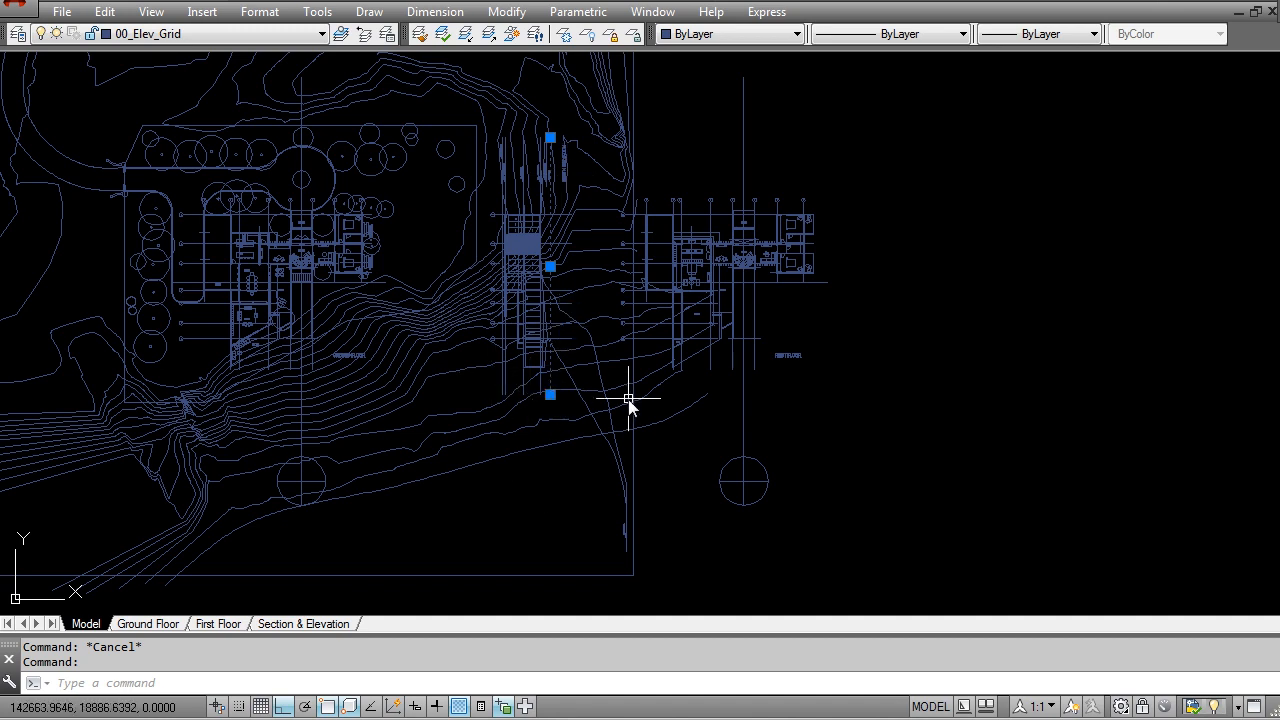
pyautogui.press('Escape')
# Step: Examine Section AA with its grid lines, level markers and ground profile
pyautogui.moveTo(446, 394)
pyautogui.mouseDown(button='middle')
pyautogui.moveTo(616, 399)
pyautogui.moveTo(656, 265)
pyautogui.mouseUp(button='middle')
pyautogui.scroll(-2, 575, 336)
pyautogui.scroll(4, 537, 465)
pyautogui.scroll(5, 732, 447)
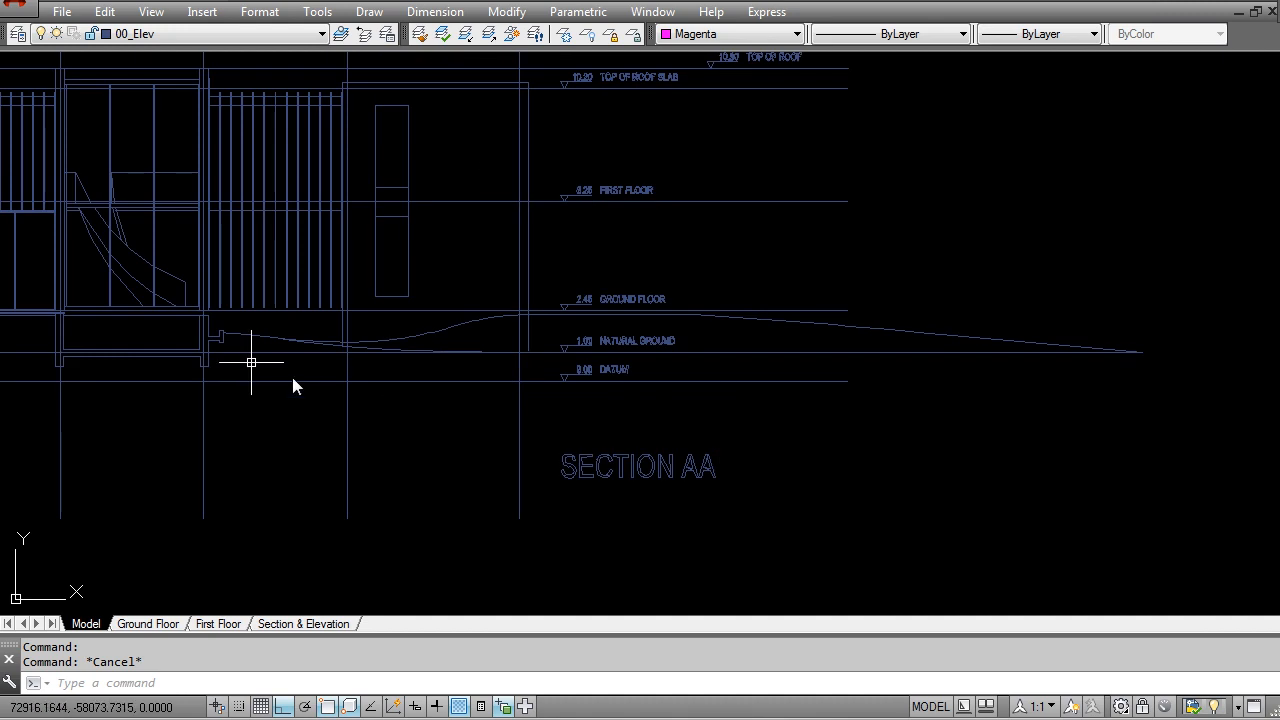
pyautogui.scroll(-2, 380, 380)
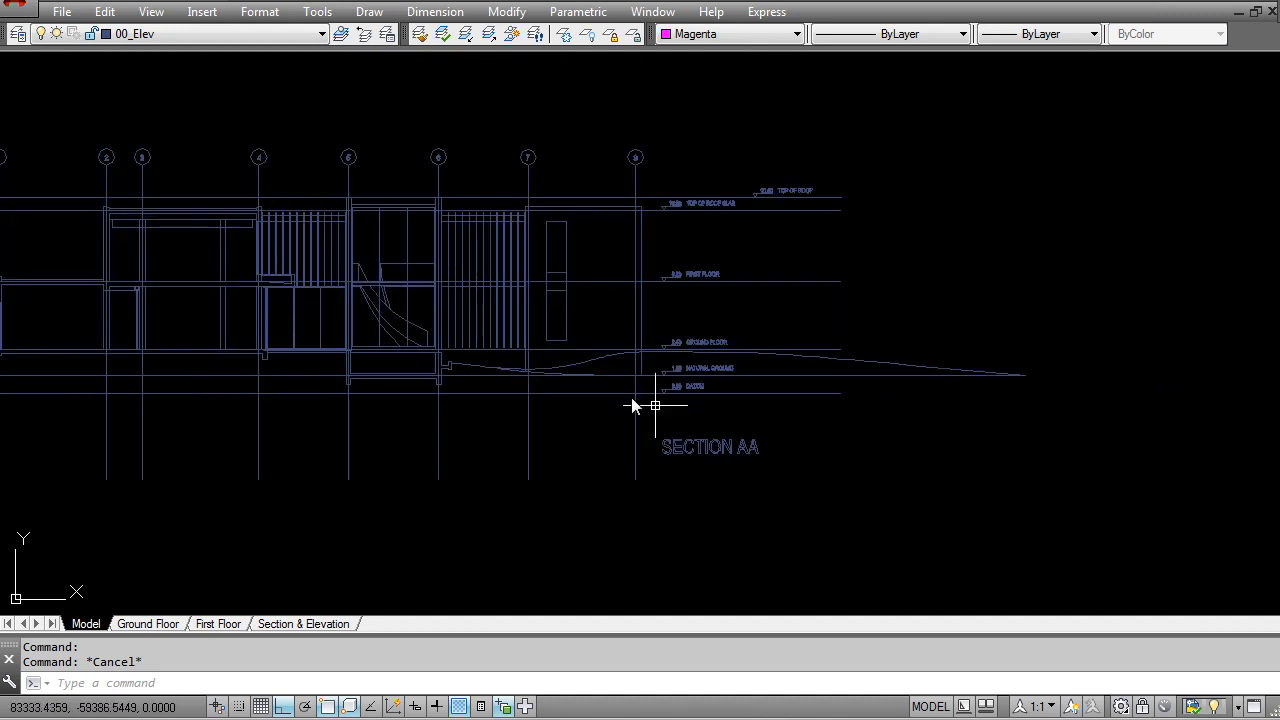
pyautogui.scroll(-2, 615, 395)
pyautogui.moveTo(421, 439); pyautogui.dragTo(718, 460, button='middle')
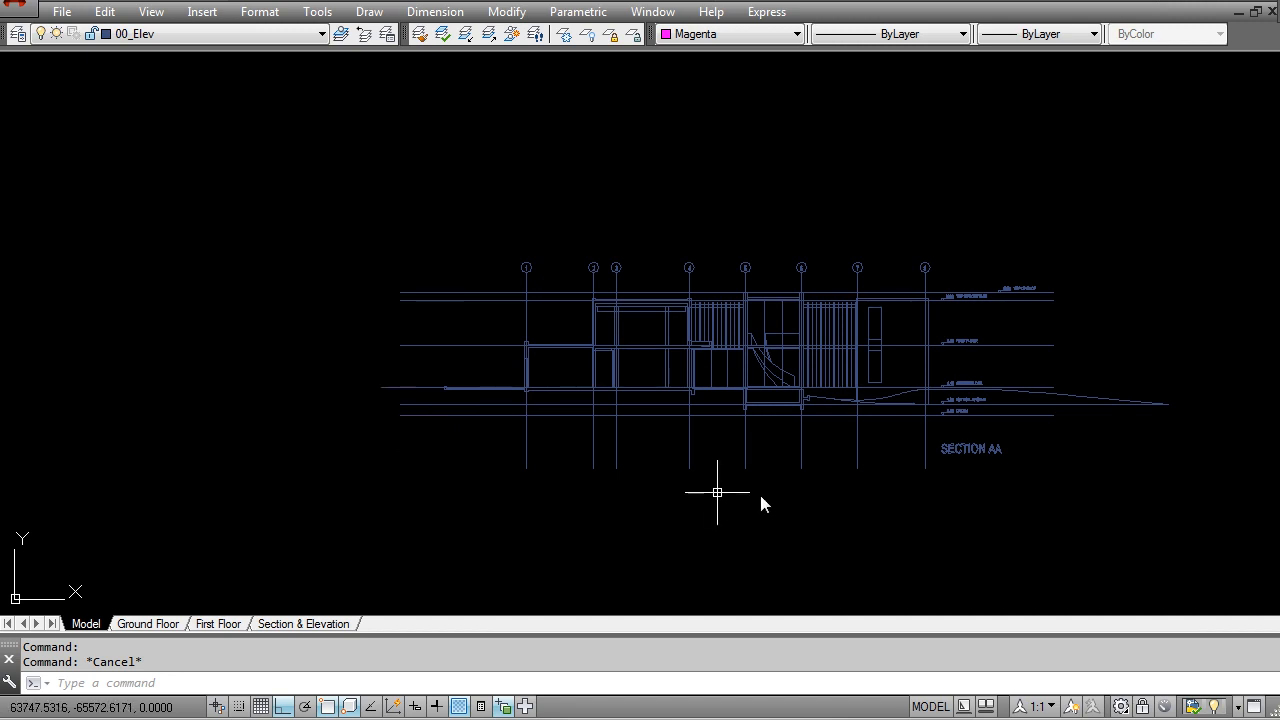
pyautogui.scroll(-5, 769, 494)
pyautogui.scroll(1, 797, 412)
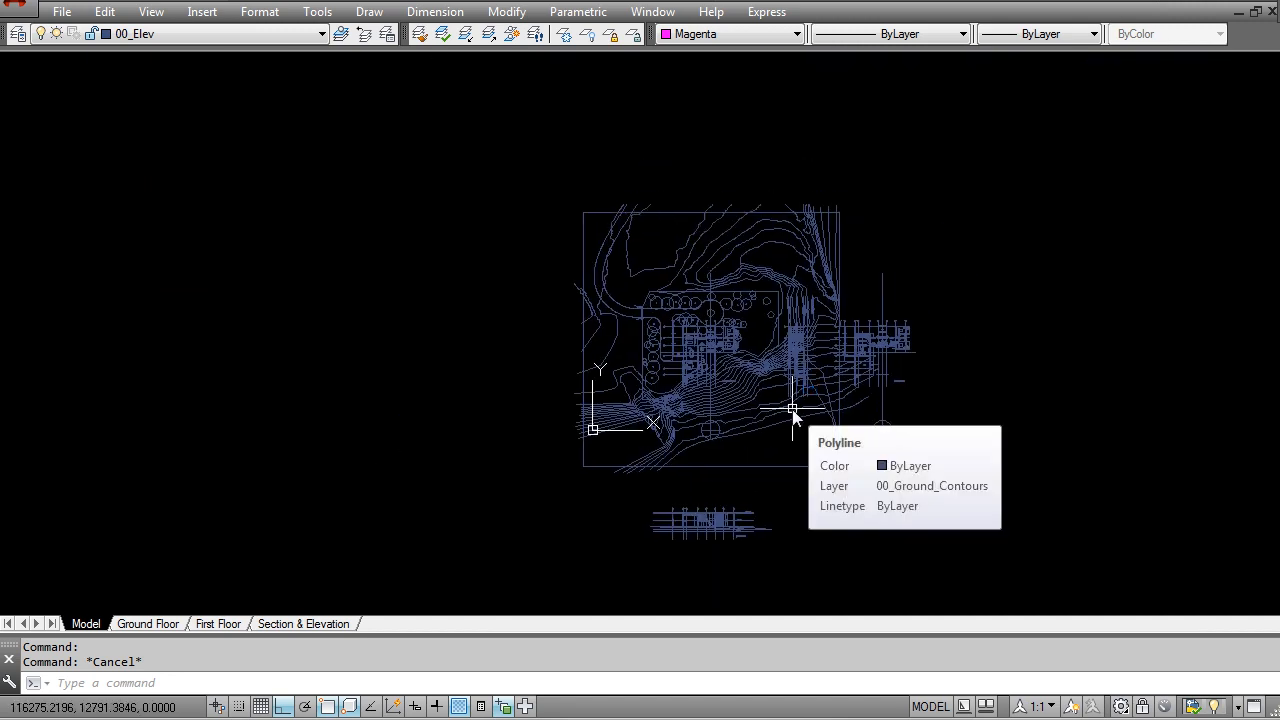
# Step: Review the site contours, ground floor, first floor and elevation drawings and the layers their objects are on
pyautogui.moveTo(797, 405); pyautogui.dragTo(677, 375, button='middle')
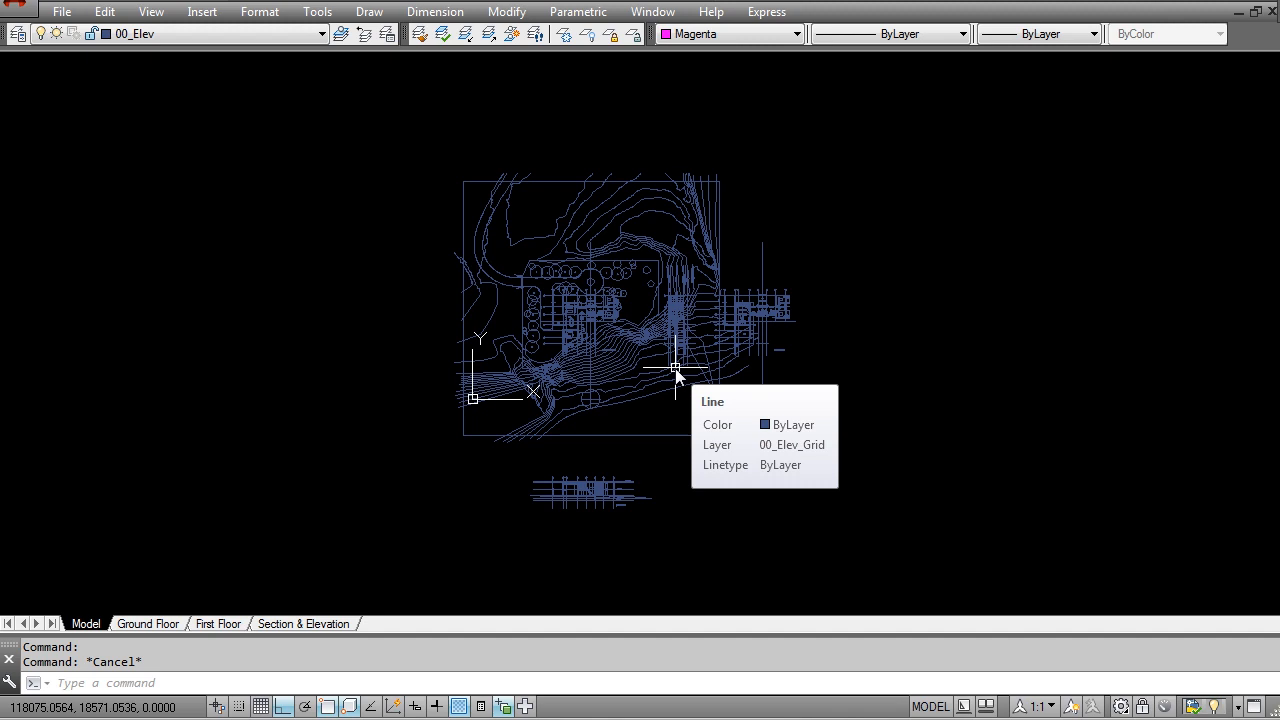
pyautogui.scroll(5, 629, 357)
pyautogui.scroll(-2, 651, 380)
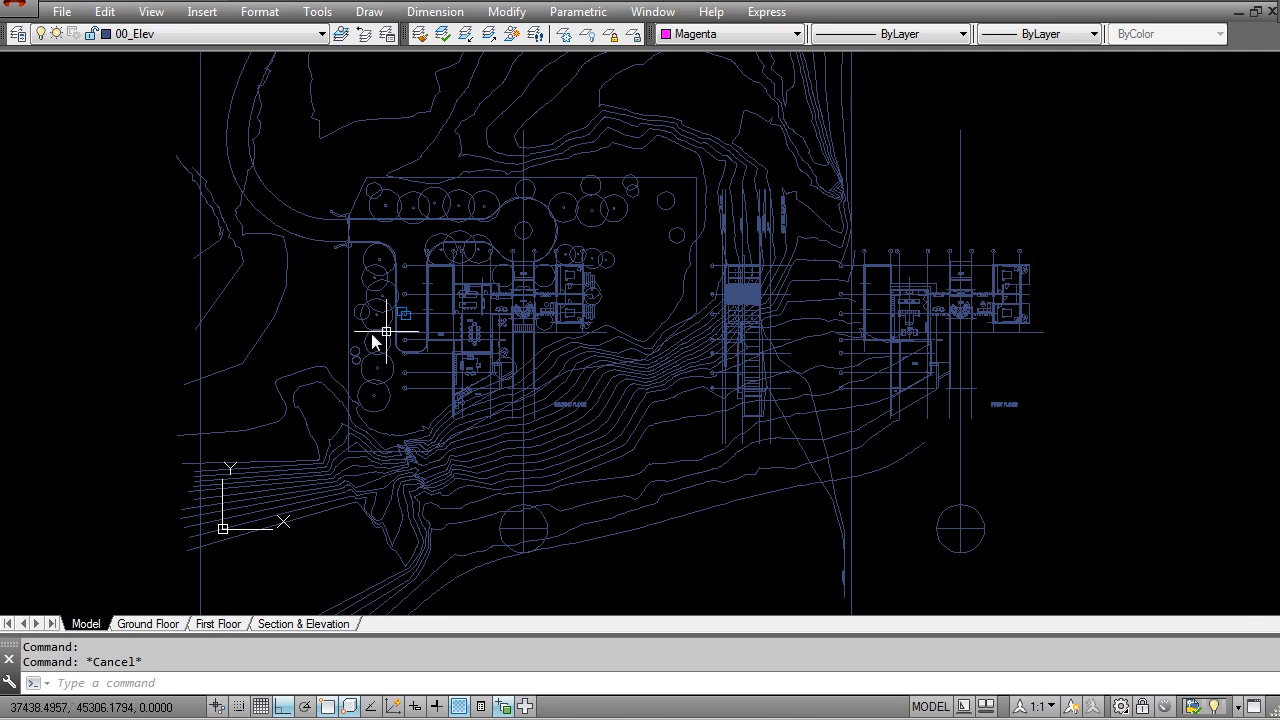
pyautogui.scroll(-2, 560, 318)
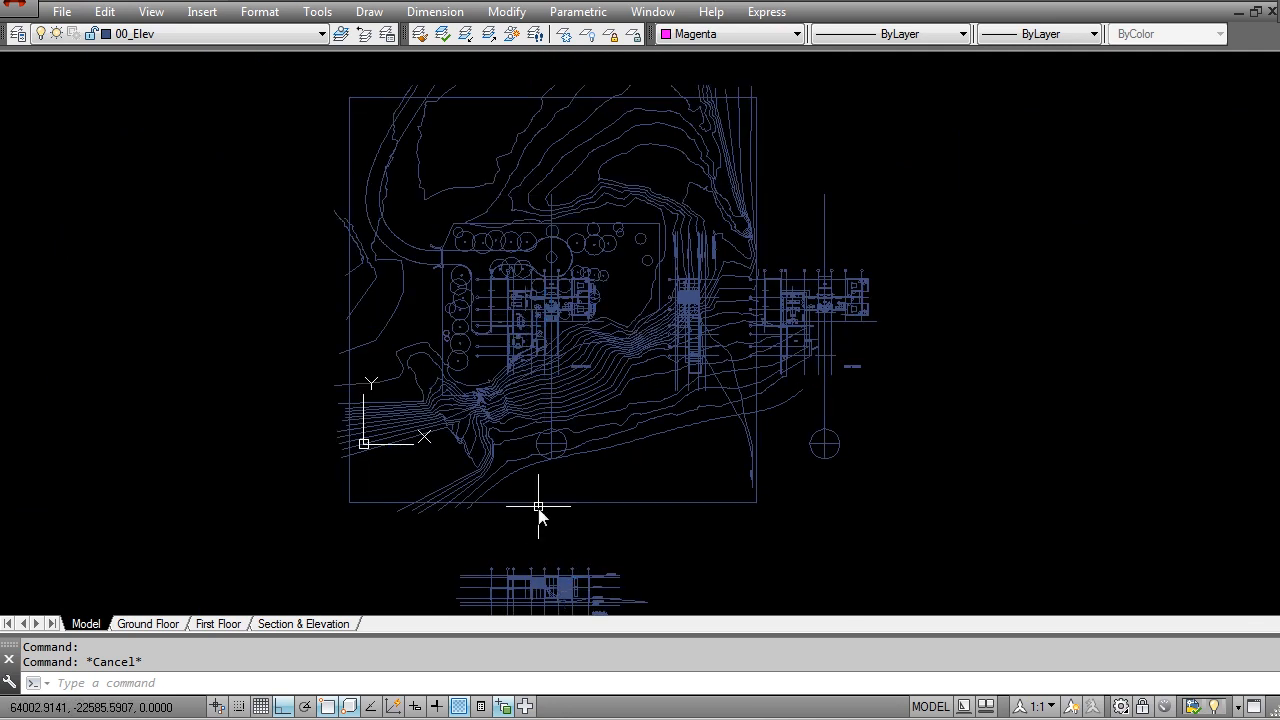
pyautogui.scroll(3, 712, 258)
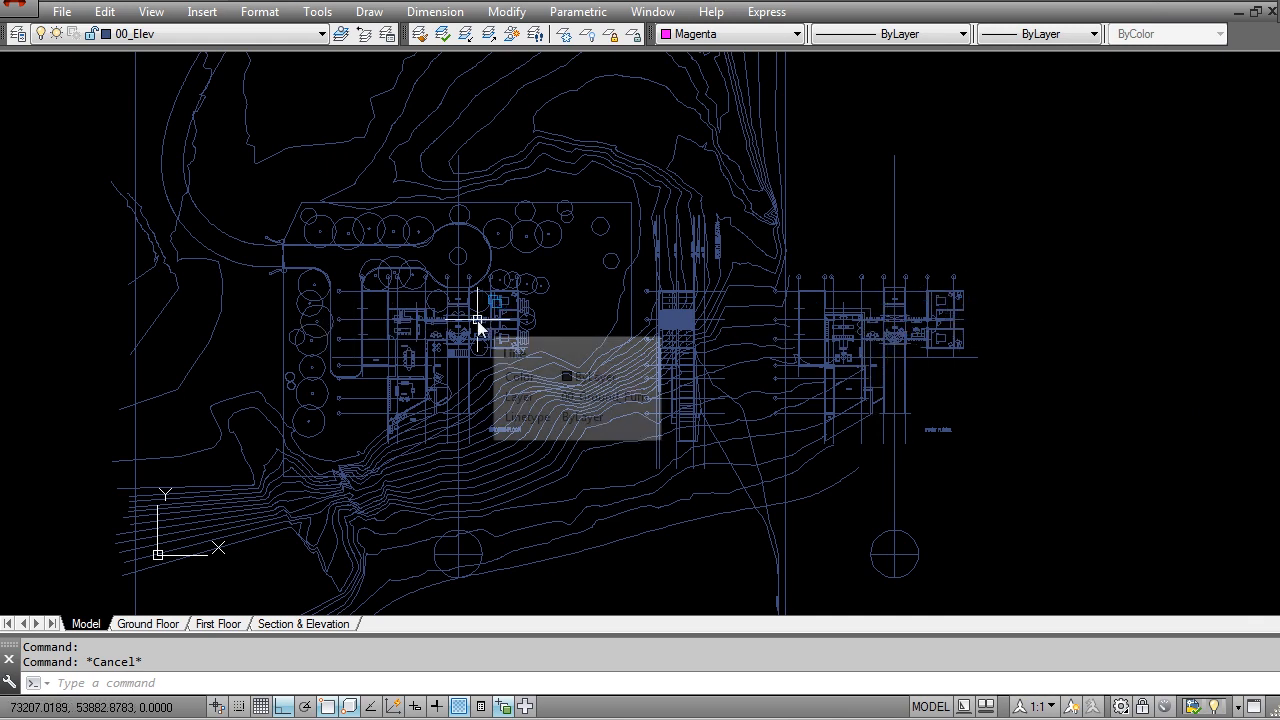
pyautogui.scroll(-2, 700, 290)
pyautogui.scroll(4, 630, 285)
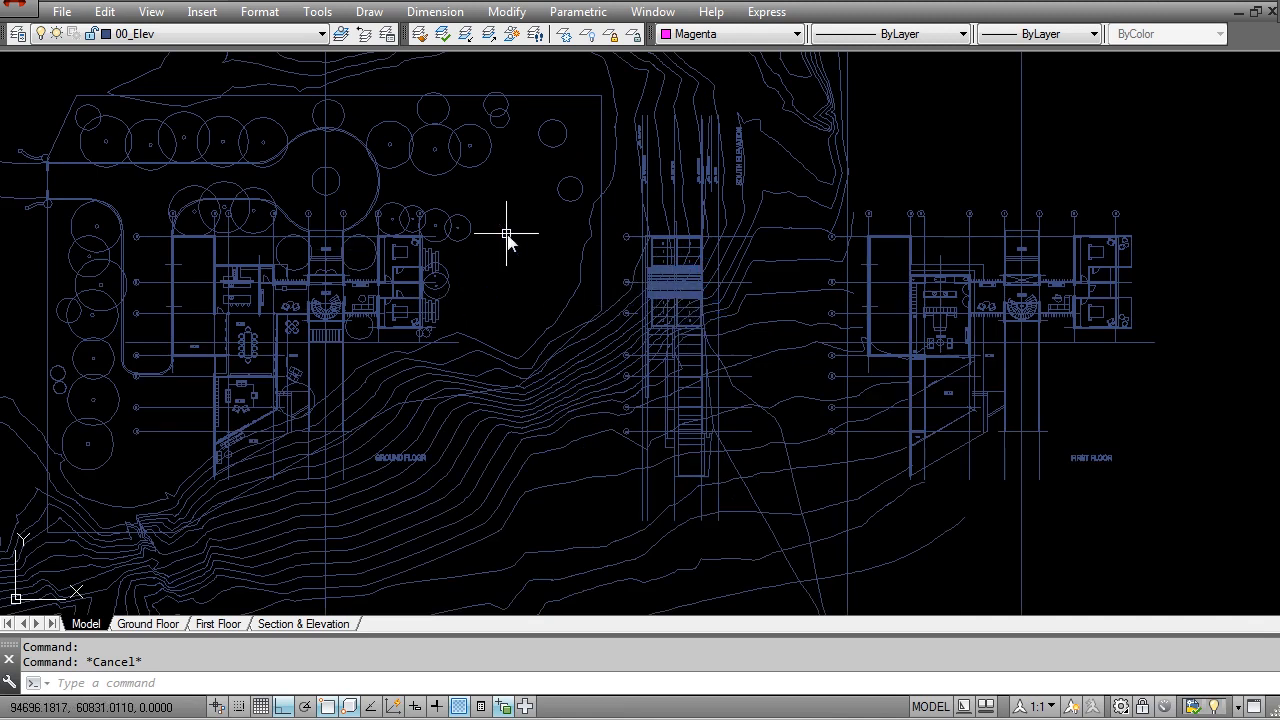
pyautogui.scroll(8, 608, 239)
pyautogui.scroll(-6, 514, 240)
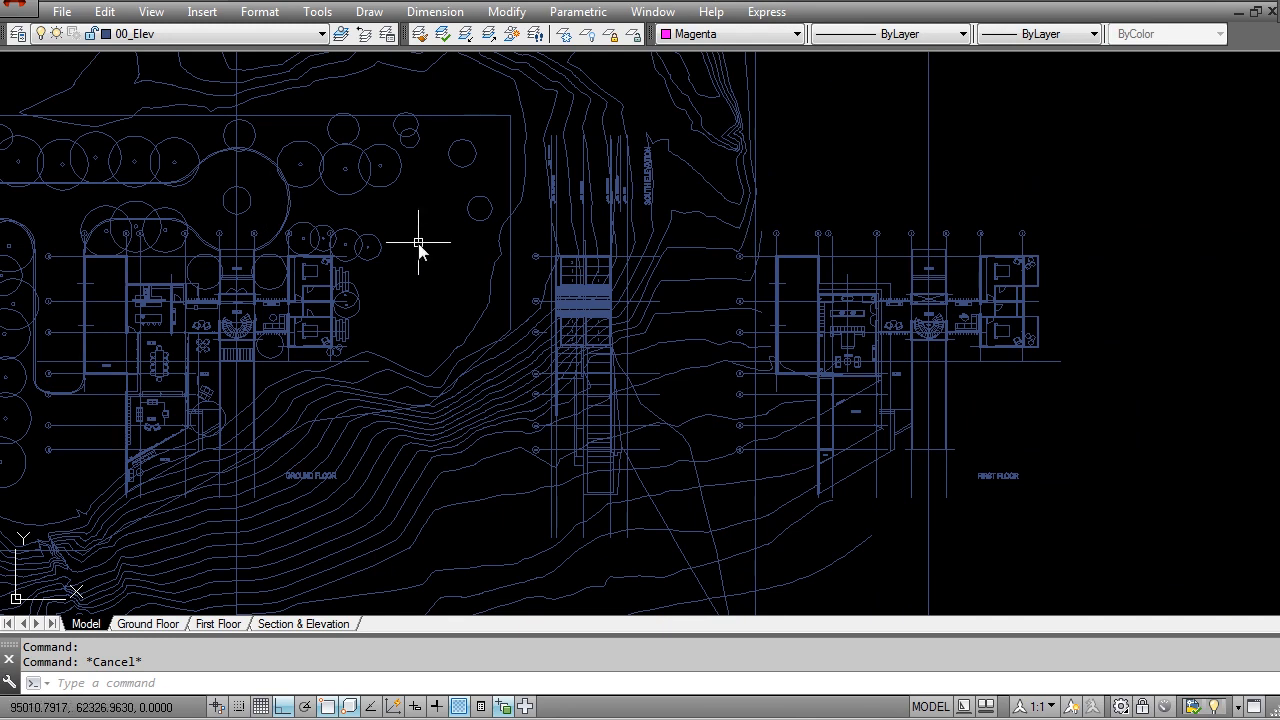
pyautogui.scroll(-3, 419, 245)
pyautogui.moveTo(415, 335); pyautogui.dragTo(663, 366, button='middle')
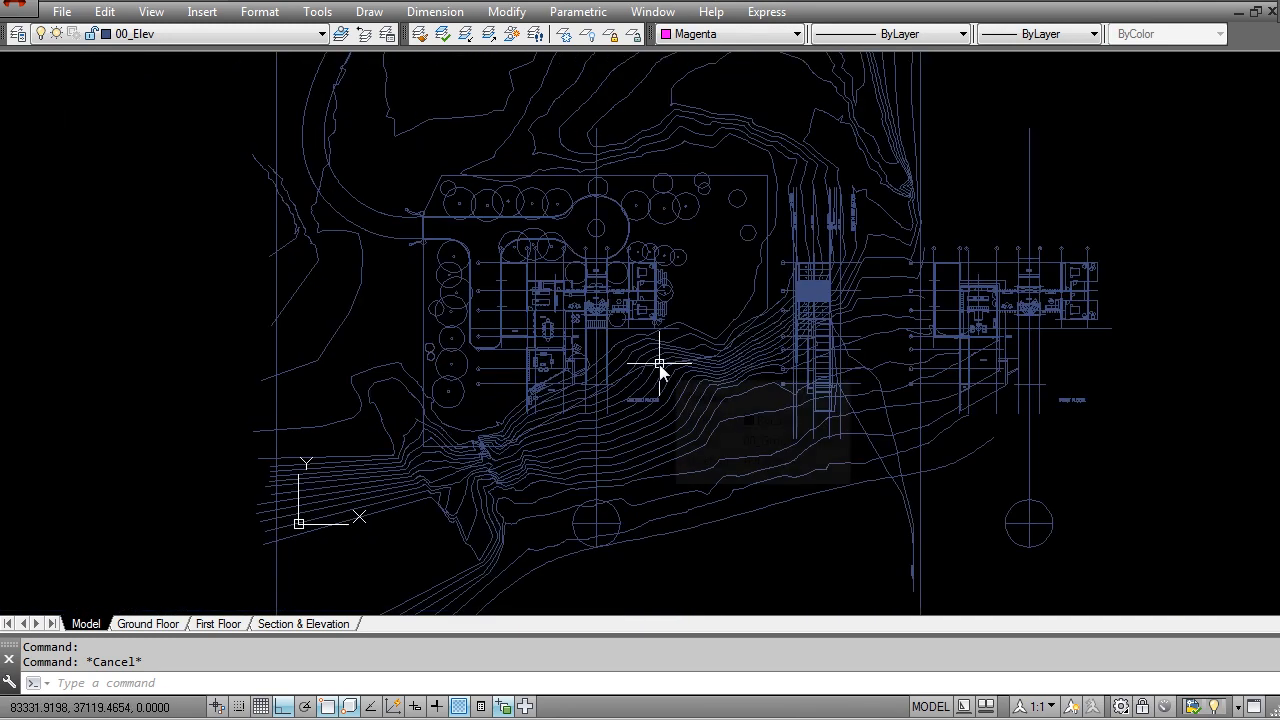